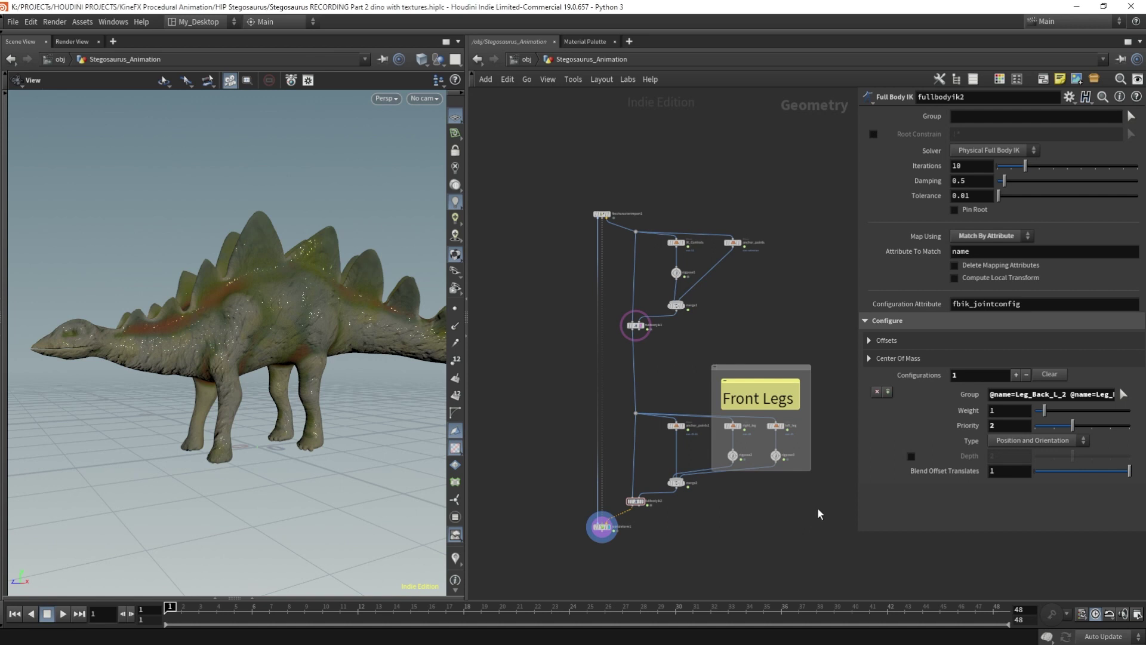
Hide the parameter pane and centre the Front Legs stage in the network editor
scroll(684, 374, up, 3)
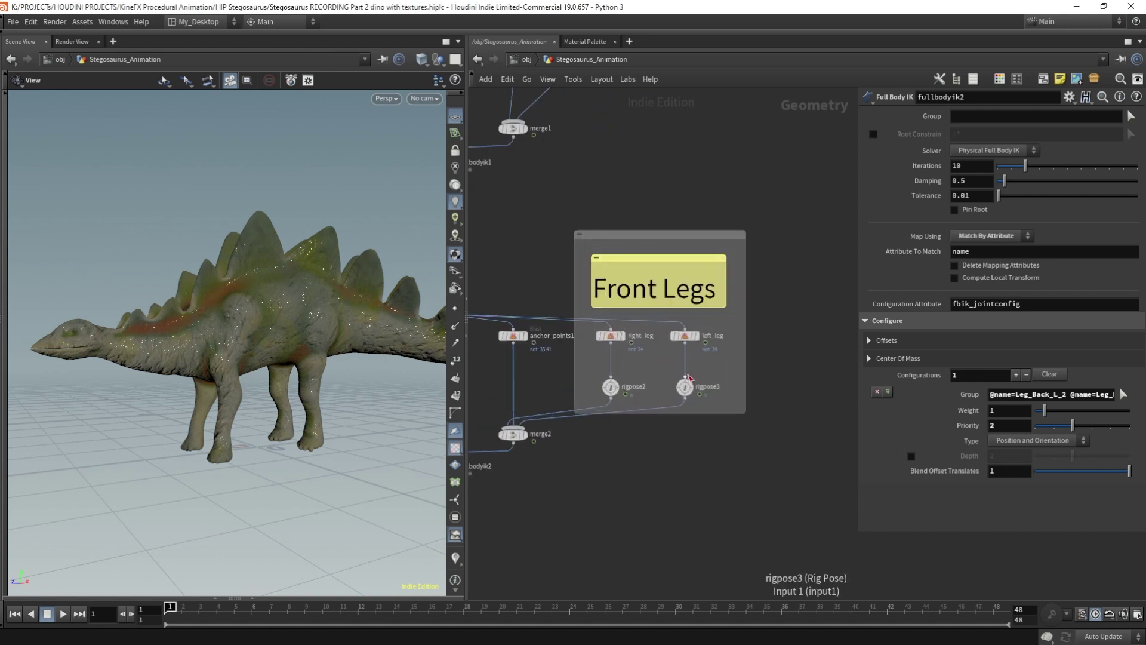
key(p)
middle_drag(777, 438, 908, 491)
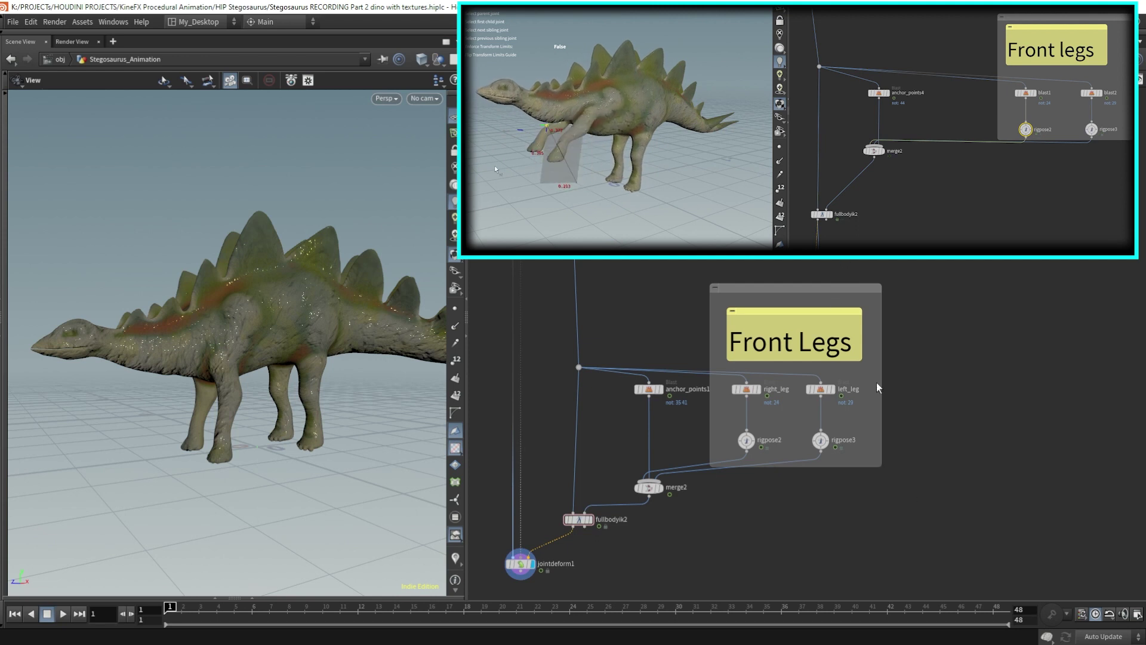
Place a duplicate of the Front Legs network box and its nodes beside the original
drag(952, 275, 706, 506)
alt+drag(930, 297, 984, 294)
click(1014, 274)
middle_drag(1063, 249, 935, 303)
scroll(934, 303, down, 2)
key(p)
mouse_move(796, 500)
middle_down()
mouse_move(740, 492)
mouse_move(778, 502)
middle_up()
drag(858, 531, 710, 375)
Retitle the copied note Back Legs and prefix both blast nodes with Back_
double_click(867, 372)
text(Back)
double_click(847, 410)
text(Back_)
key(Return)
double_click(909, 410)
text(Back_)
key(Return)
click(822, 411)
drag(790, 391, 862, 425)
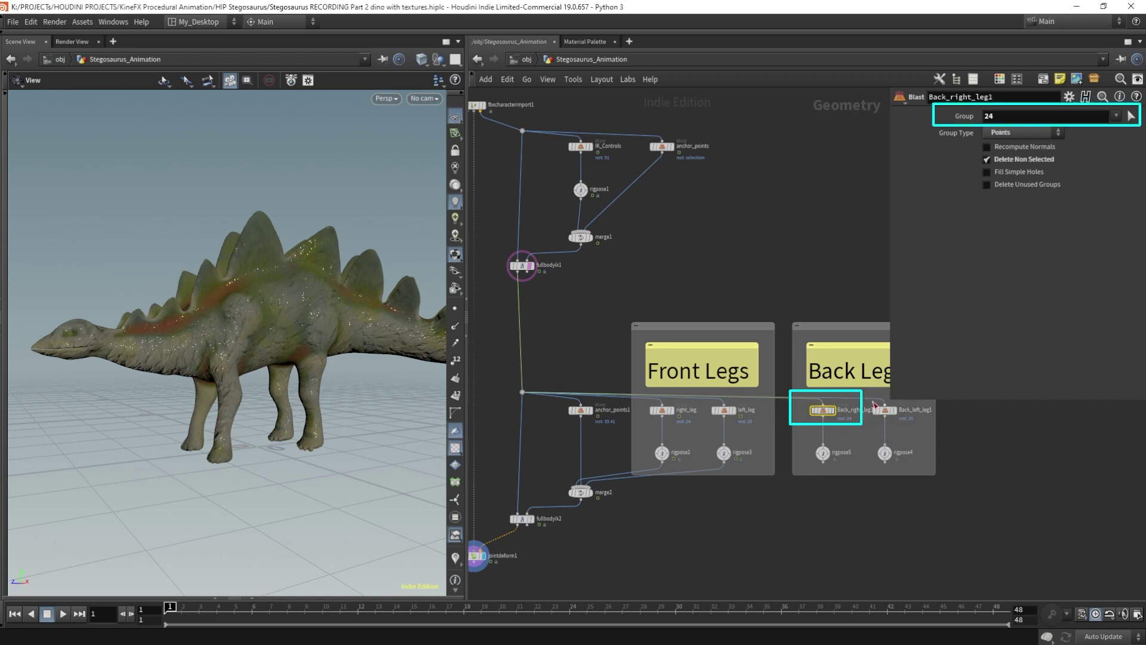
Set Back_right_leg1's blast group to the back right knee, point 39
click(1131, 116)
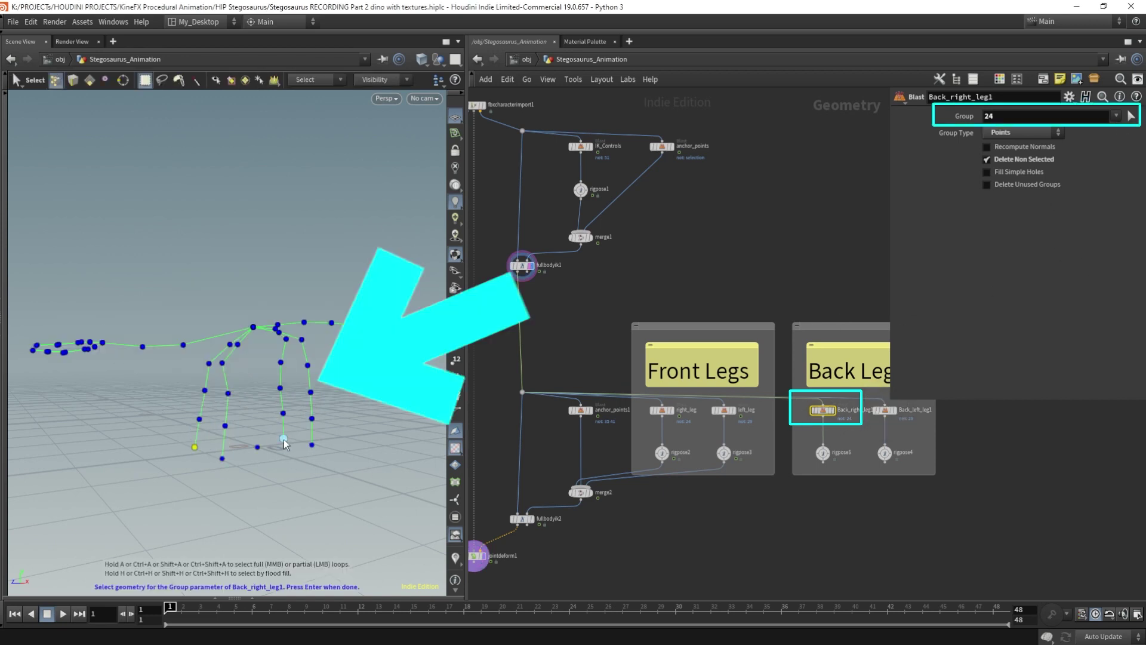
click(281, 389)
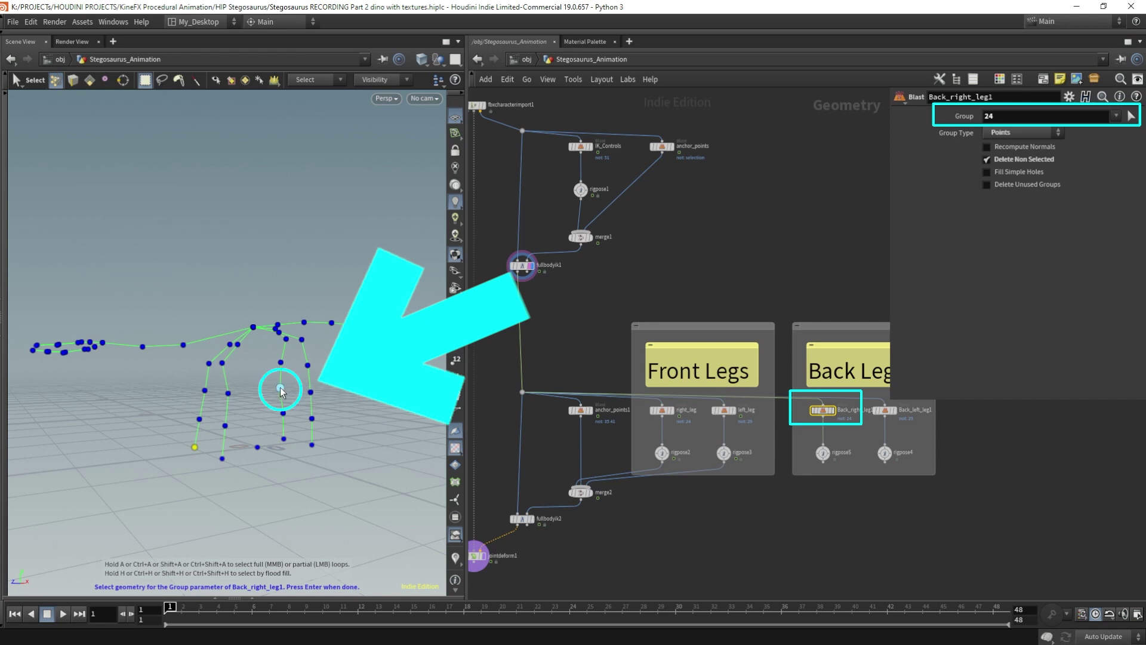
key(Return)
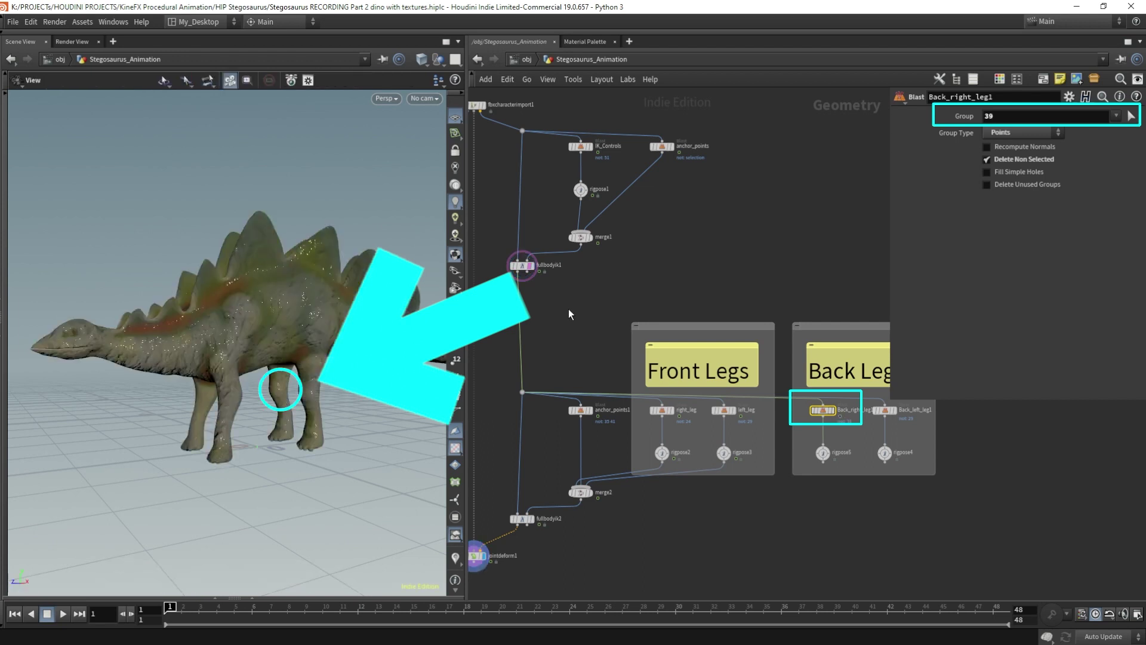
Set Back_left_leg1's blast group to the back left knee, point 33
click(900, 410)
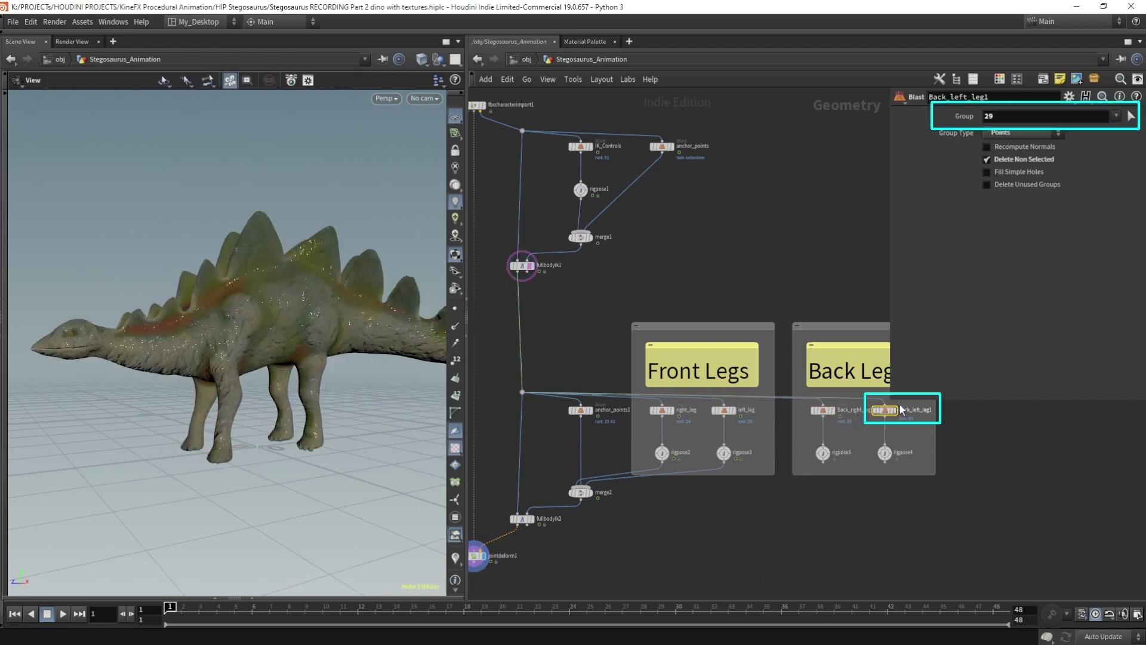
click(1131, 115)
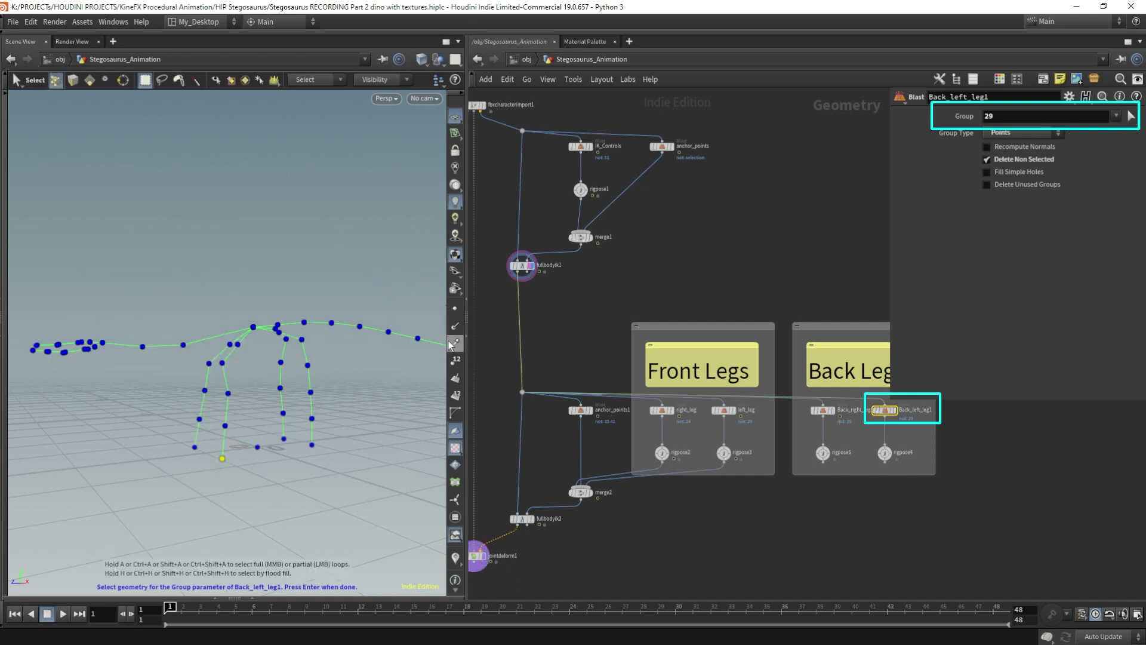
click(311, 393)
key(Return)
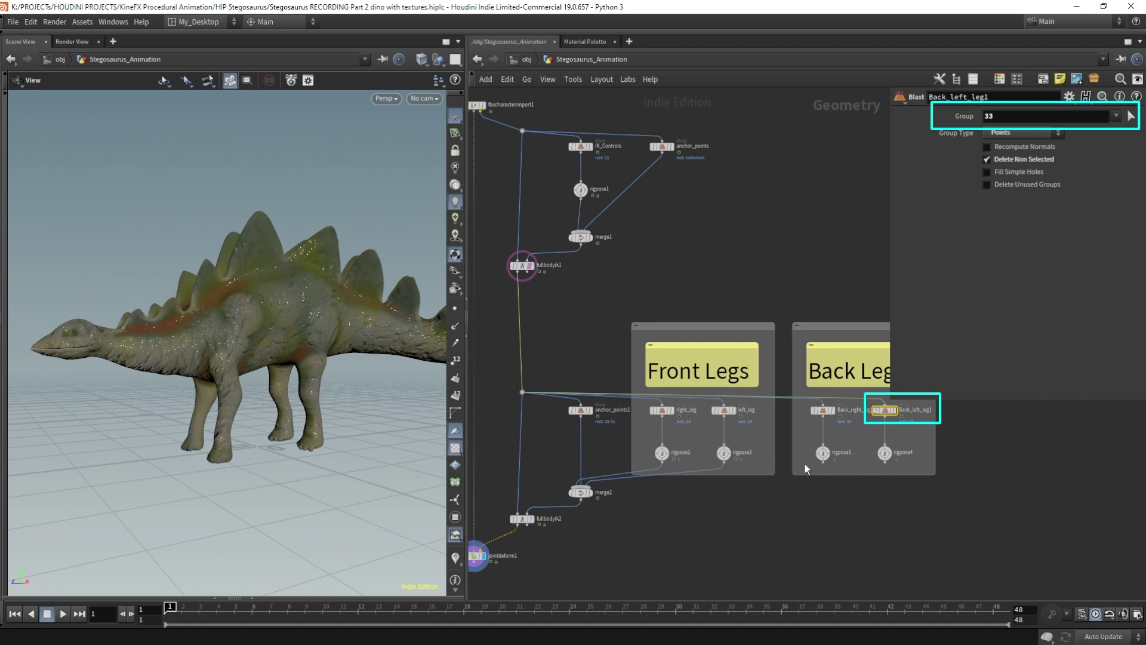
drag(803, 464, 919, 446)
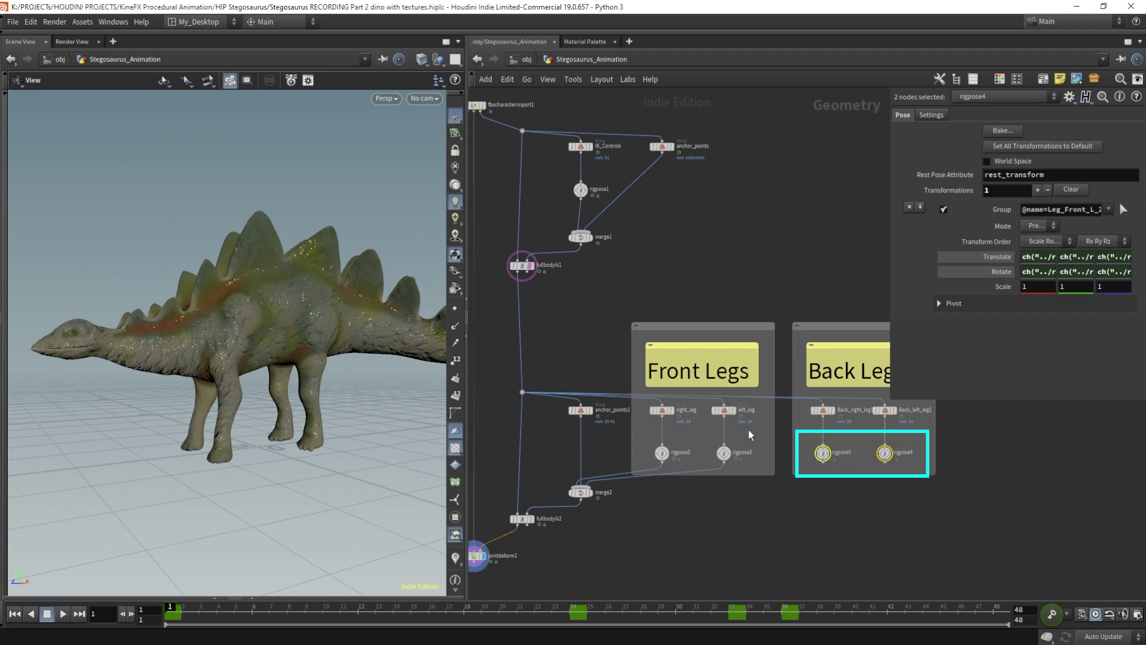
Wire rigpose5 and rigpose4 into merge2 alongside the front-leg poses
click(823, 462)
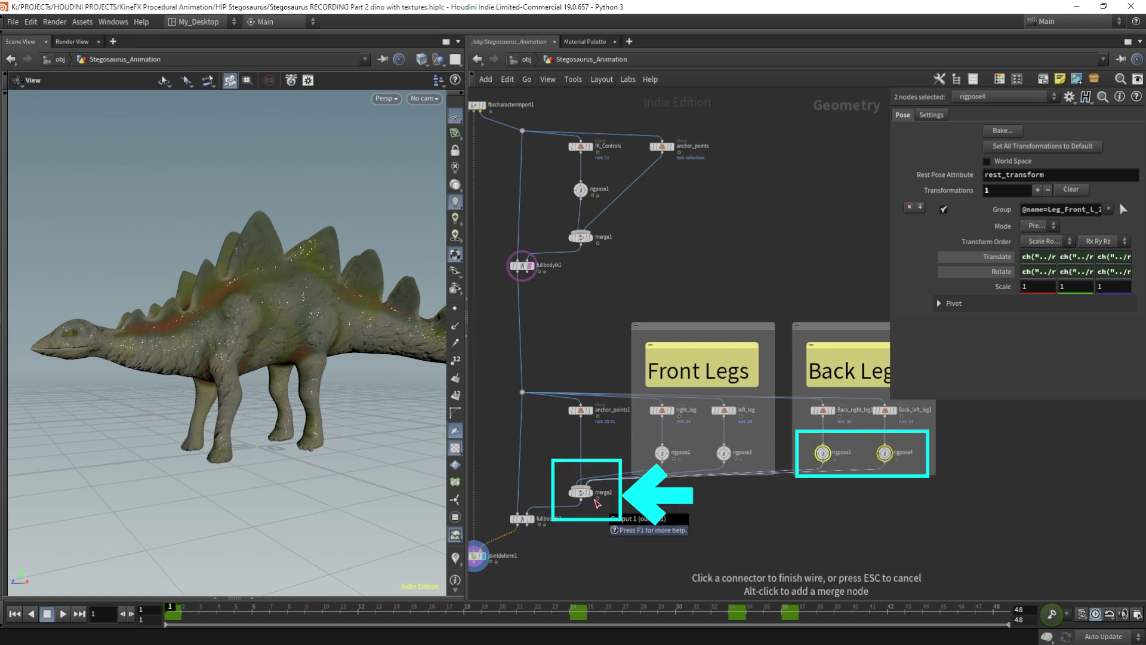
click(597, 503)
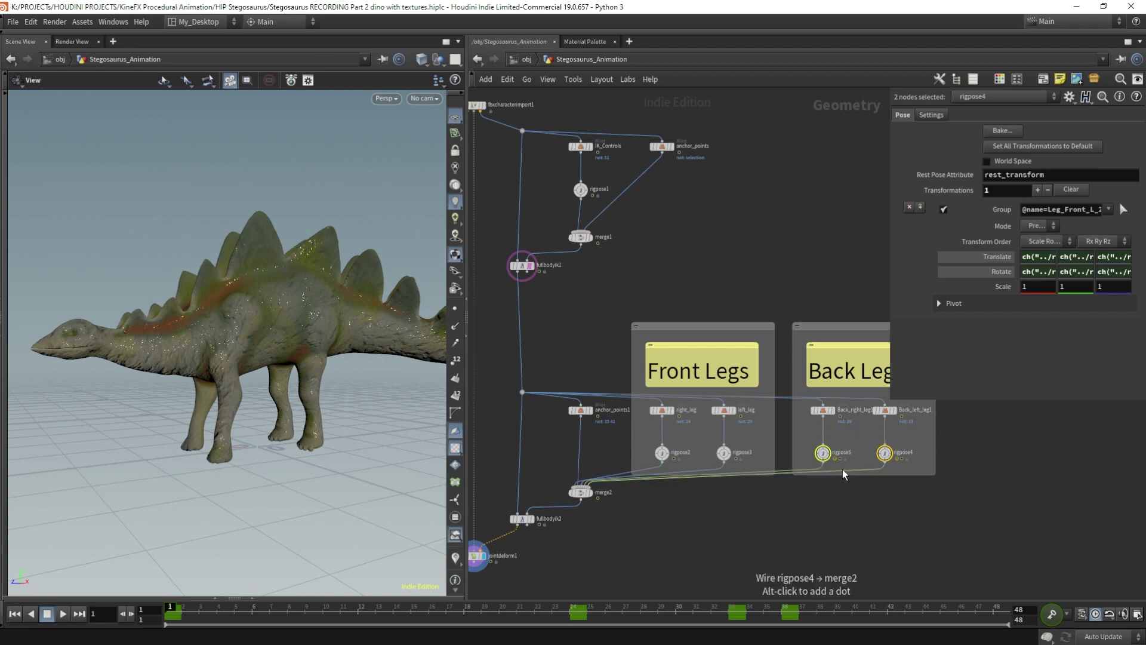
scroll(895, 462, up, 5)
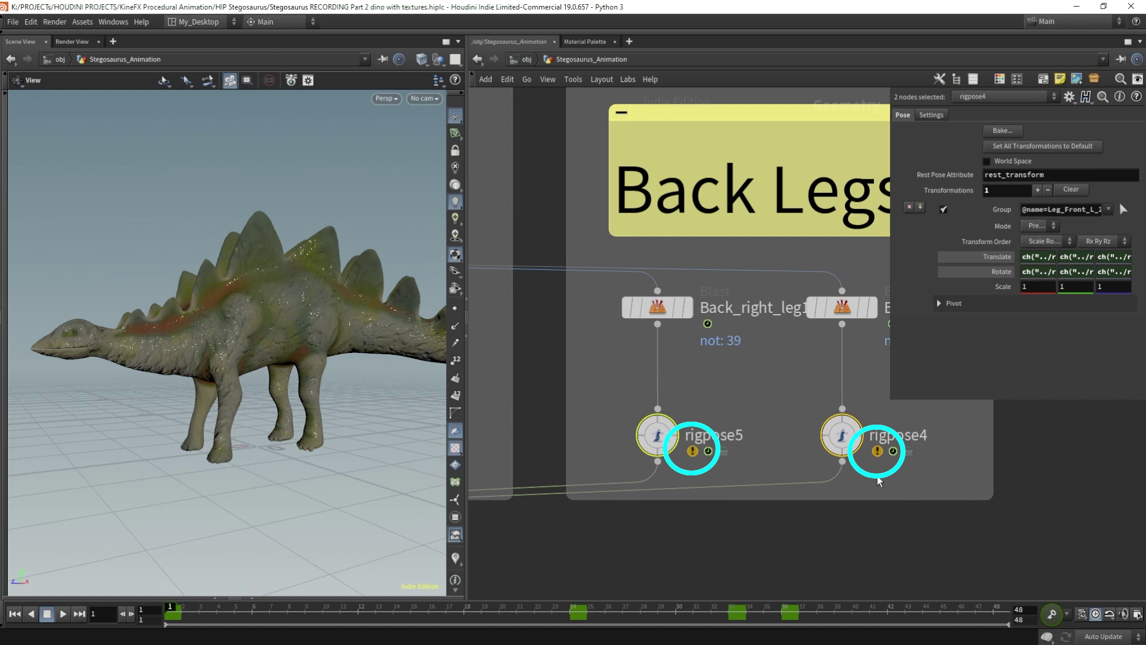
scroll(877, 481, down, 3)
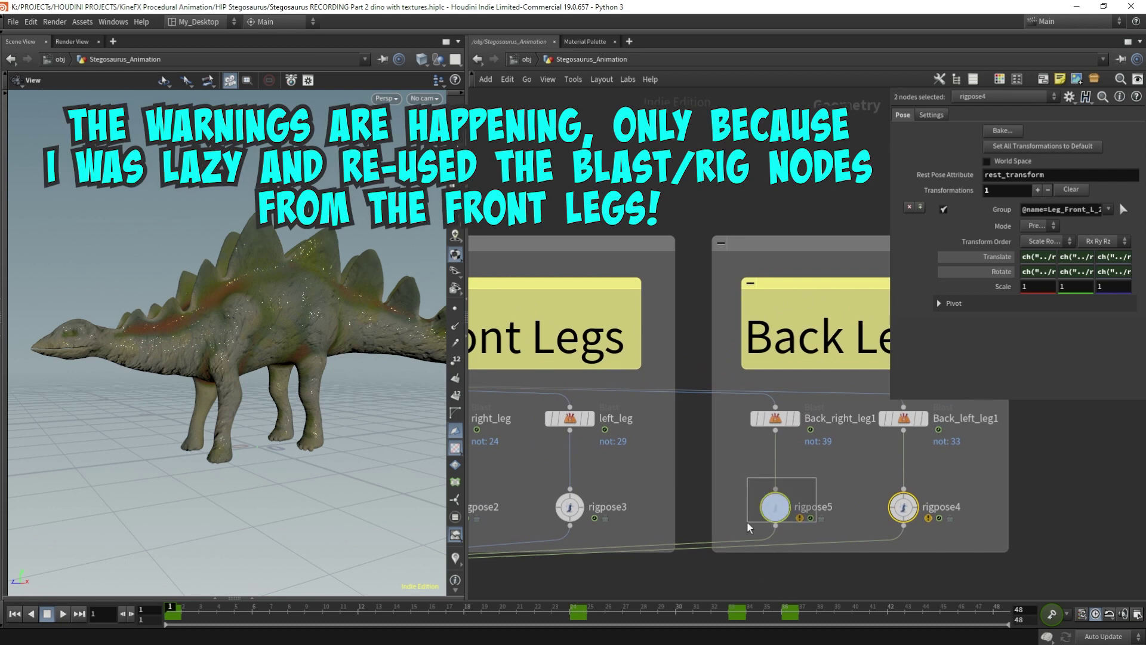
click(775, 506)
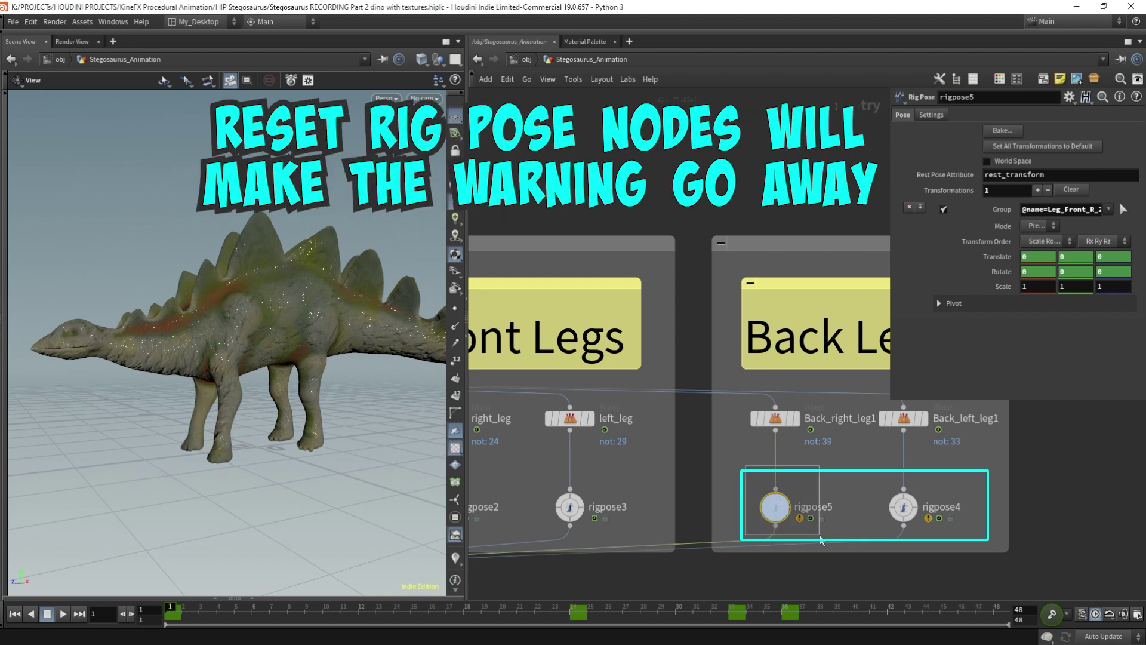
Clear rigpose5's inherited transform and set it to pose the Leg_Back_R joint
mouse_move(901, 430)
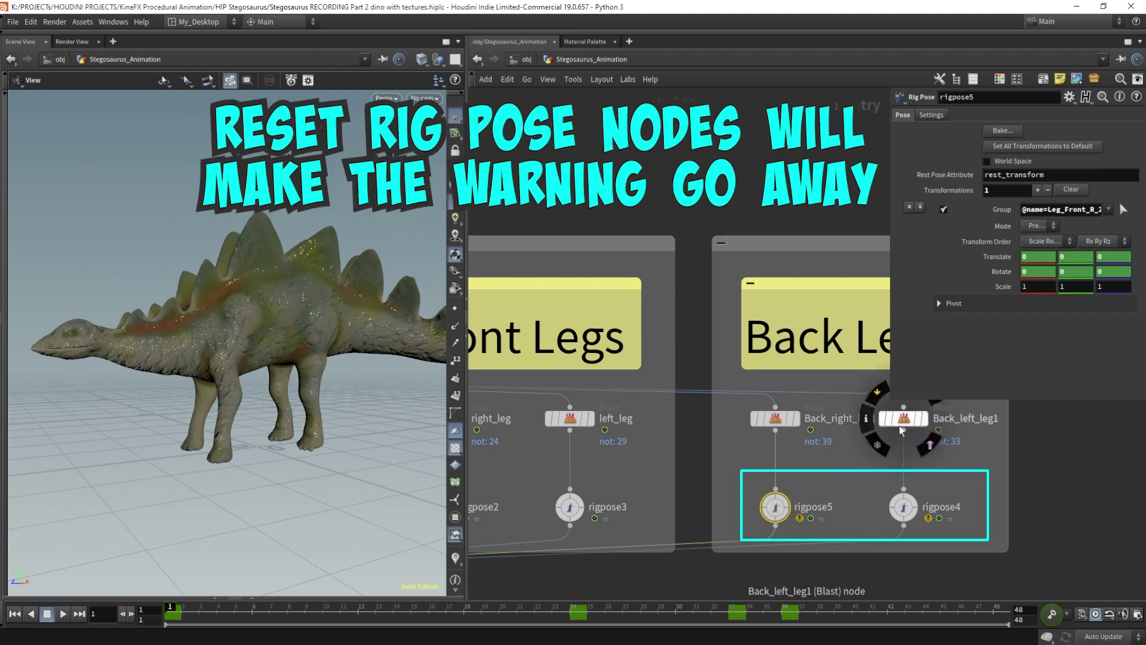
click(1071, 189)
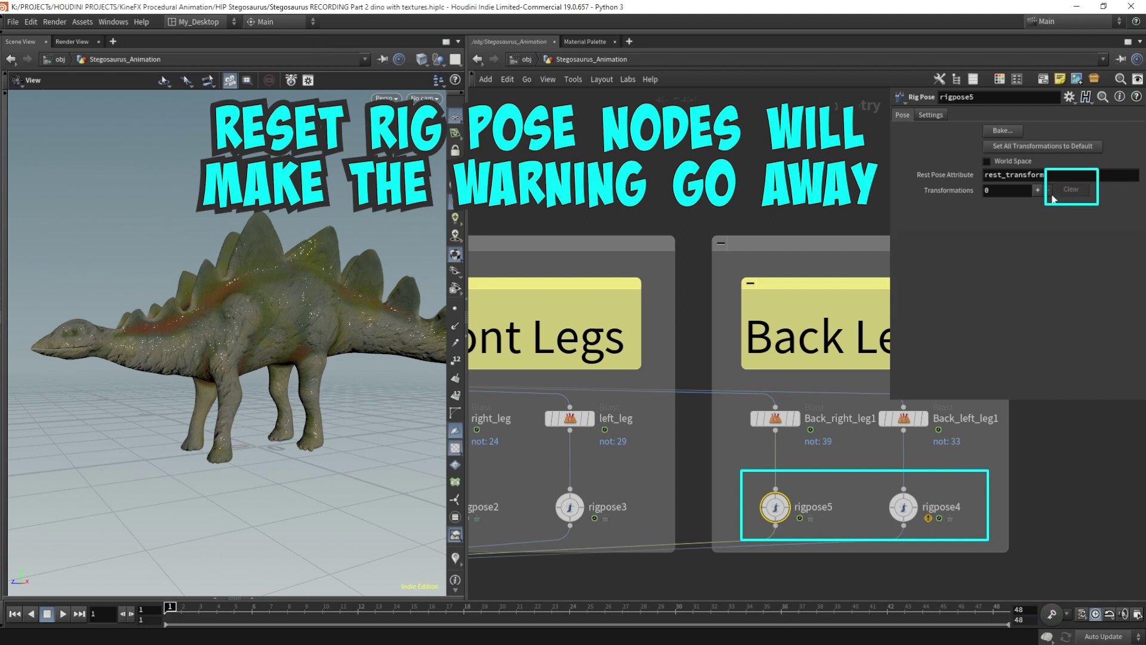
drag(308, 350, 322, 351)
key(Return)
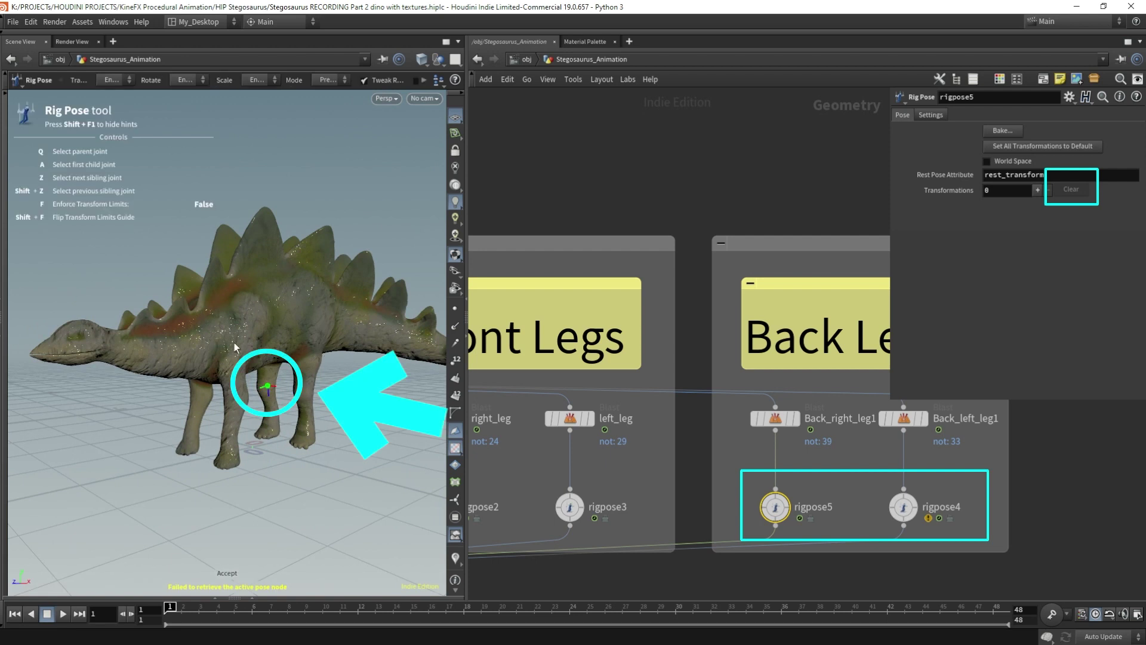
click(268, 390)
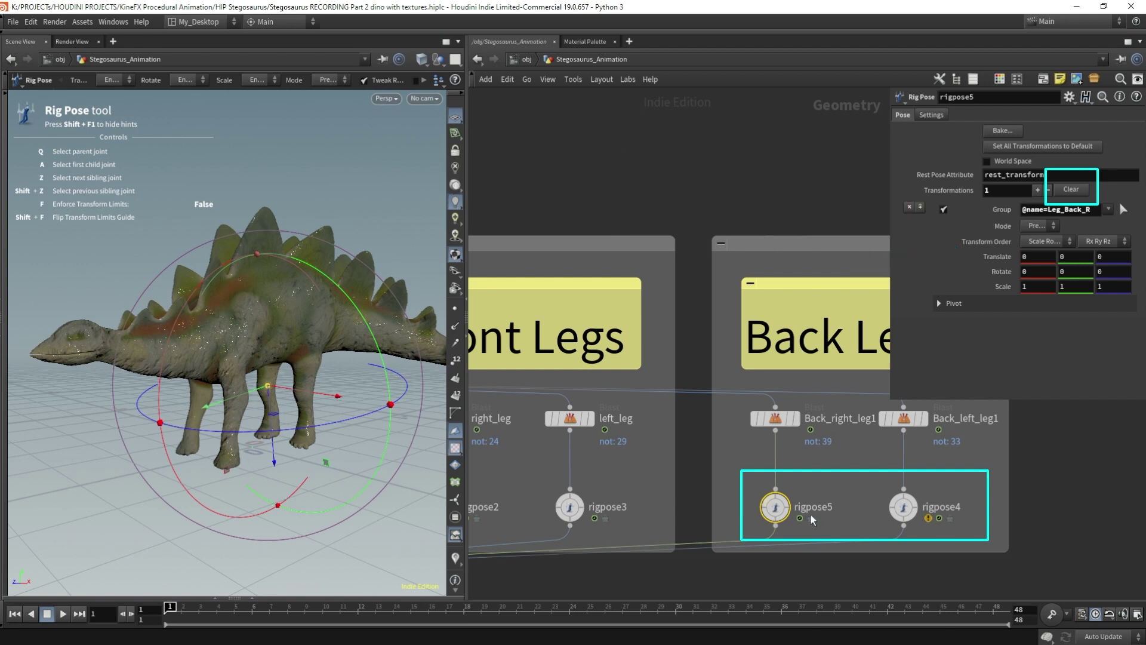
Clear rigpose4's inherited transform and set it to pose the Leg_Back_L joint
drag(853, 475, 976, 540)
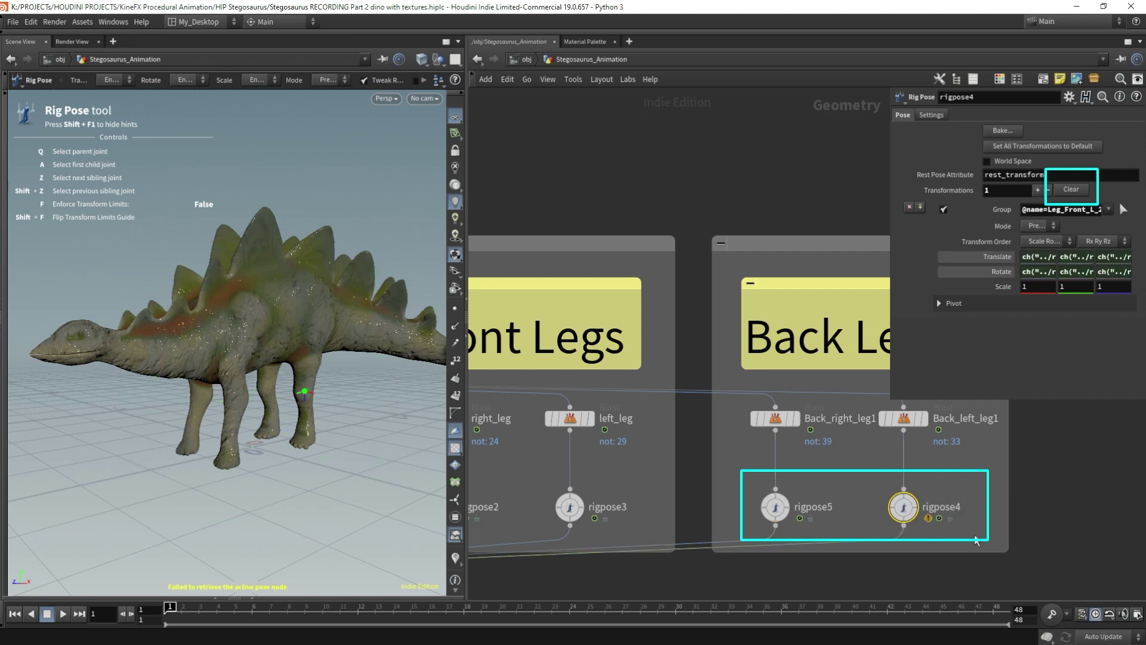
click(1079, 194)
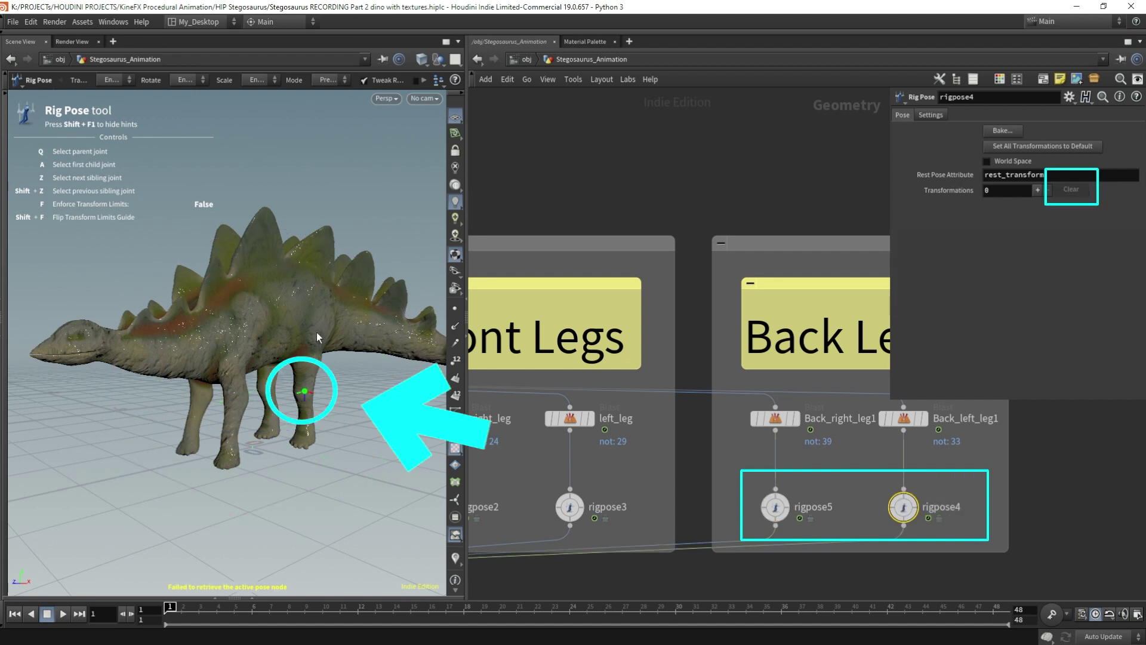
click(305, 392)
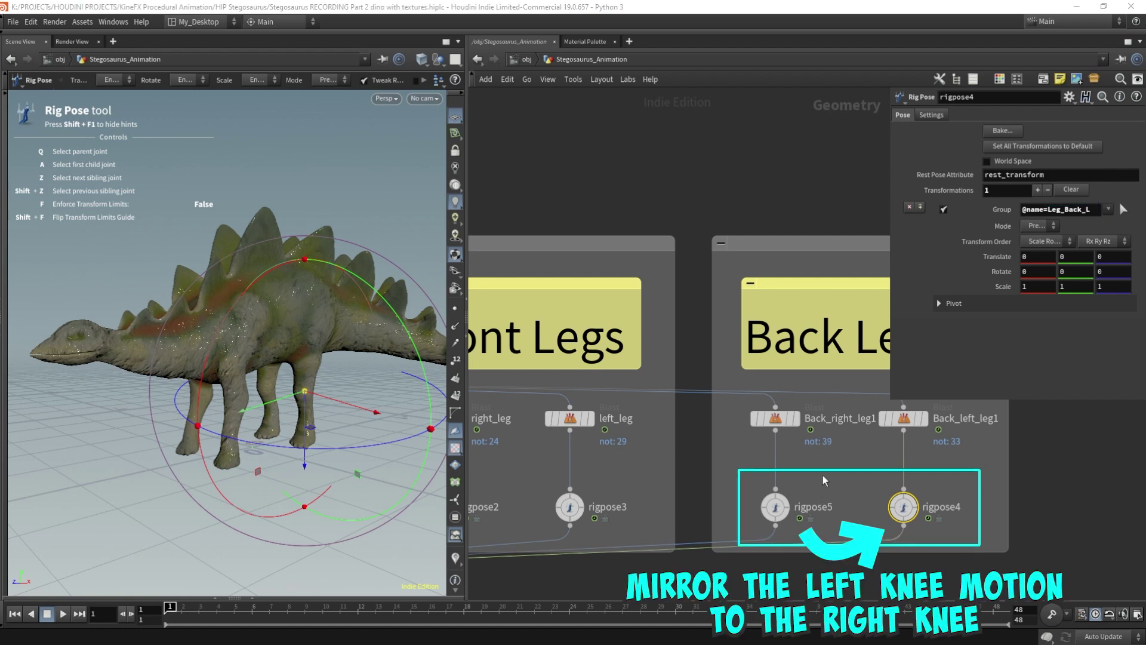
Link rigpose4's Translate to rigpose5's Translate through pasted relative references
click(775, 507)
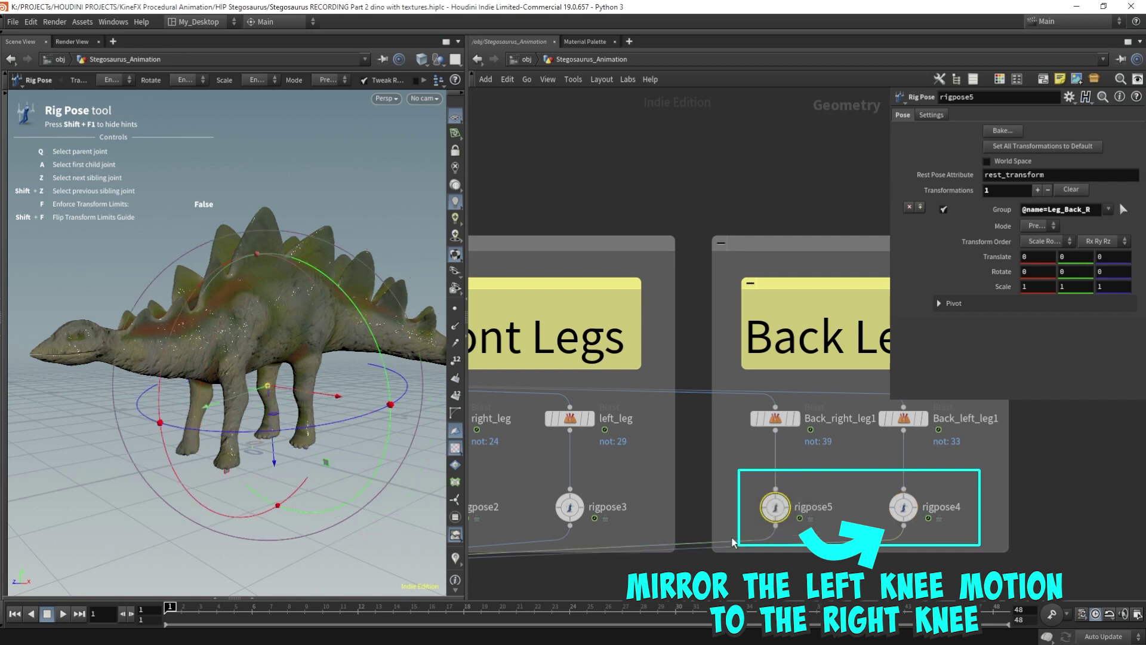
drag(796, 501, 744, 543)
right_click(996, 257)
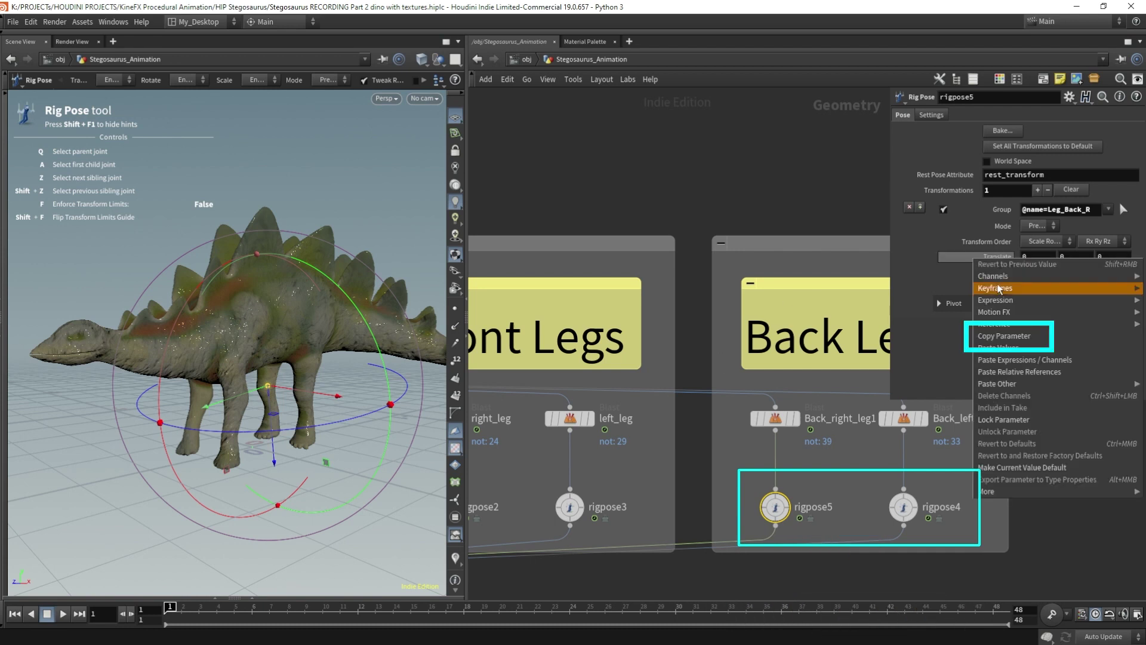
click(1004, 335)
click(904, 507)
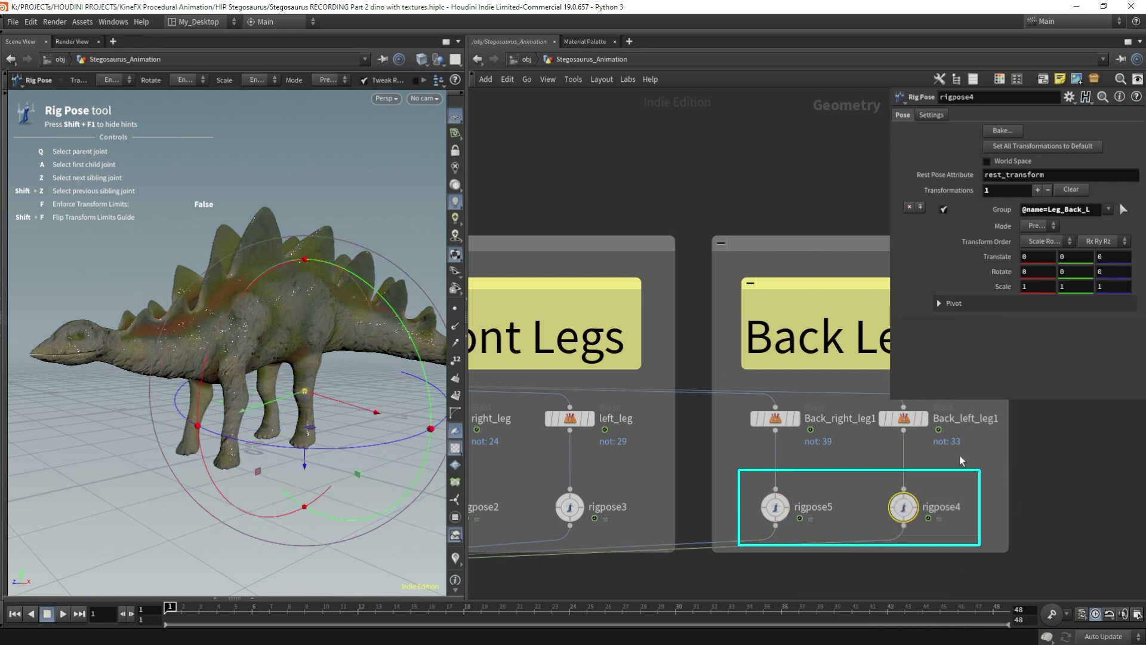
right_click(996, 258)
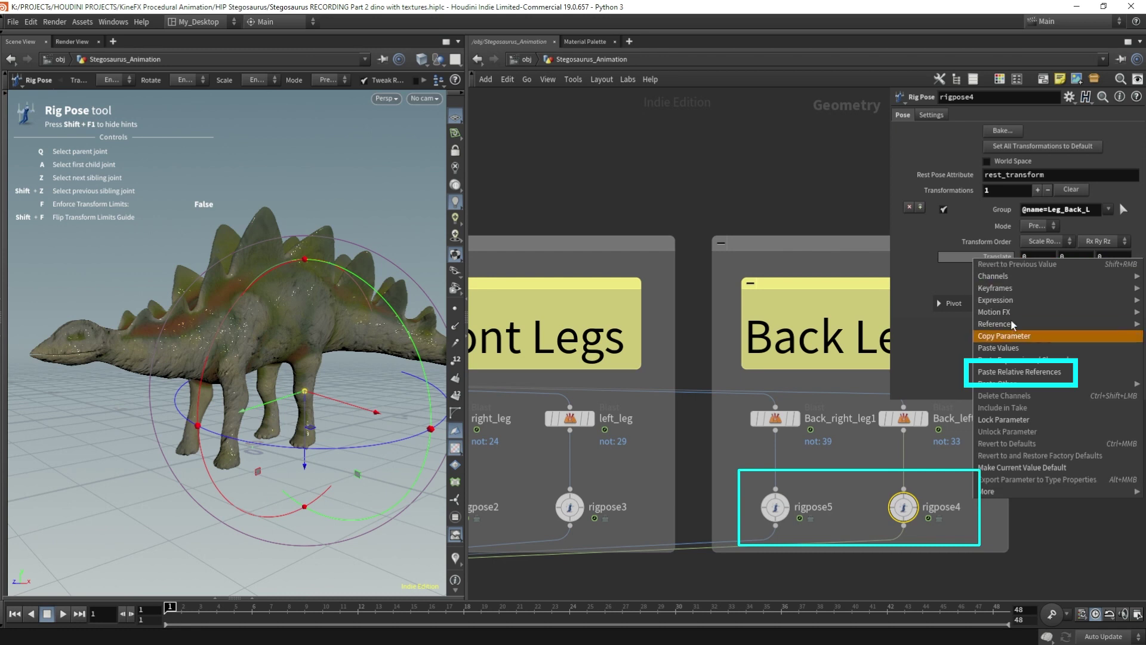
click(1019, 371)
Link rigpose4's Rotate to rigpose5's Rotate through pasted relative references
click(774, 507)
right_click(996, 273)
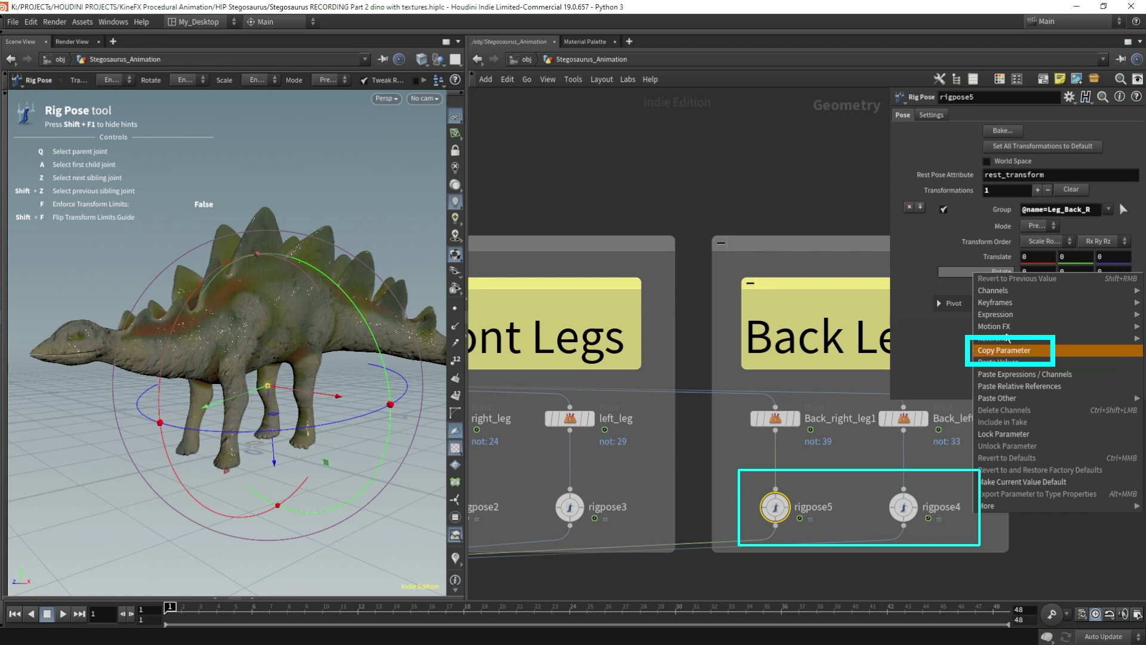
click(1004, 351)
drag(871, 480, 989, 542)
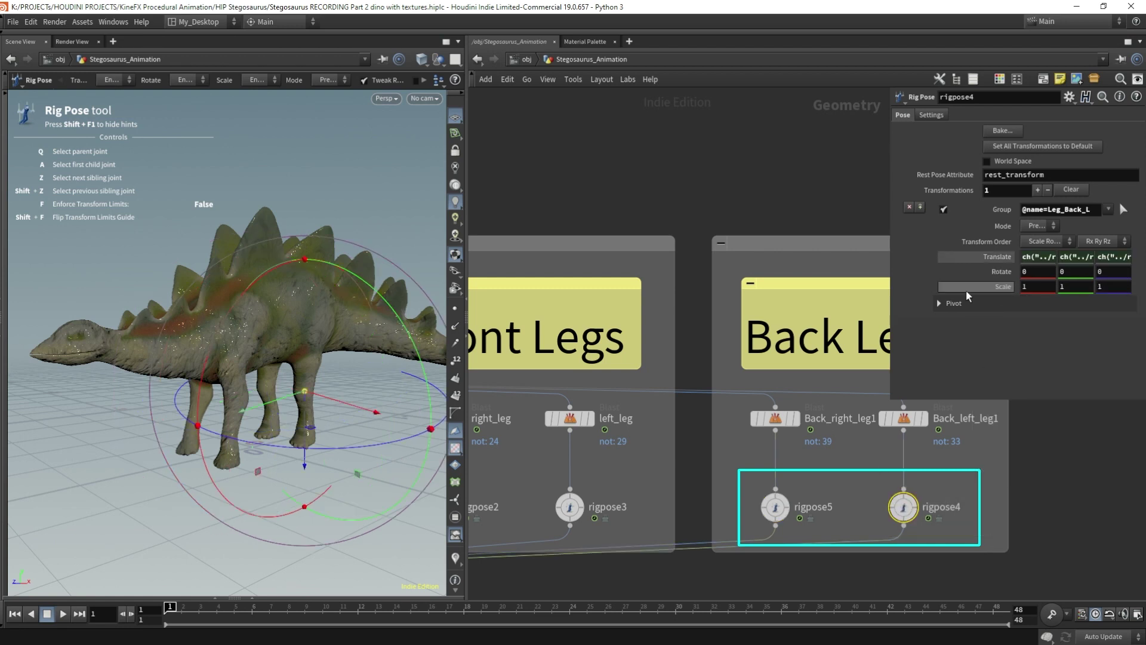
right_click(997, 274)
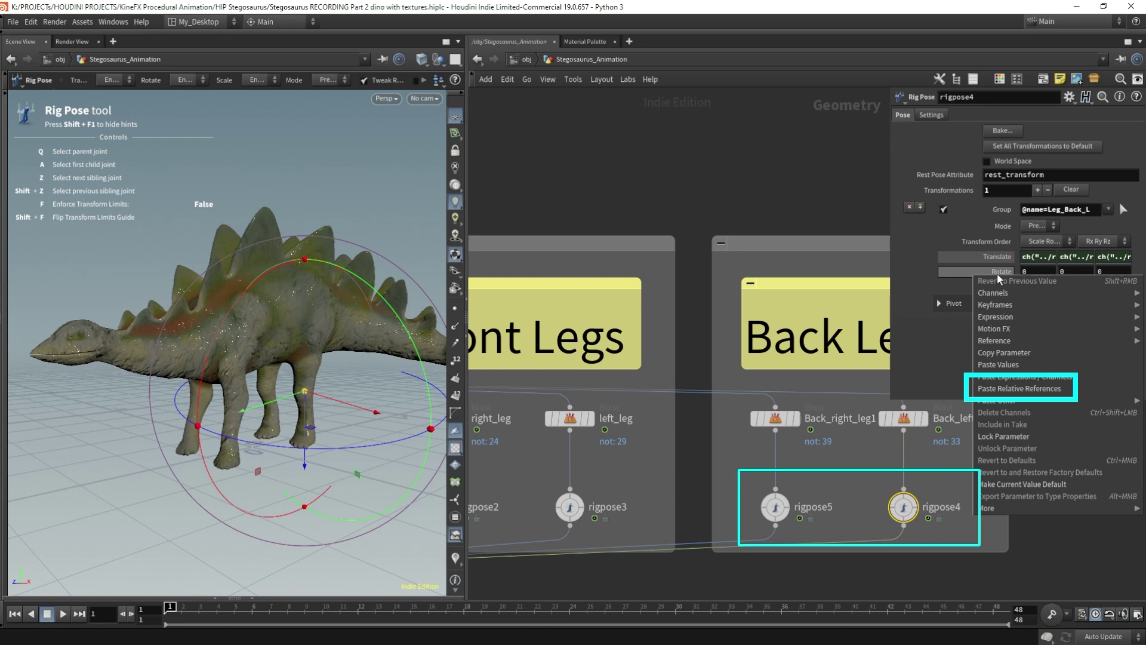
click(1013, 387)
click(689, 194)
scroll(688, 195, down, 5)
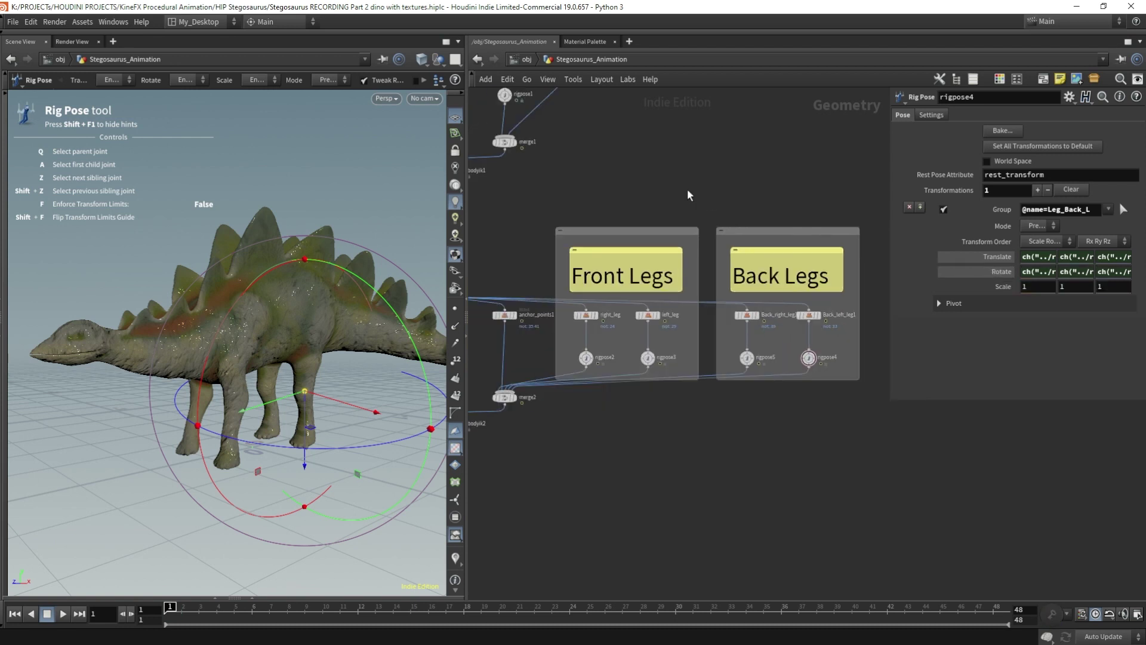
At frame 24, rotate rigpose5's back-right leg joint to 33.7063 on X
middle_drag(688, 195, 829, 281)
key(Up)
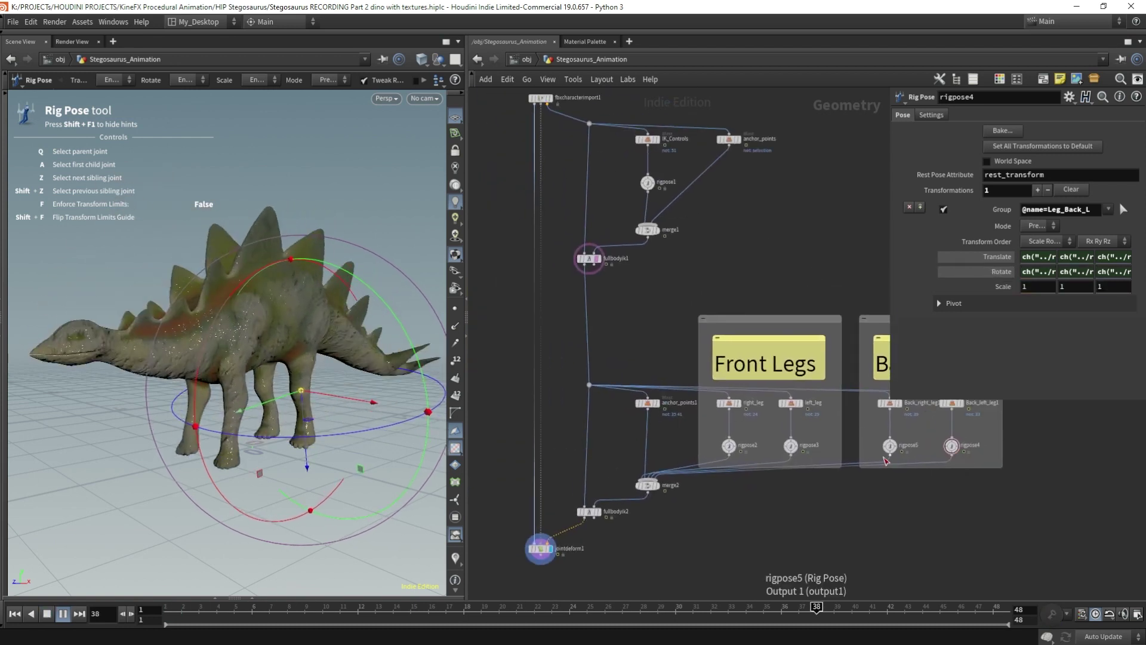
key(ctrl+Up)
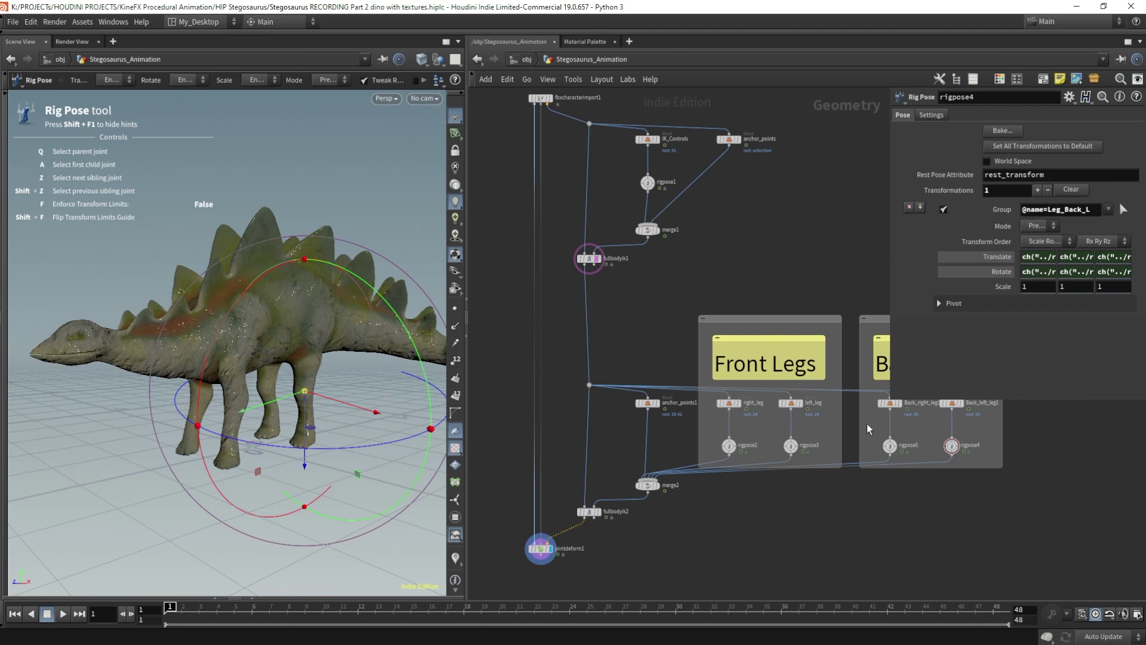
click(889, 444)
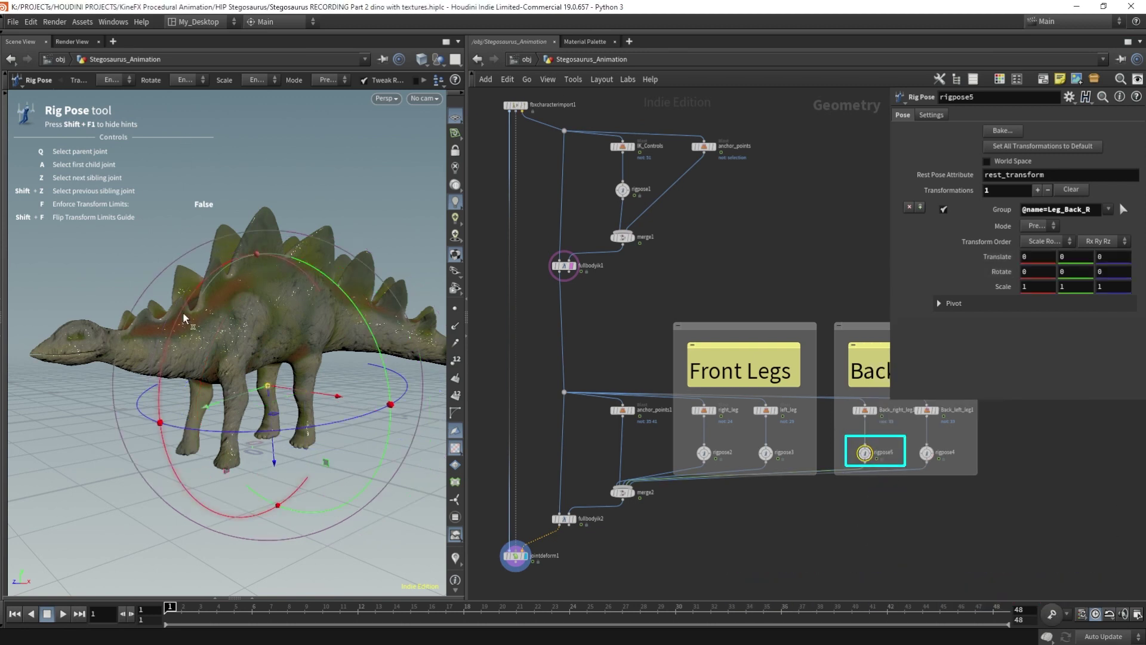
drag(172, 607, 588, 607)
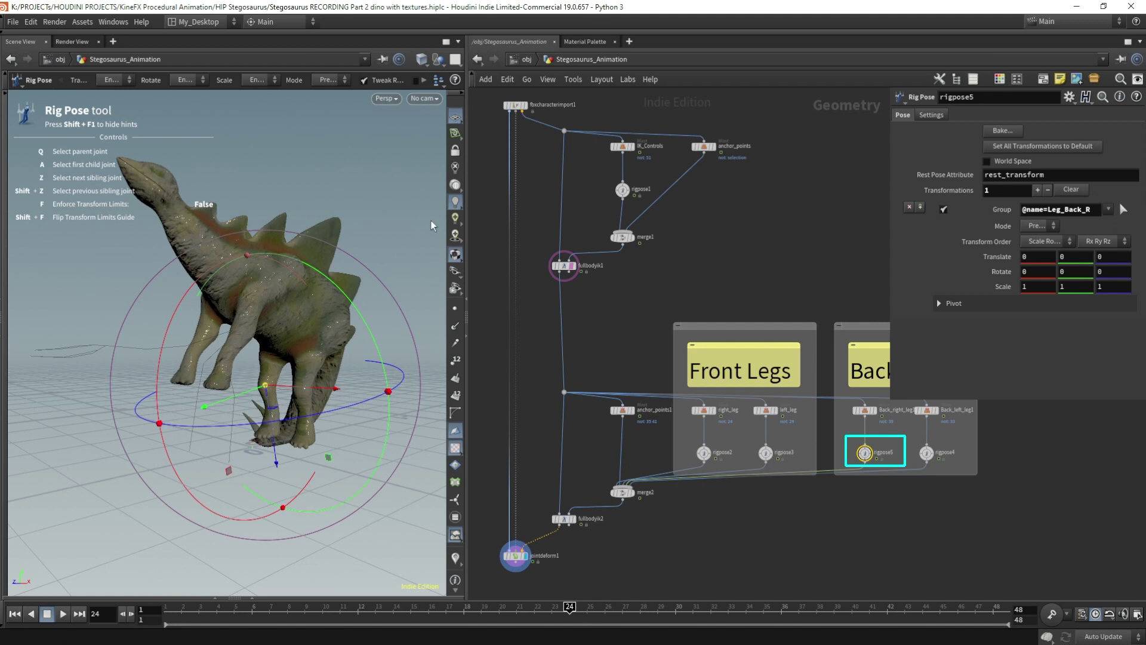
mouse_move(185, 305)
mouse_down()
mouse_move(164, 392)
mouse_move(248, 312)
mouse_move(228, 336)
mouse_move(234, 355)
mouse_move(241, 345)
mouse_move(196, 373)
mouse_move(209, 290)
mouse_move(177, 281)
mouse_move(170, 334)
mouse_up()
At frame 1, zero the Rotate X value and keyframe the resting pose
drag(369, 618, 145, 619)
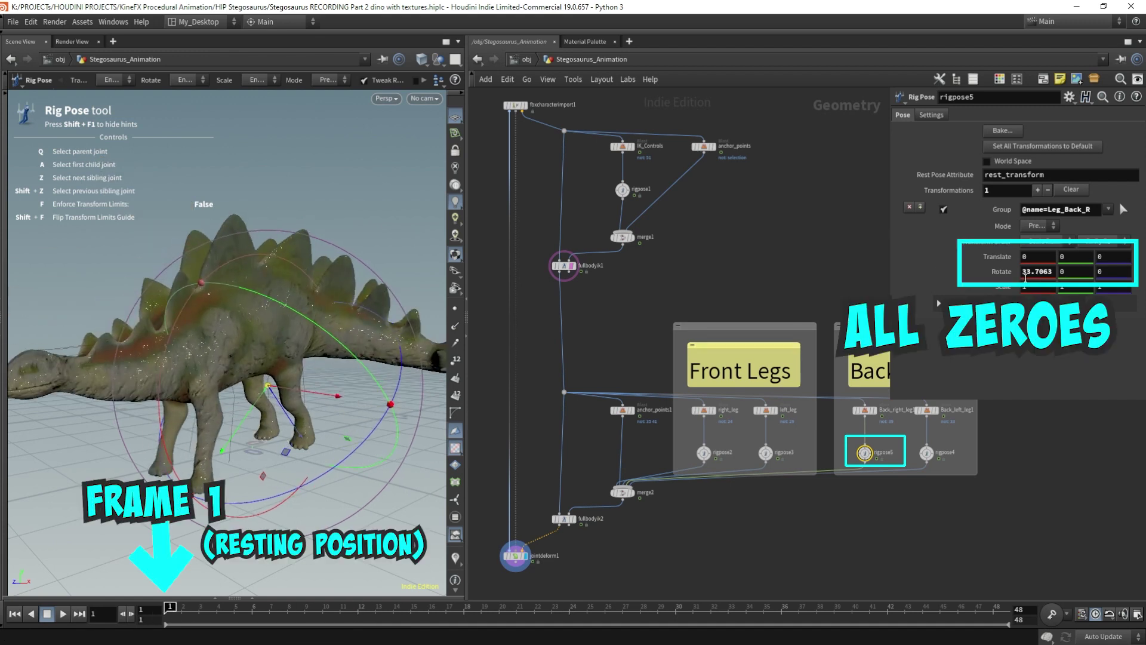
double_click(1035, 272)
text(0)
key(Return)
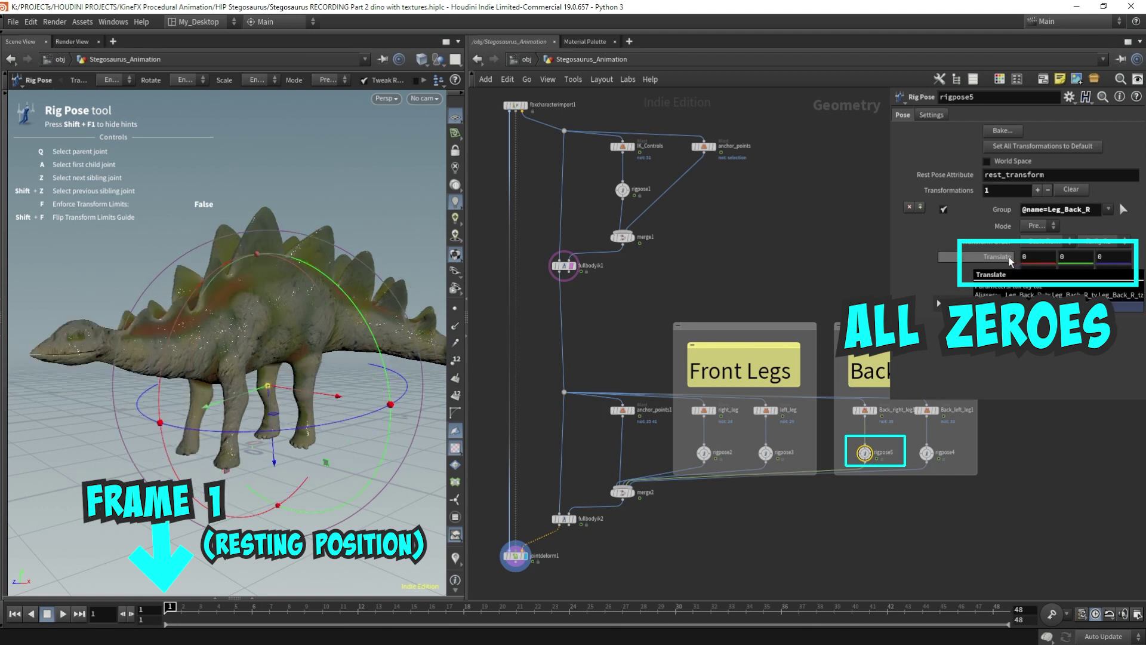
click(1051, 614)
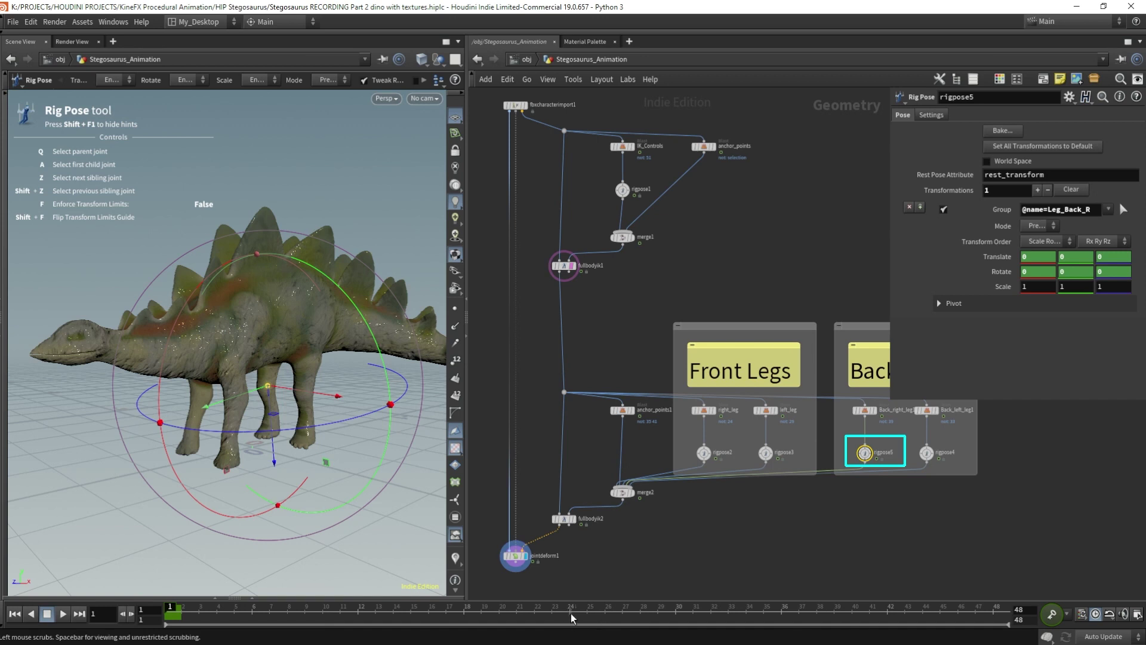
At frame 24, bend the back leg to 47.6766 and keyframe Translate and Rotate
click(571, 613)
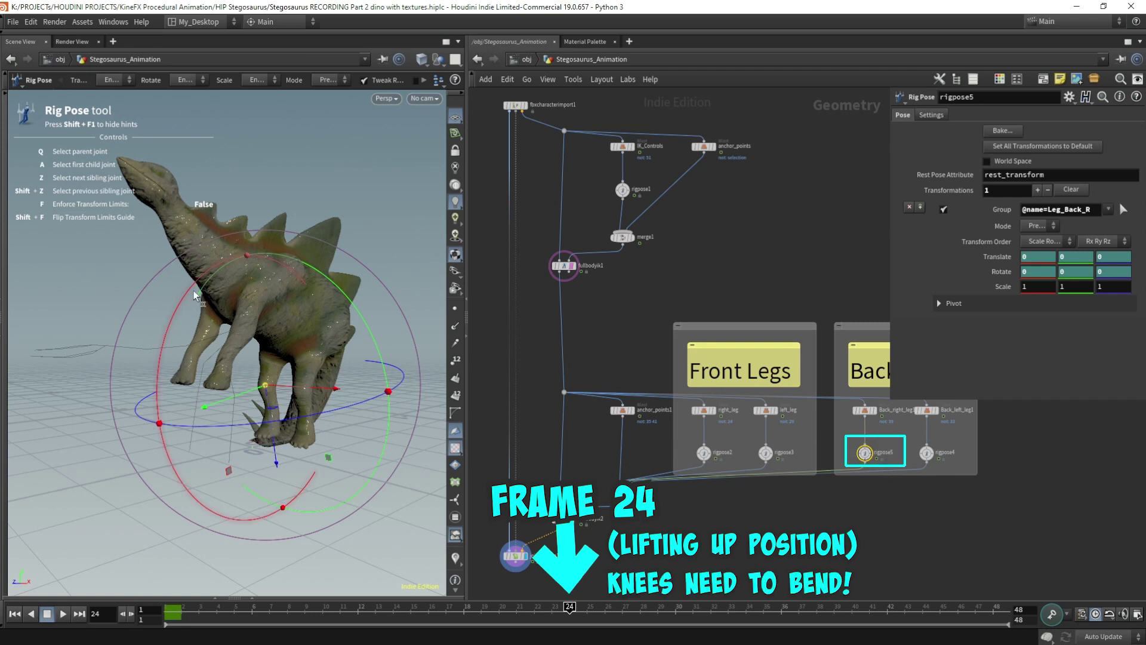
drag(184, 299, 163, 421)
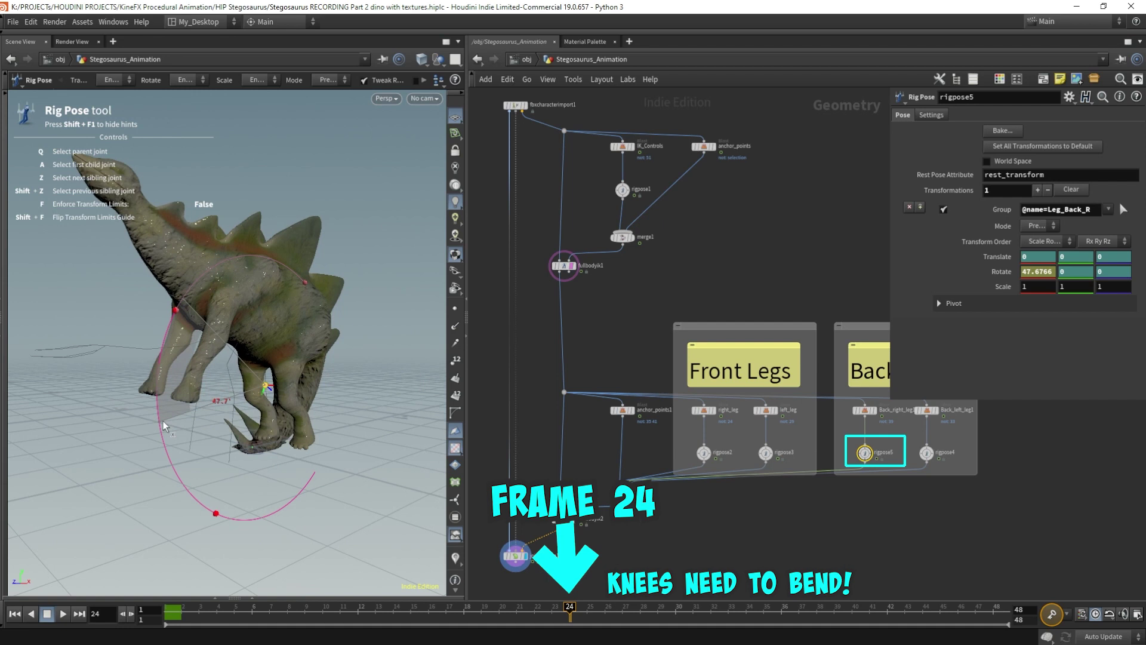
drag(272, 340, 336, 510)
alt+drag(377, 507, 320, 508)
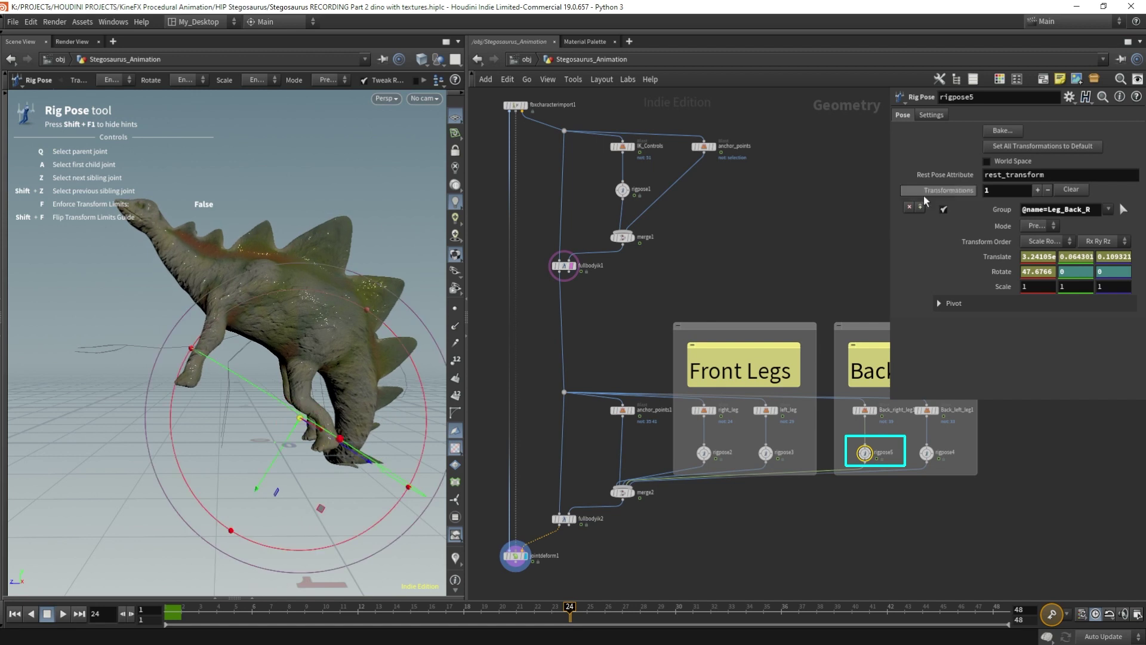
alt+click(1005, 261)
alt+click(1005, 272)
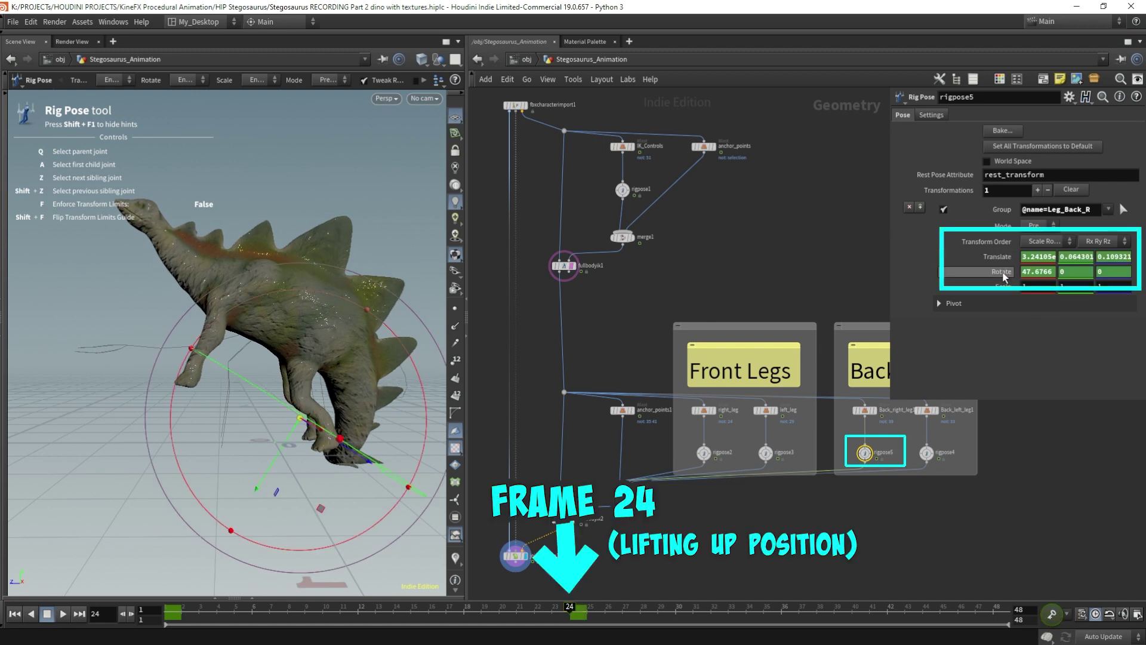
At frame 36, zero the leg values for landing, then play the animation
click(783, 617)
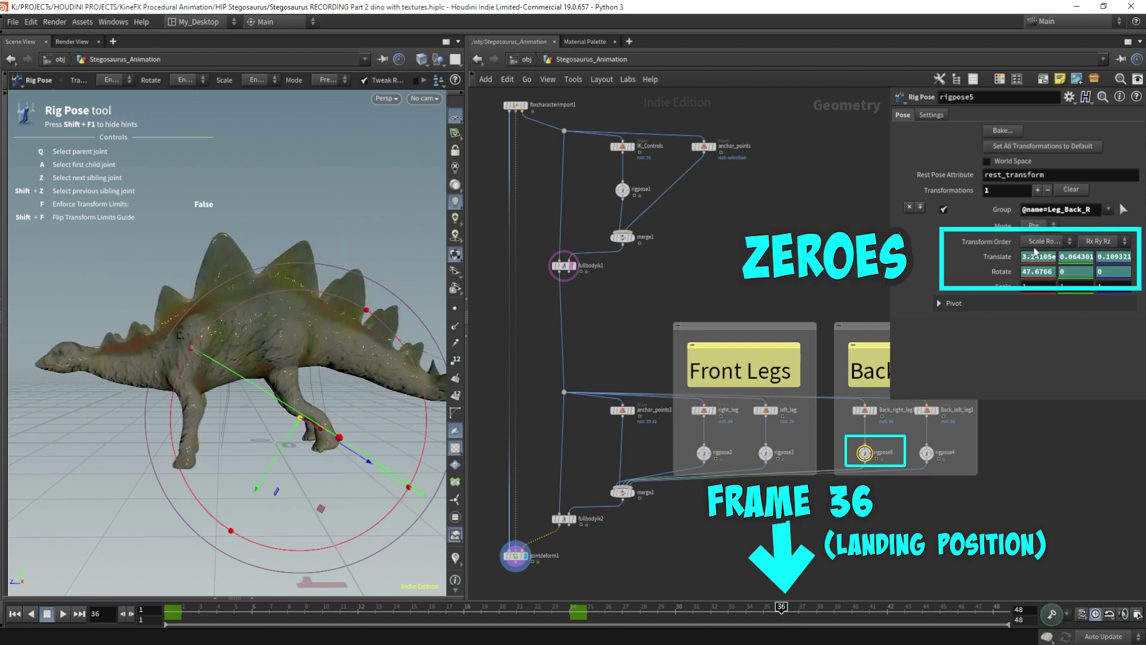
text(0)
key(Tab)
text(0)
key(Tab)
text(0)
key(Tab)
text(0)
key(Return)
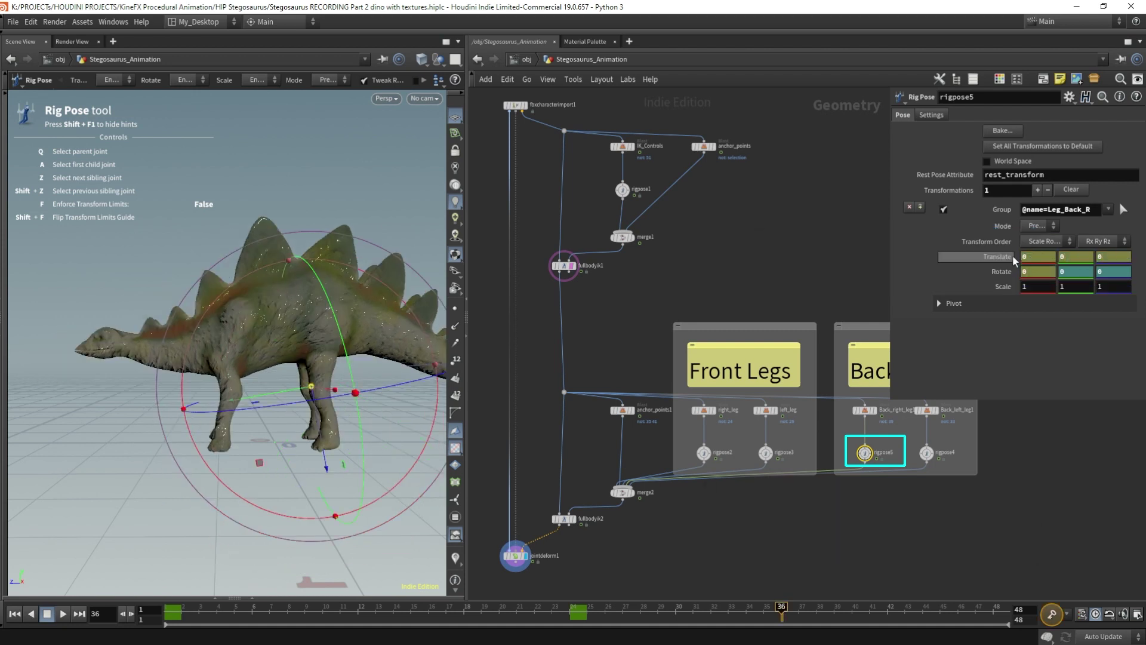
key(Up)
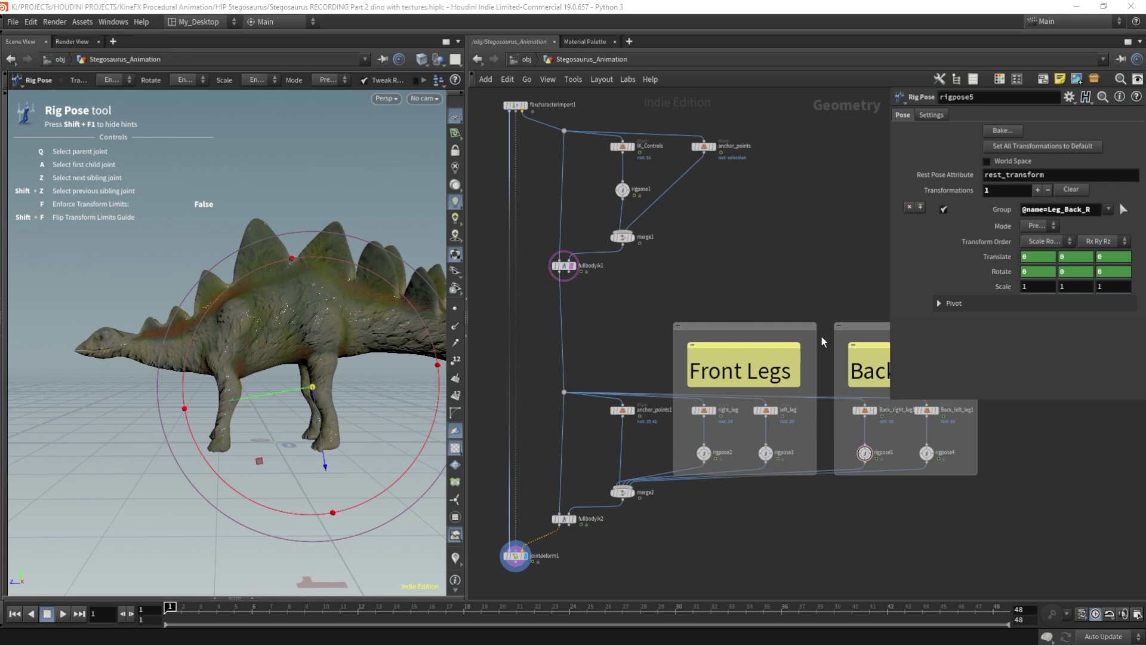
Label the tail nodes with a Tail Wag Animation note and wrap them in a network box
drag(1049, 502, 829, 309)
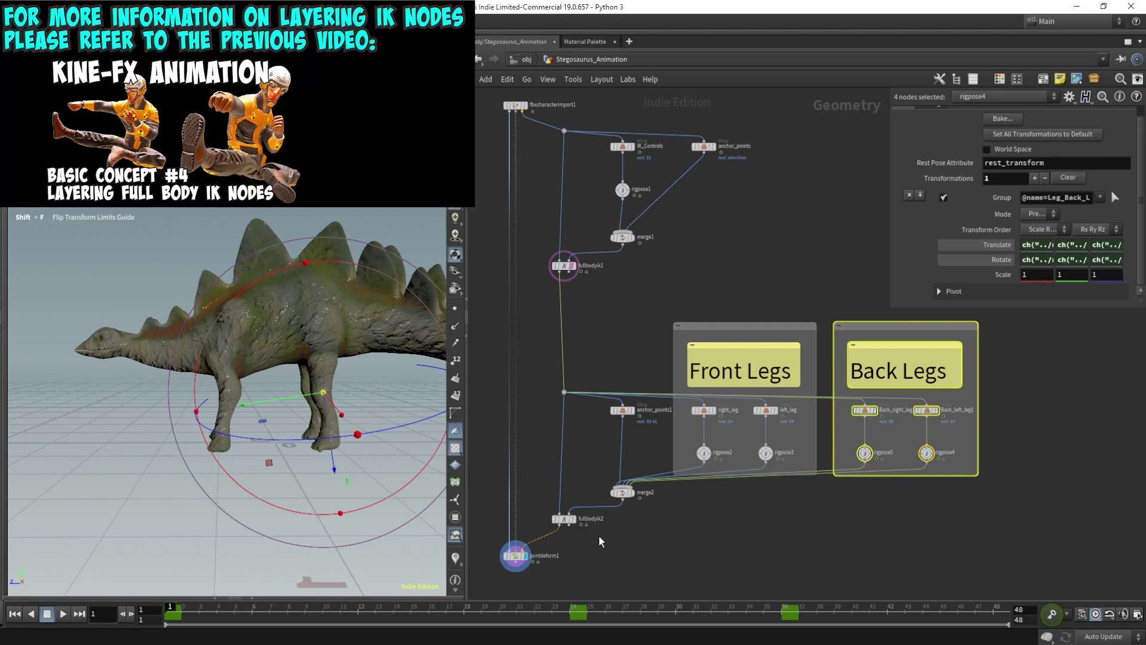
scroll(715, 519, down, 2)
key(ctrl+v)
drag(694, 218, 760, 221)
drag(800, 161, 585, 336)
key(shift+o)
drag(585, 177, 577, 170)
drag(782, 333, 769, 334)
middle_drag(780, 421, 791, 274)
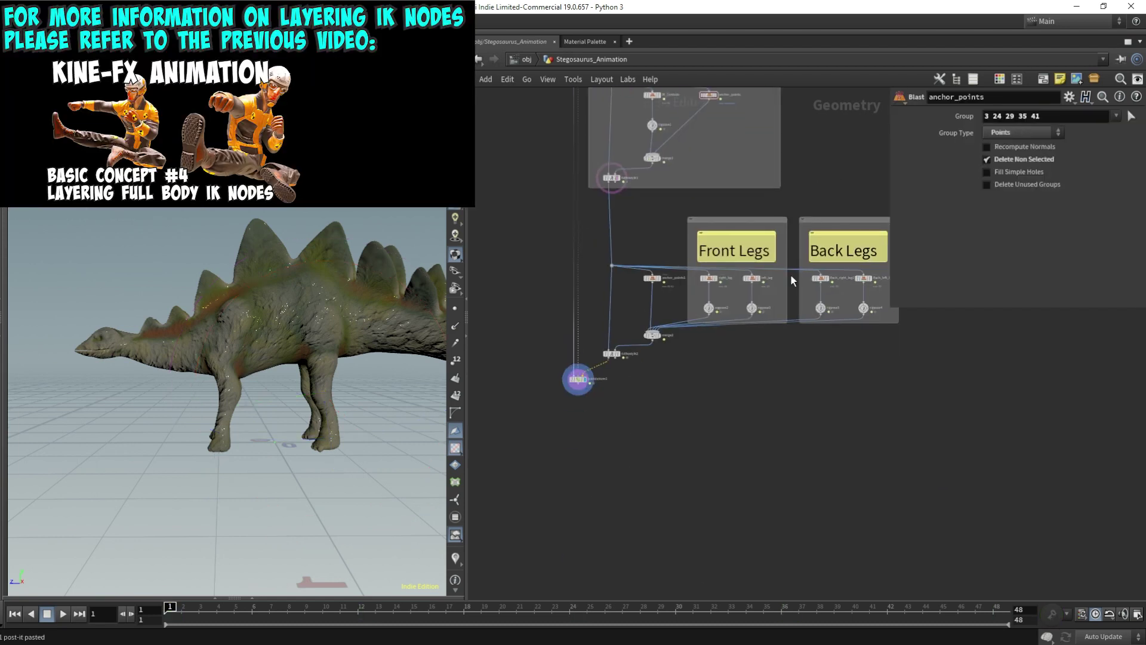
Move the Back Legs box below Front Legs, cut its wires, and lower jointdeform1
drag(845, 223, 733, 376)
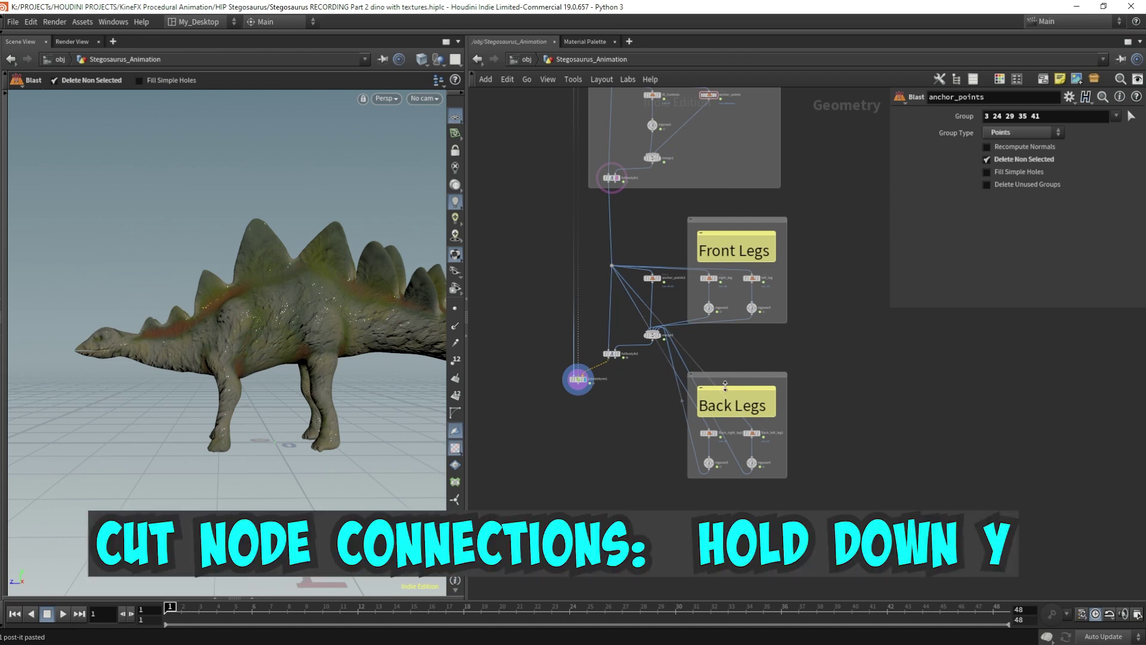
key(y)
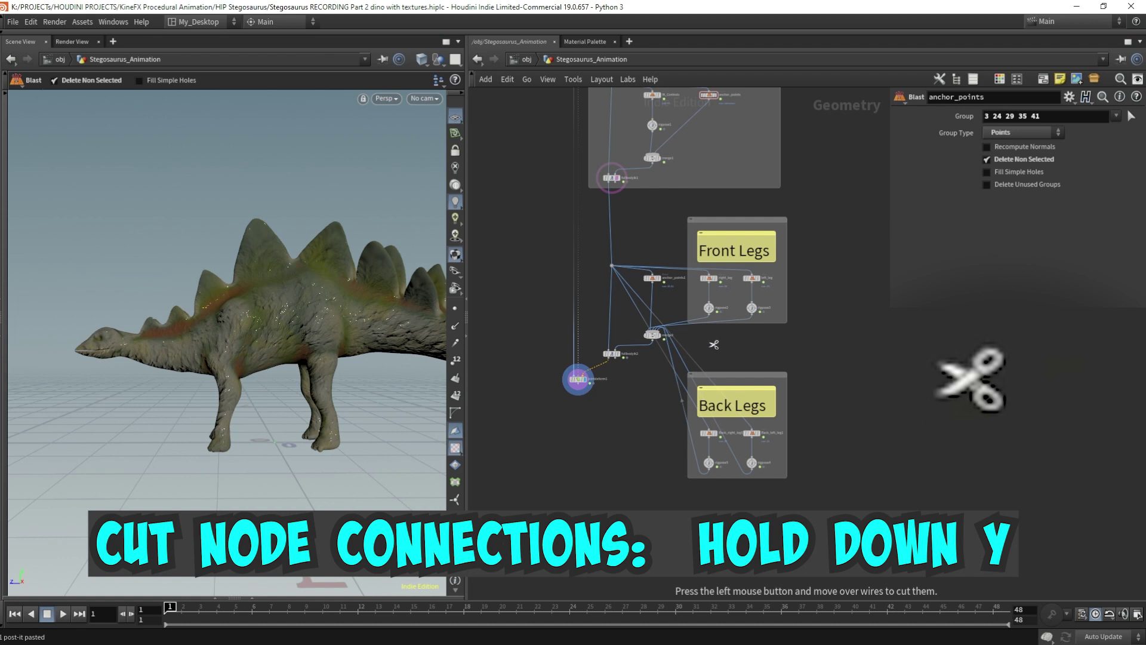
drag(710, 349, 645, 385)
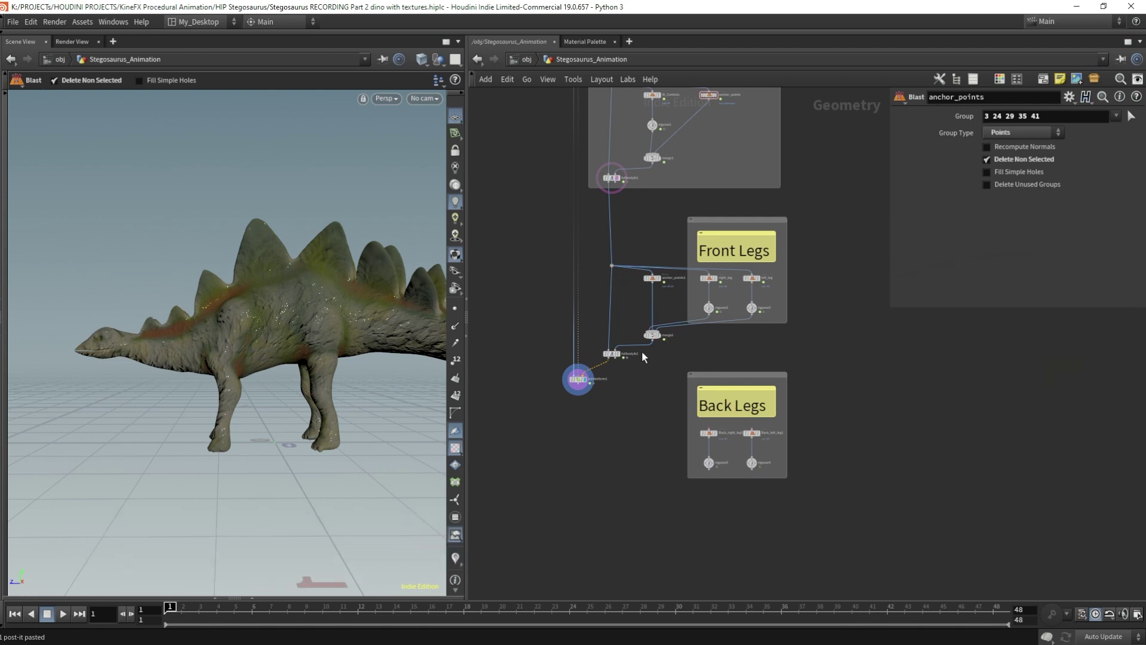
scroll(637, 377, up, 5)
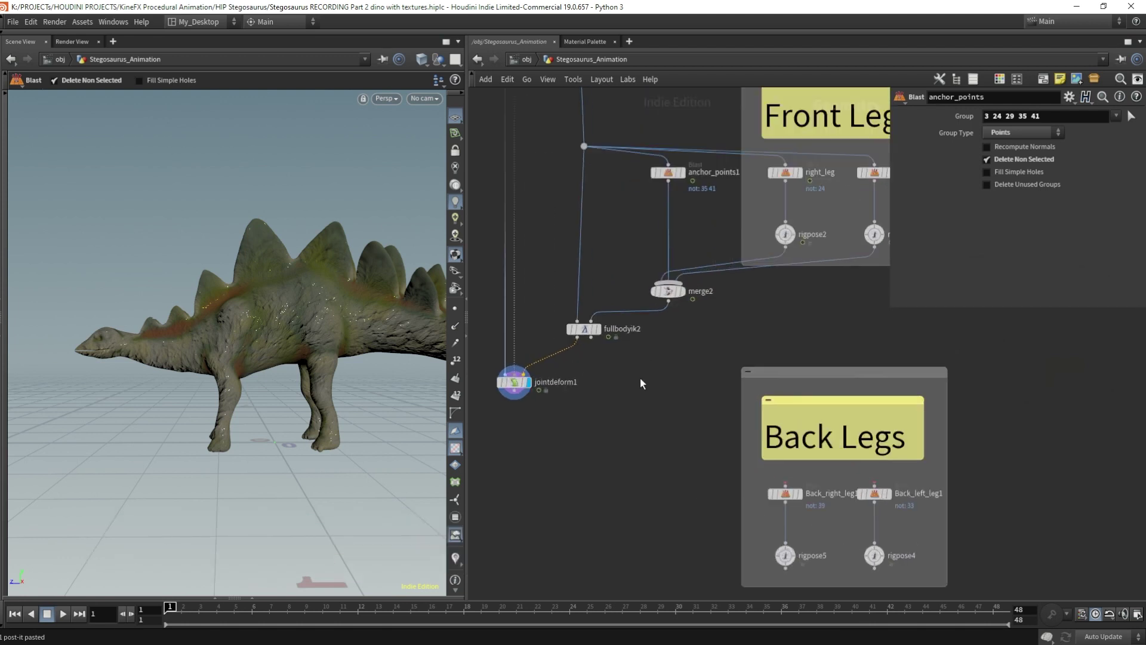
drag(512, 255, 511, 552)
Add fullbodyik3 before jointdeform1 with Map Using set to Match By Attribute
key(Tab)
text(ful)
key(Return)
click(590, 471)
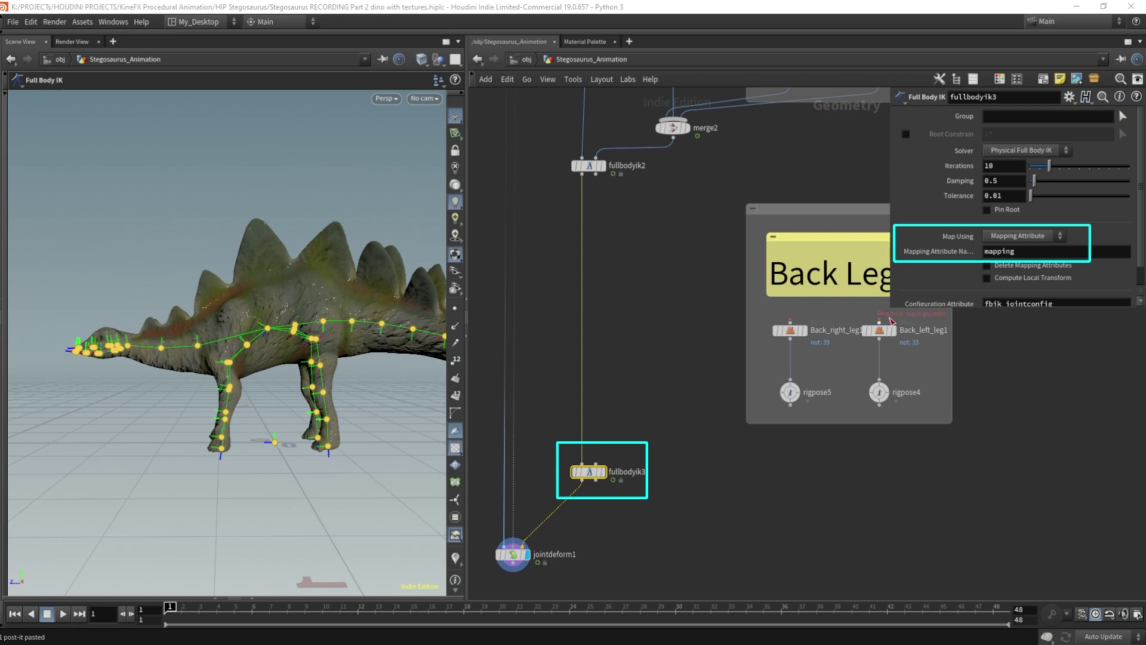
click(1010, 237)
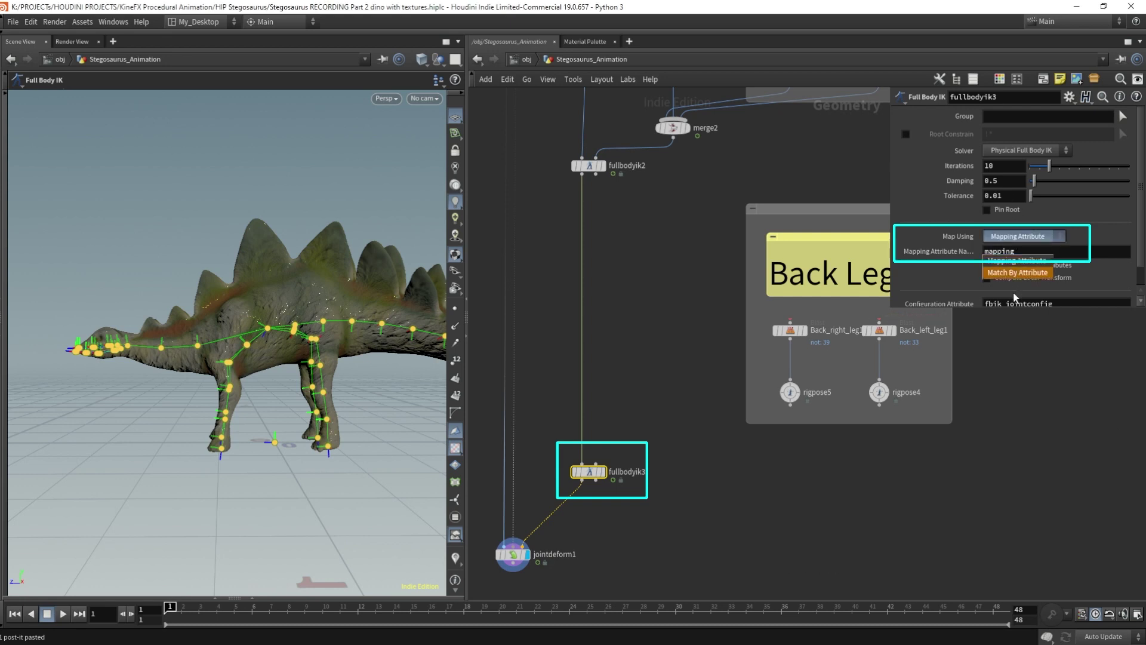
click(1026, 276)
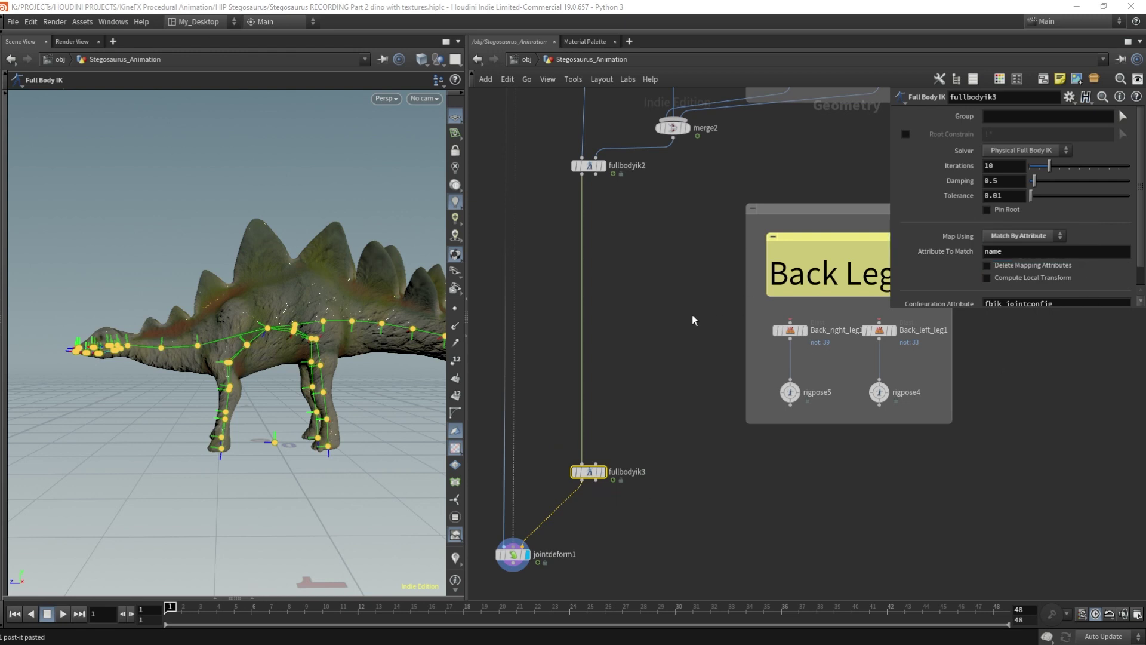
Feed fullbodyik2 into both Back_right_leg1 and Back_left_leg1
middle_drag(694, 321, 679, 343)
click(576, 205)
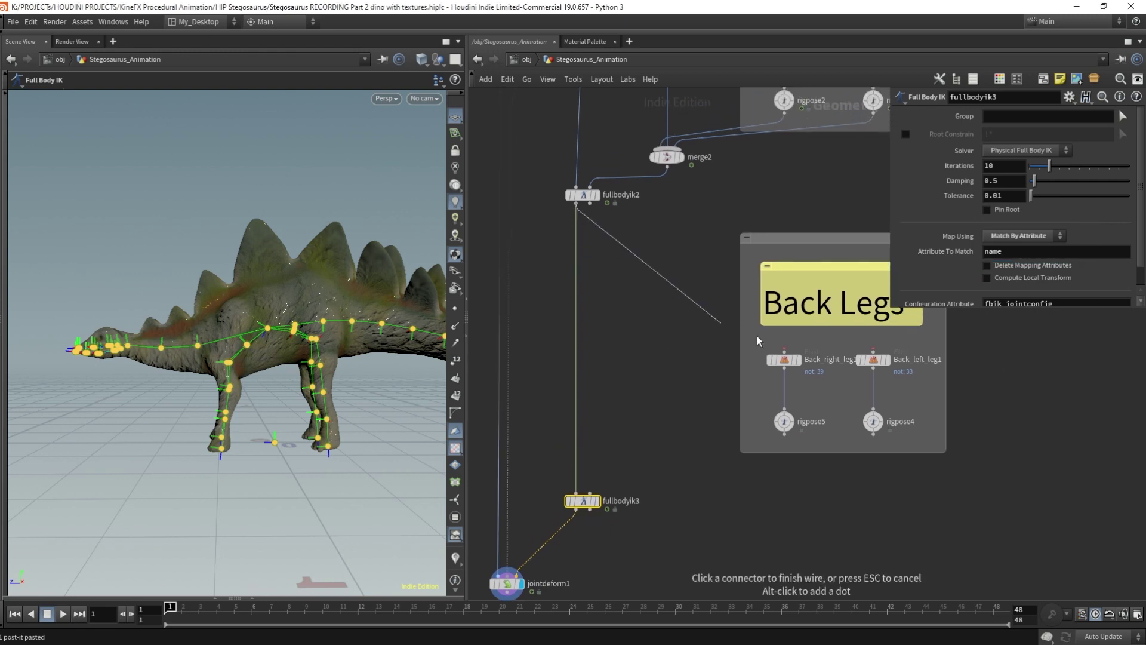
click(784, 350)
click(873, 350)
click(578, 207)
Merge rigpose5 and rigpose4 into merge3 and feed it to fullbodyik3's second input
drag(764, 444, 674, 463)
click(673, 473)
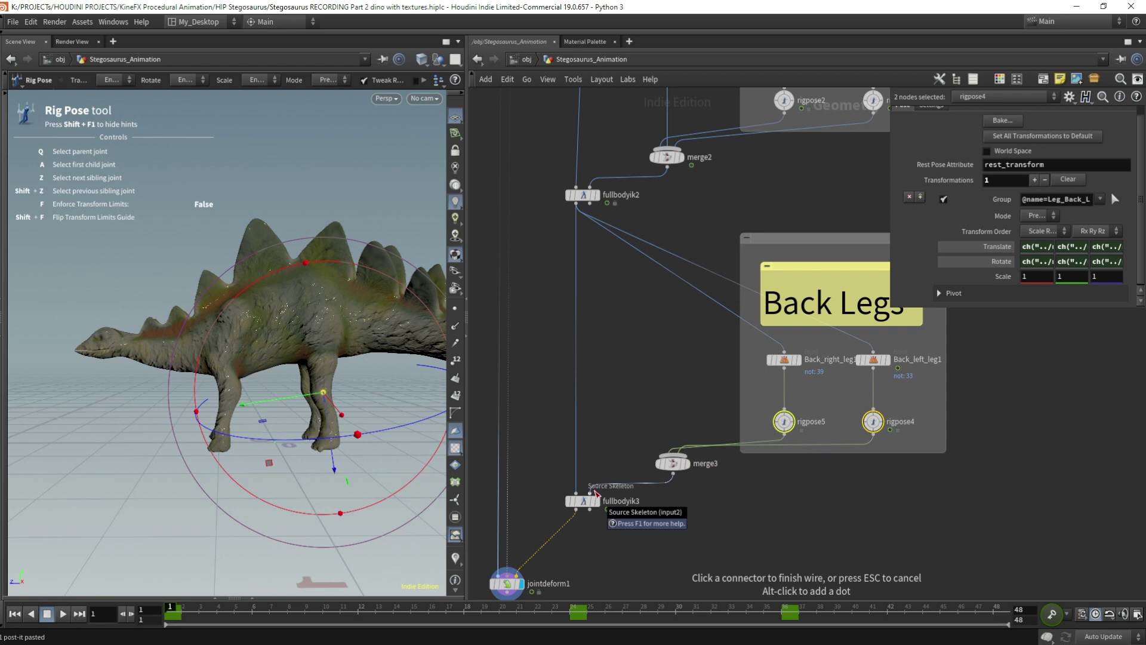
click(596, 493)
drag(673, 463, 666, 472)
alt+drag(582, 285, 583, 332)
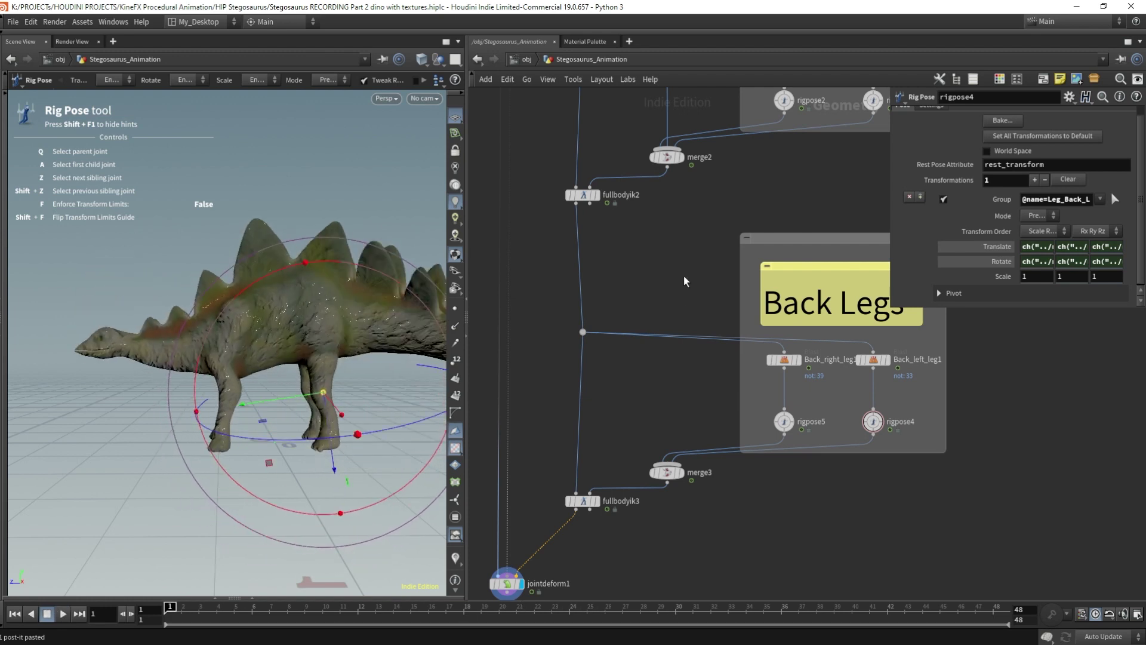
Review the Tail Wag, Front Legs and Back Legs boxes, then play the animation
scroll(684, 281, down, 5)
middle_drag(670, 345, 673, 409)
scroll(674, 409, down, 4)
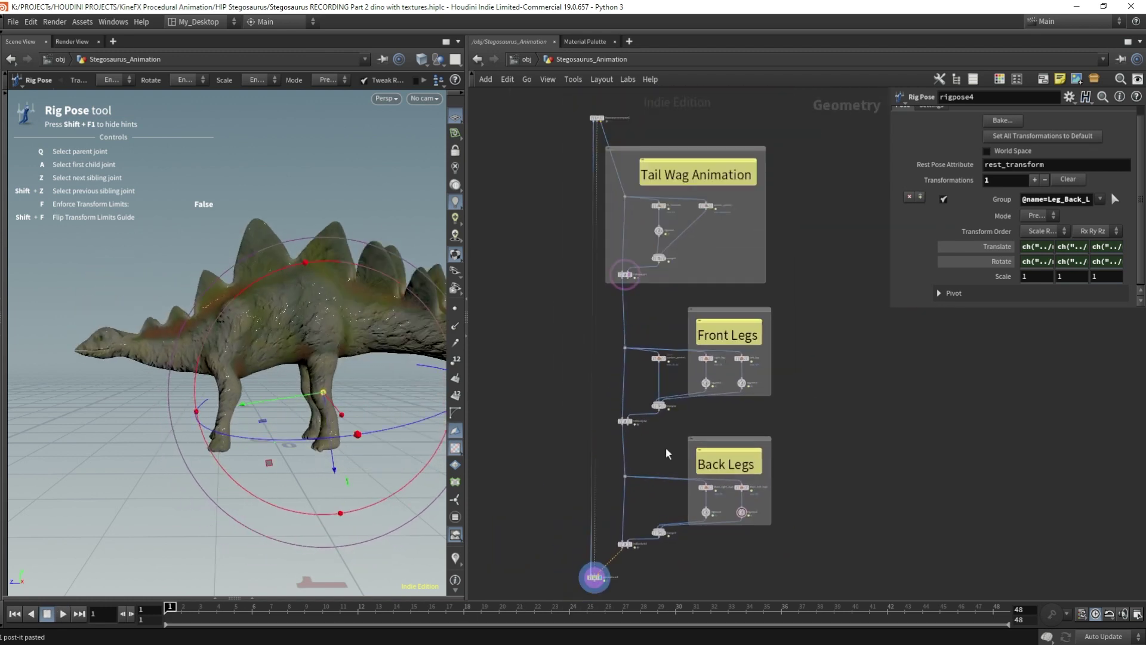
drag(541, 153, 801, 305)
drag(523, 295, 835, 425)
drag(549, 435, 861, 563)
scroll(679, 509, up, 2)
click(674, 505)
scroll(670, 501, up, 4)
middle_drag(670, 502, 675, 364)
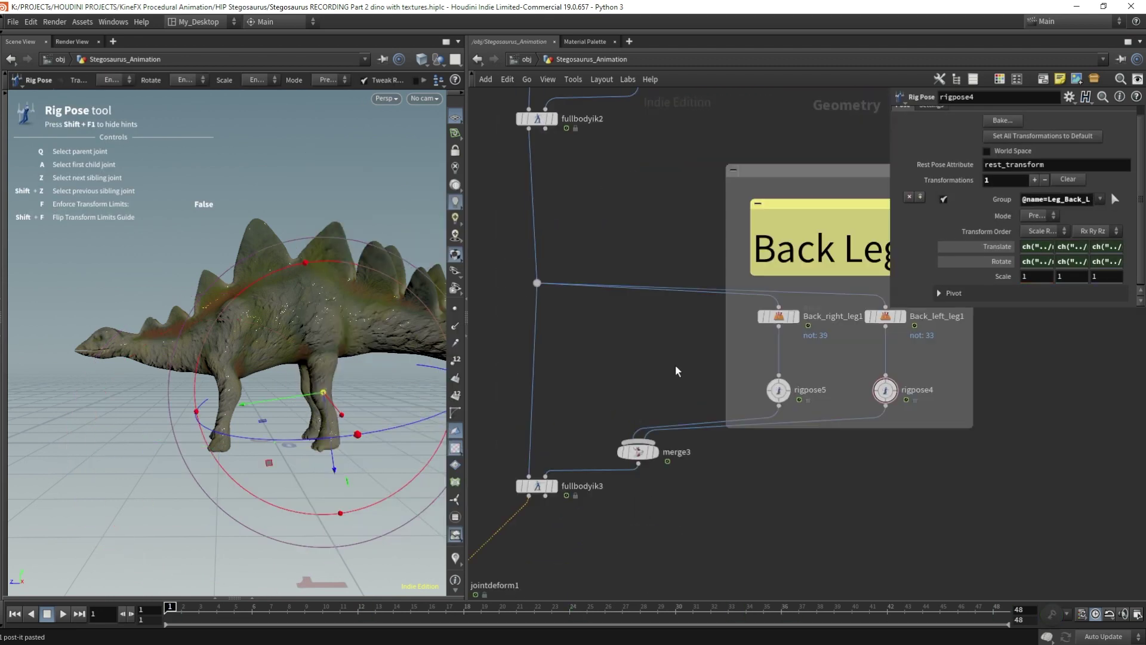
key(Up)
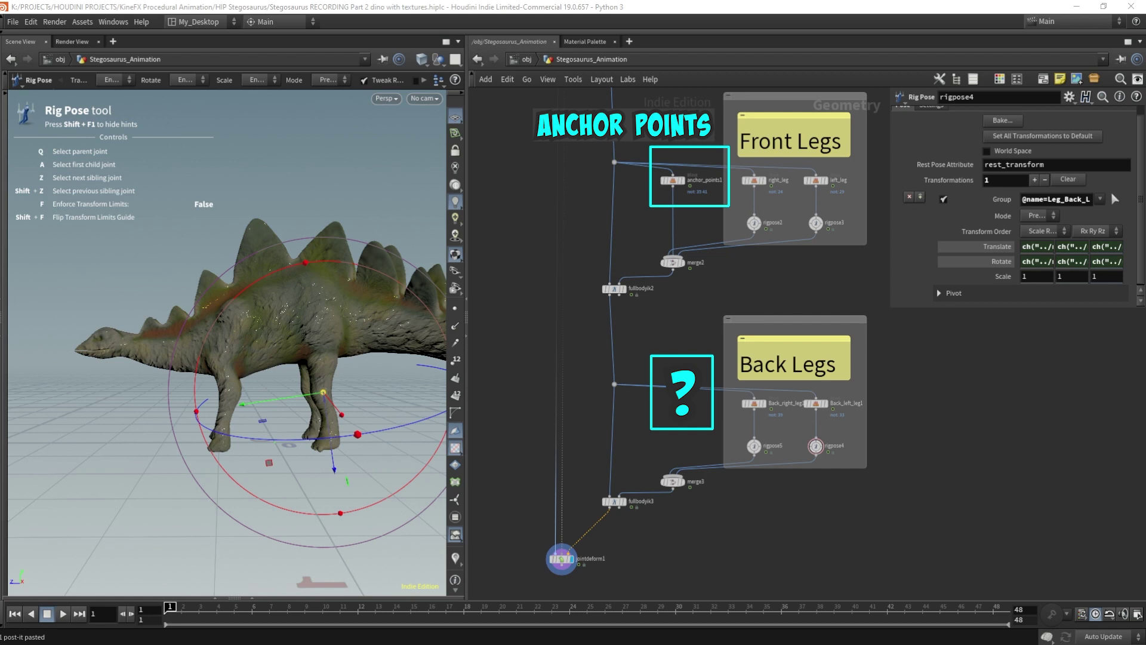
Paste anchor_points2 (points 35 41), wire the branch dot into it and it into merge3, then play
alt+drag(671, 182, 673, 418)
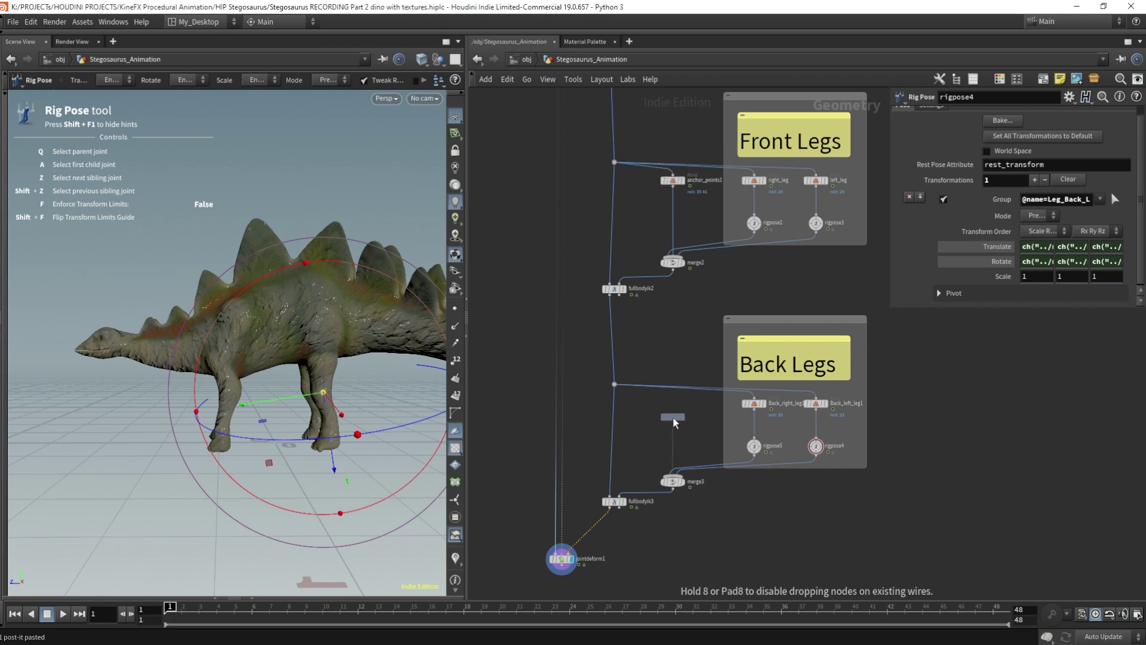
click(672, 417)
scroll(693, 403, up, 3)
click(657, 395)
click(557, 380)
click(658, 413)
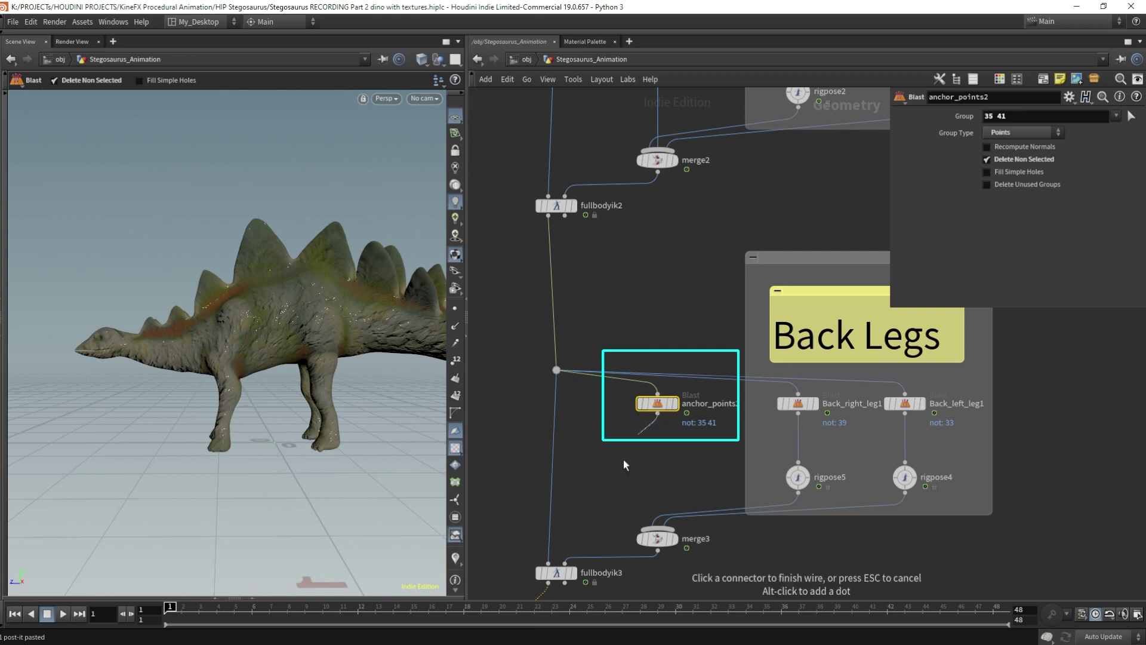
click(657, 546)
scroll(707, 312, down, 3)
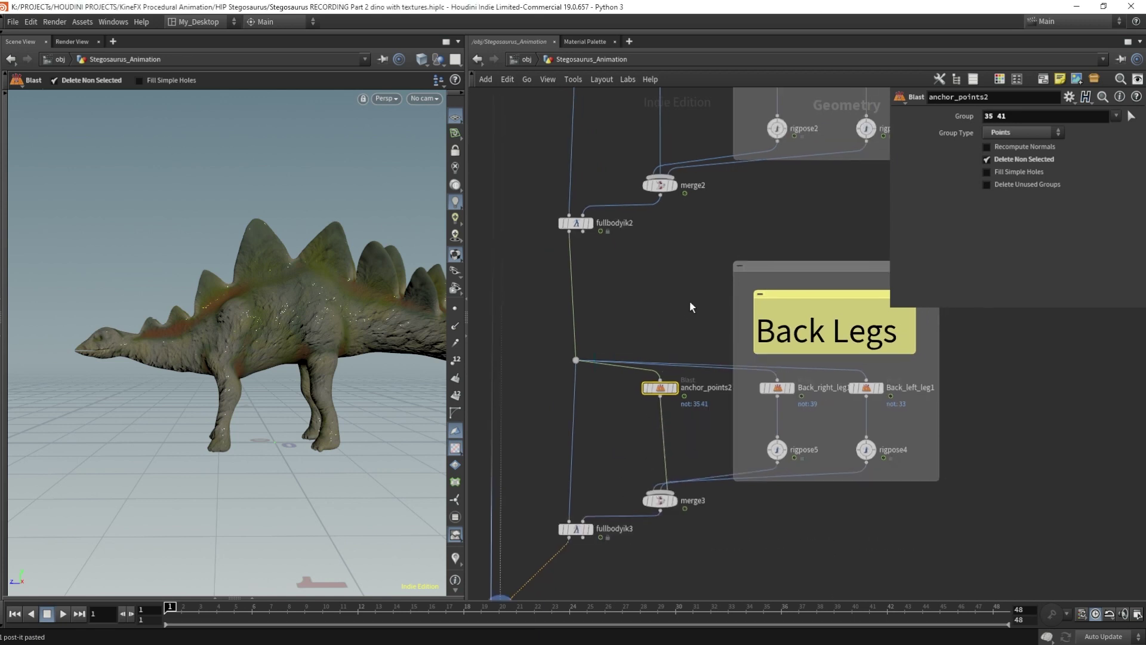
middle_drag(689, 301, 699, 288)
key(Up)
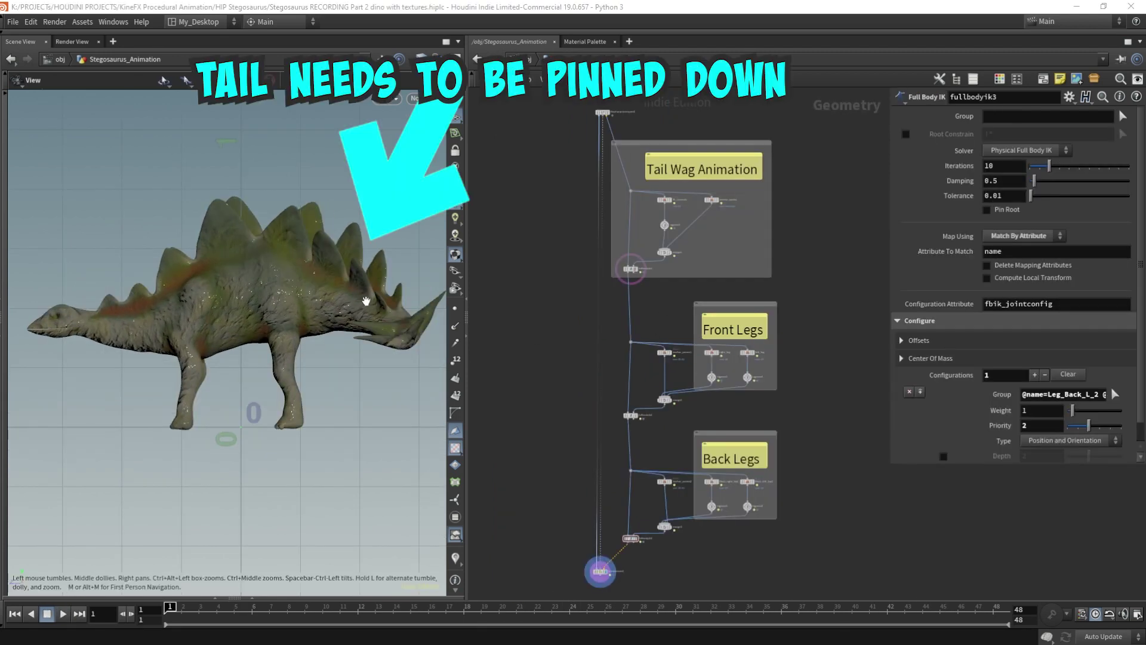
right_drag(339, 307, 249, 319)
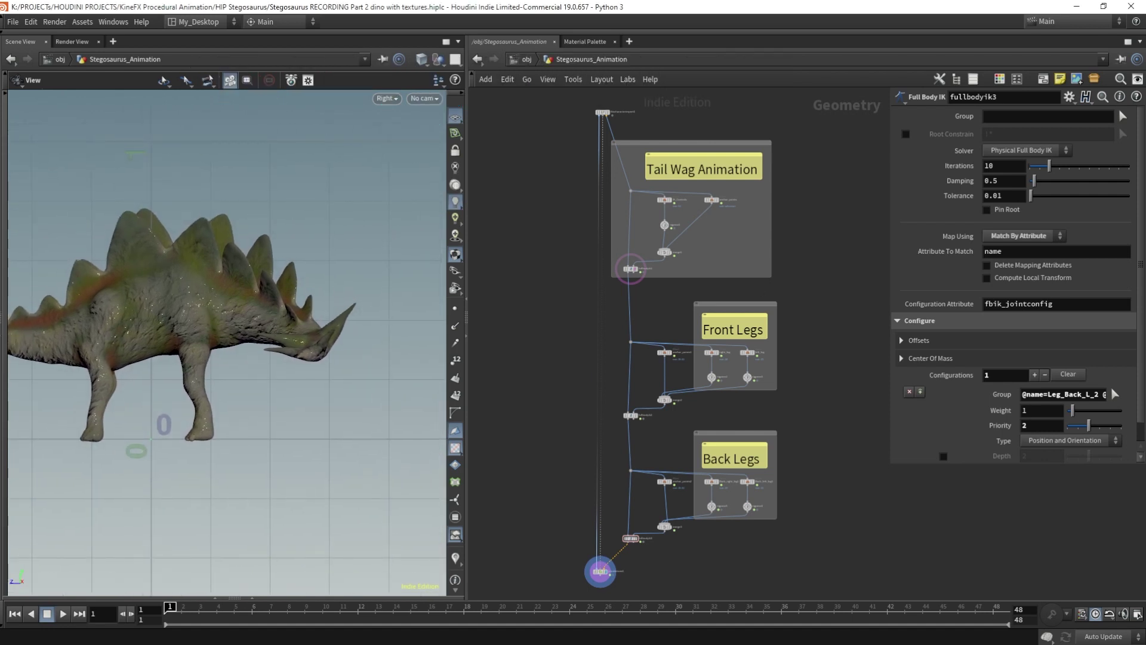
click(696, 52)
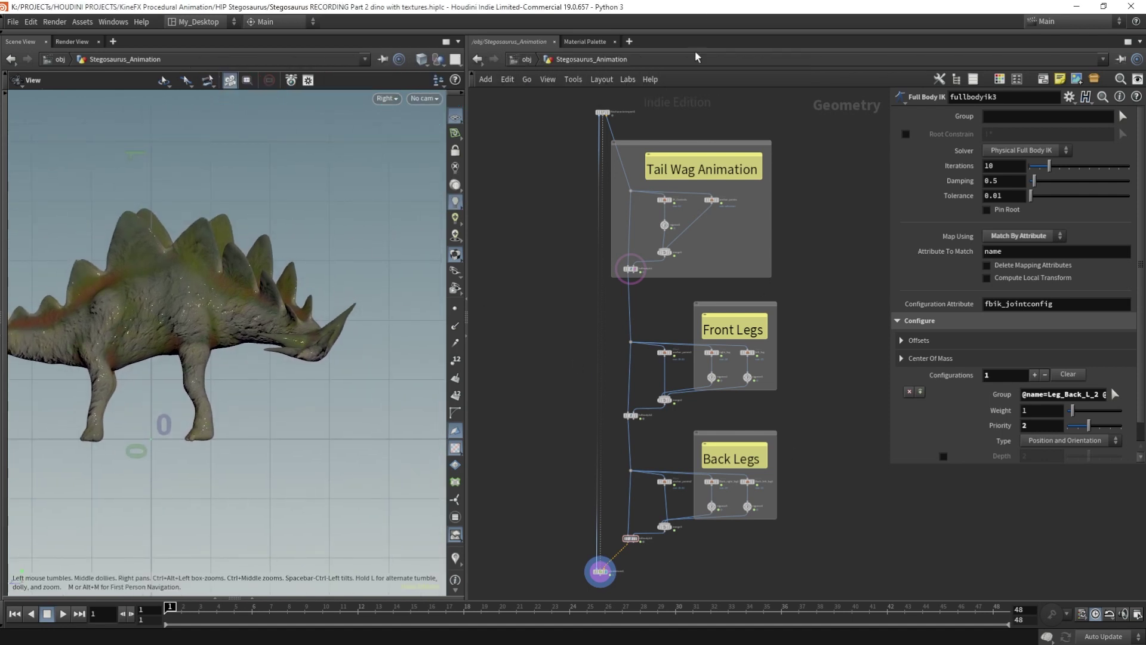
key(Up)
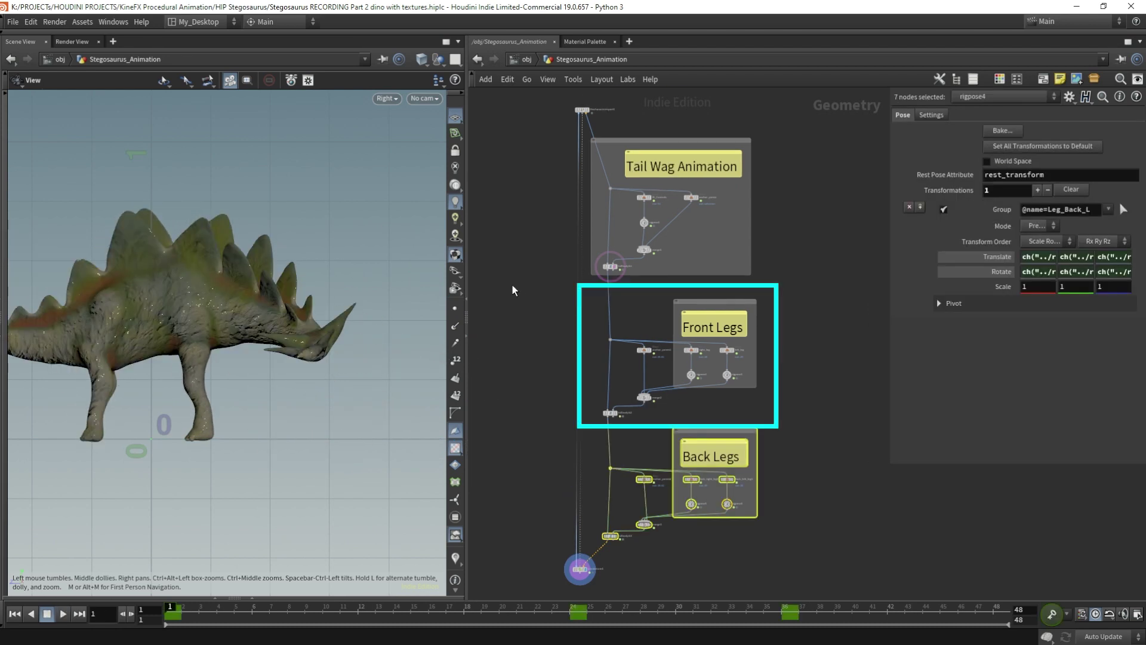
drag(512, 285, 797, 416)
drag(518, 295, 802, 421)
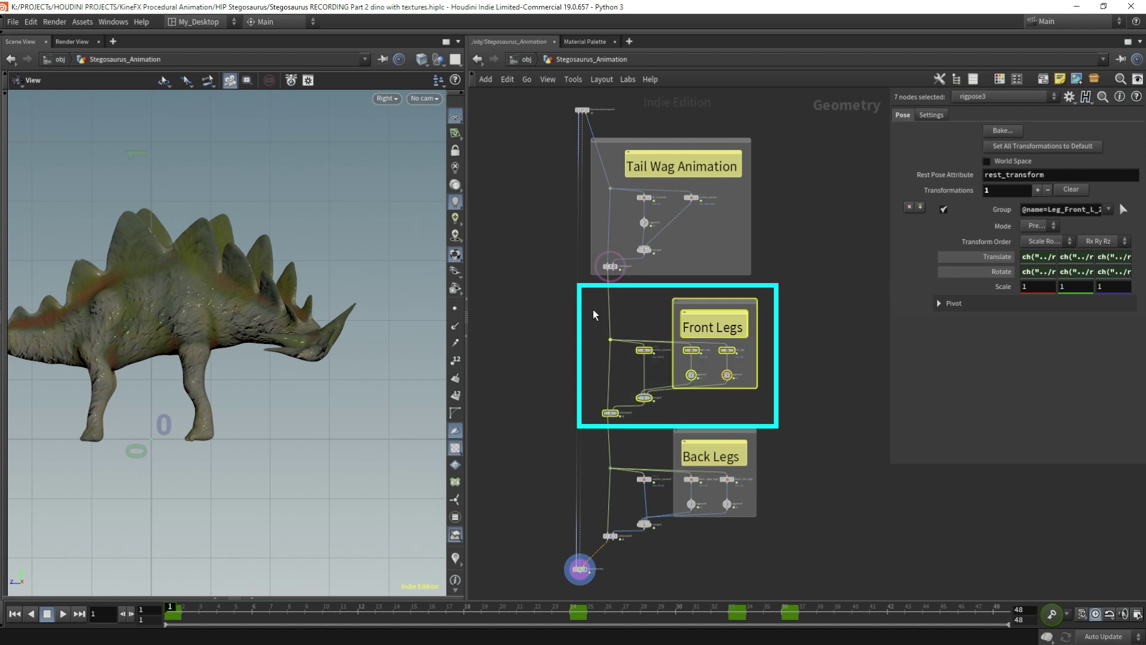
drag(492, 278, 780, 120)
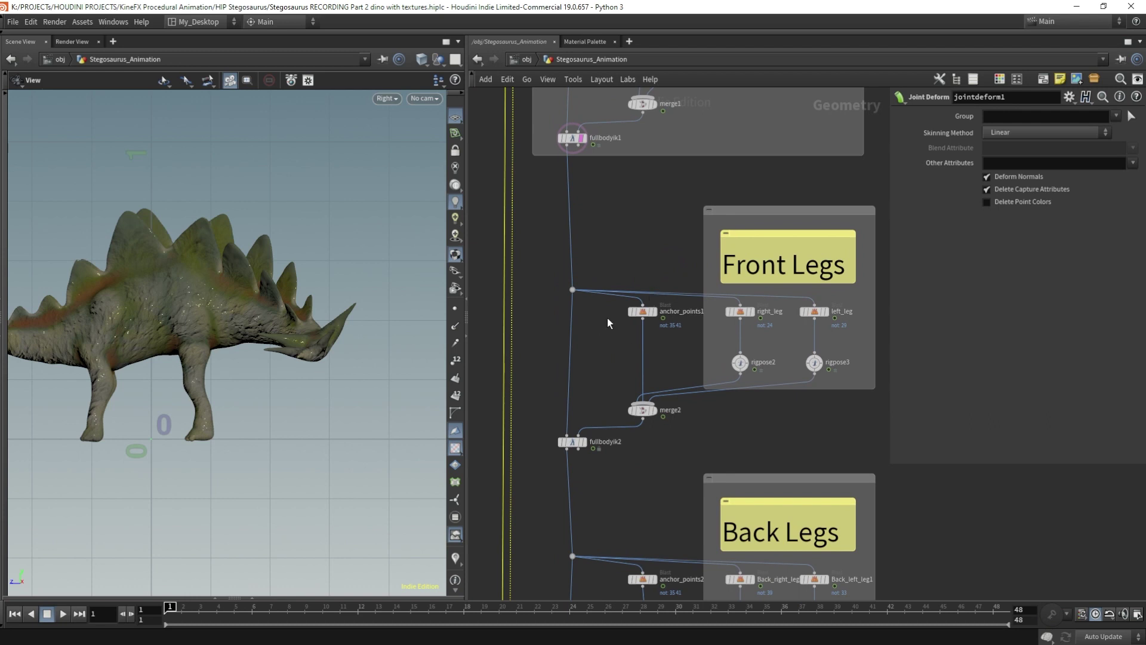
Inspect anchor_points1's parameters and select the Front Legs and Back Legs nodes
click(642, 311)
scroll(657, 294, down, 4)
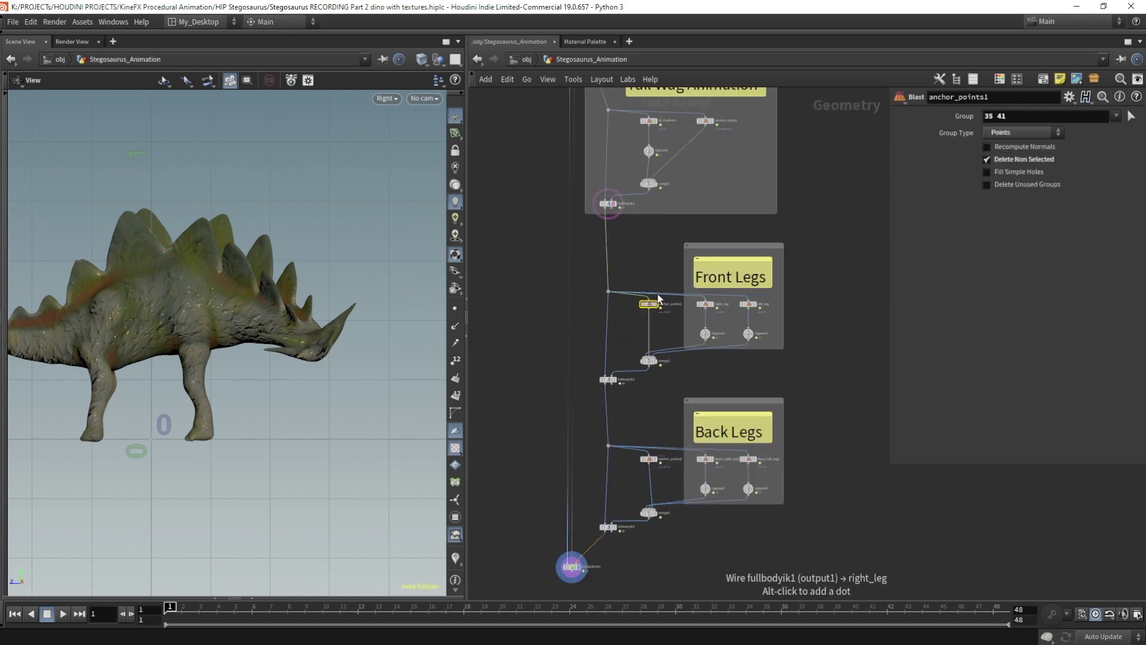
scroll(664, 281, down, 1)
drag(533, 281, 826, 410)
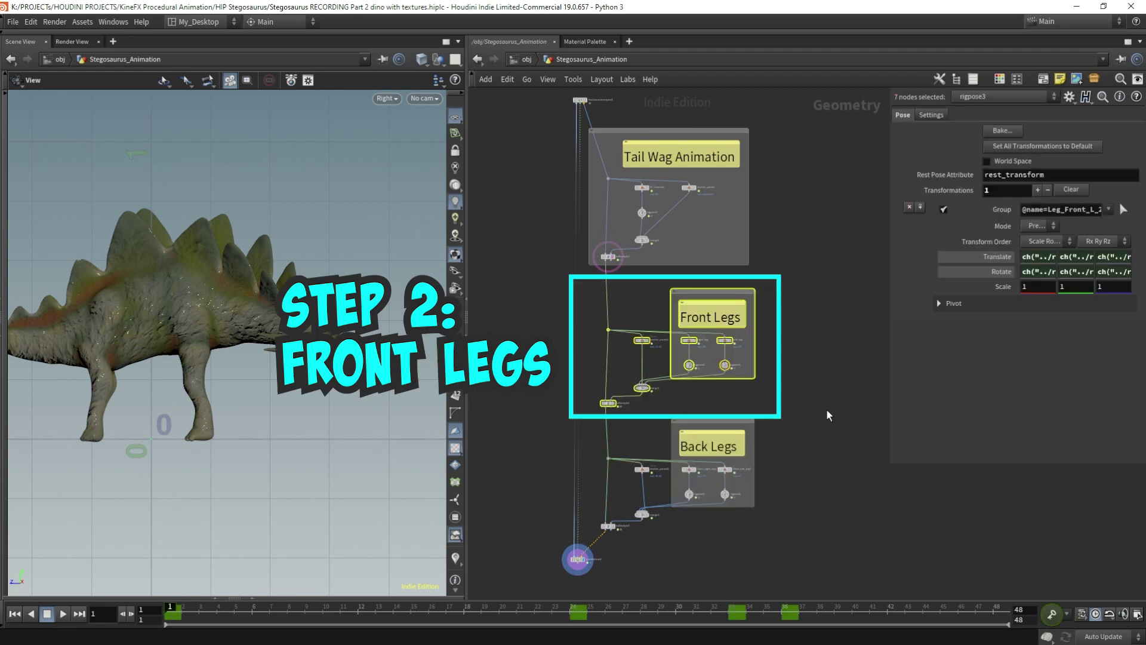
drag(499, 281, 780, 409)
drag(506, 416, 814, 544)
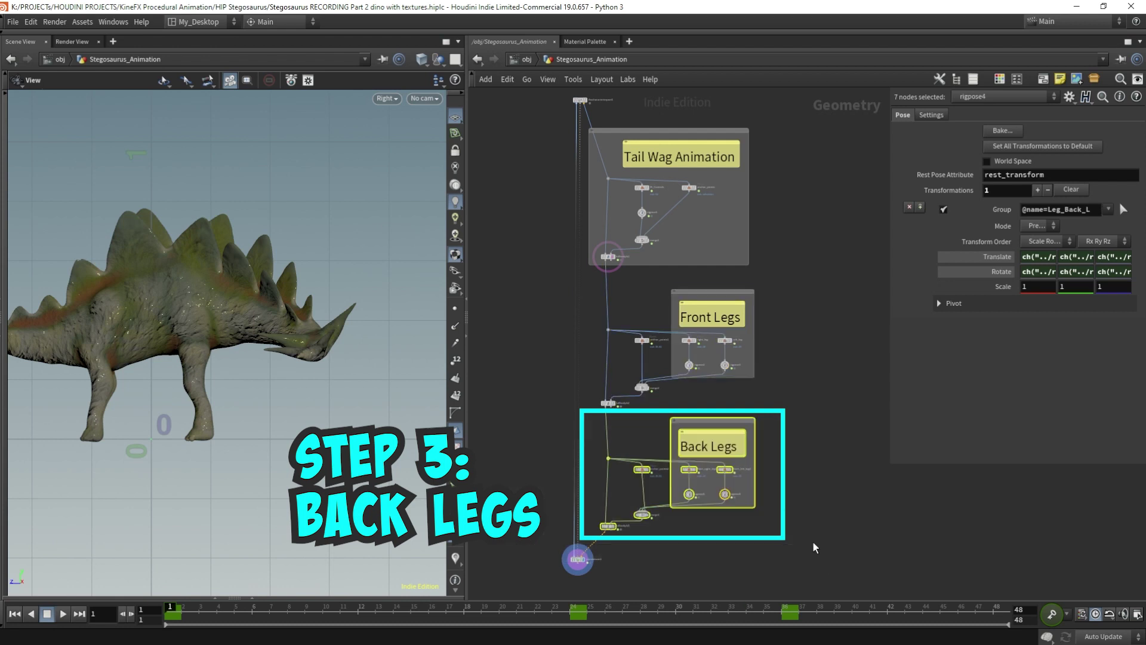
drag(535, 284, 807, 410)
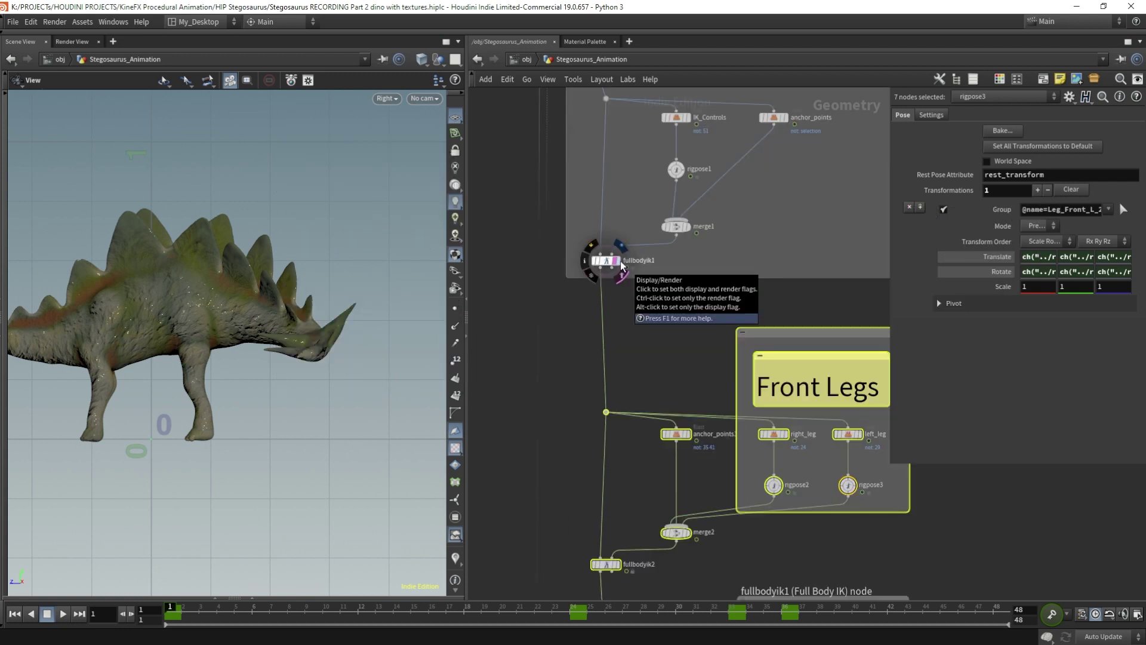
scroll(616, 261, down, 3)
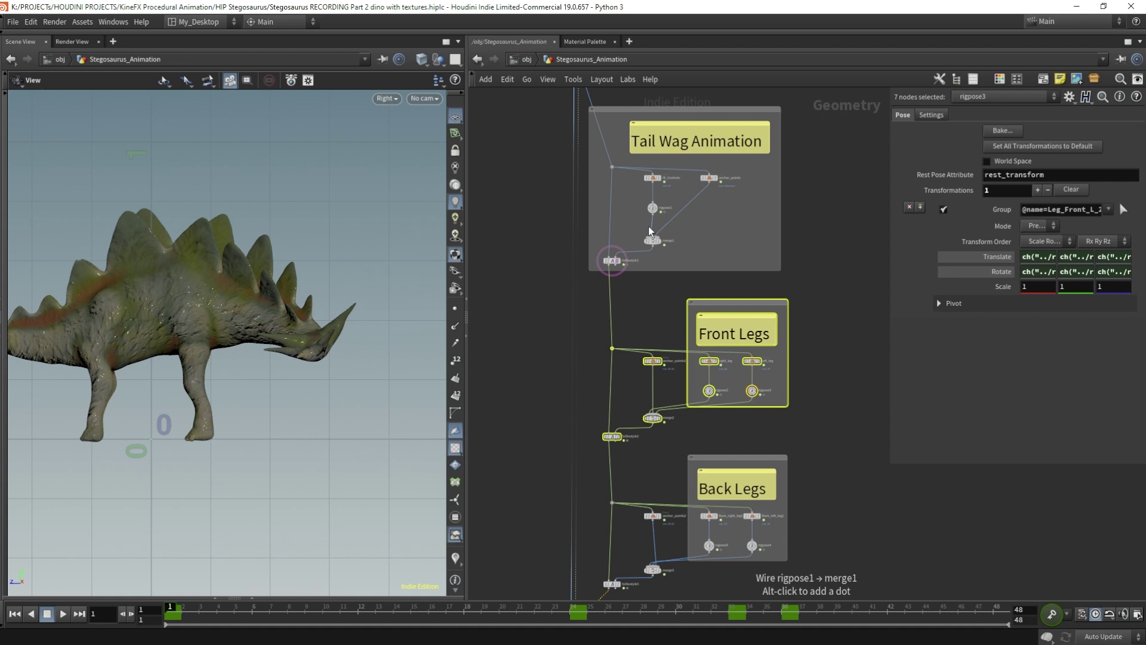
Display fullbodyik2 and wire it into jointdeform1's Animated Pose input
click(617, 436)
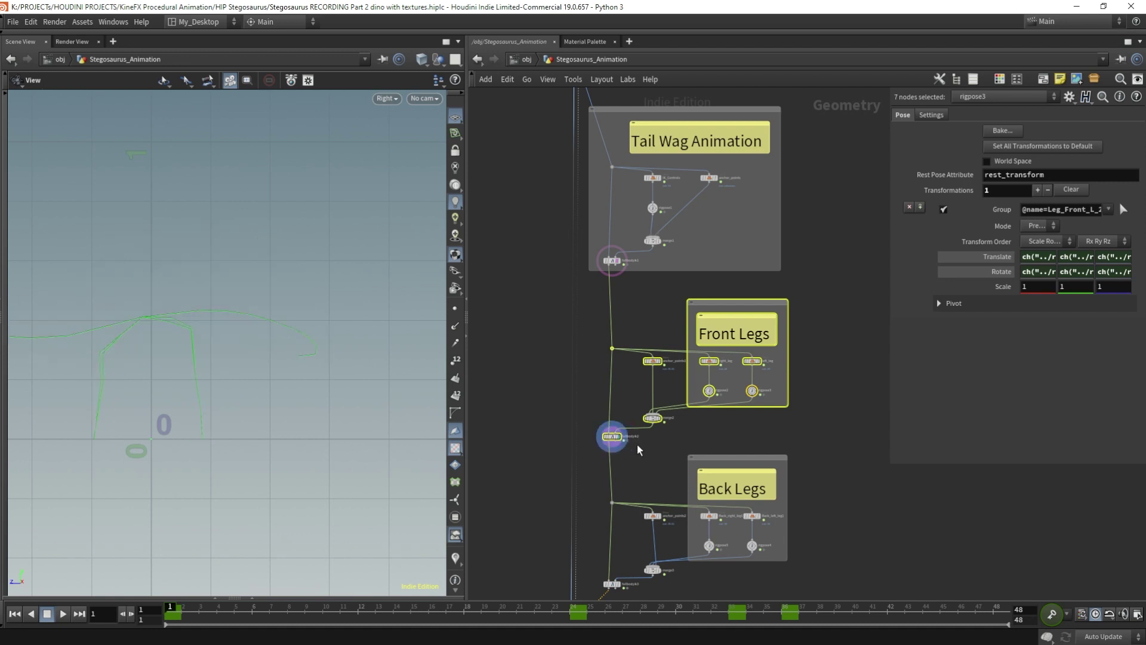
drag(600, 452, 600, 452)
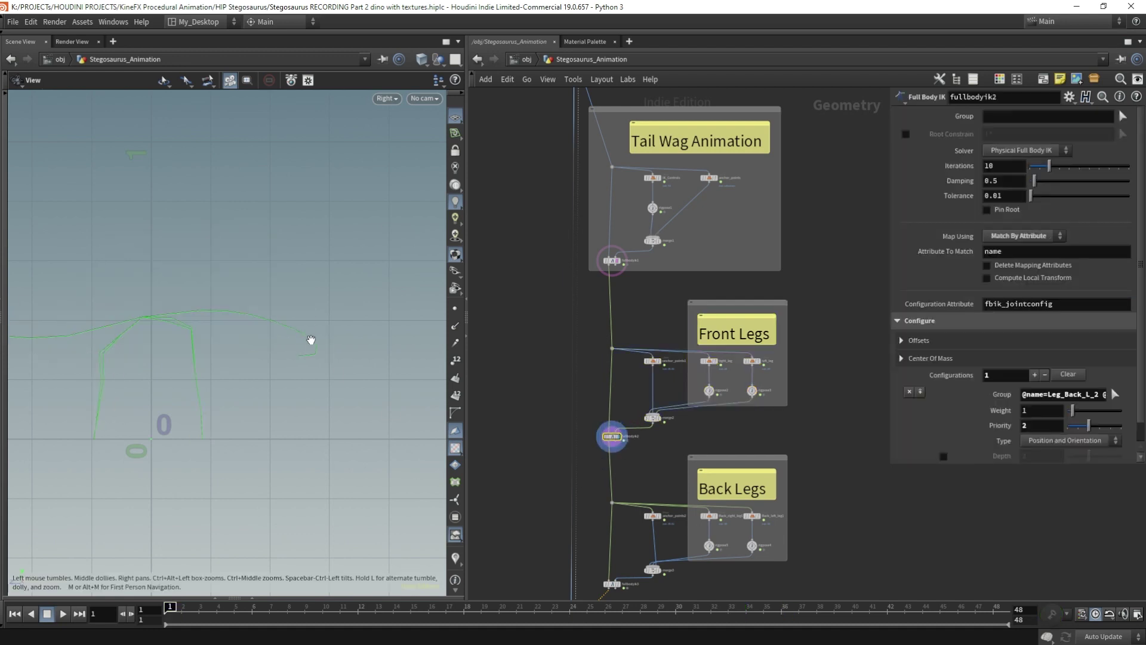
drag(311, 344, 343, 316)
scroll(612, 442, down, 2)
click(612, 442)
middle_drag(640, 461, 641, 433)
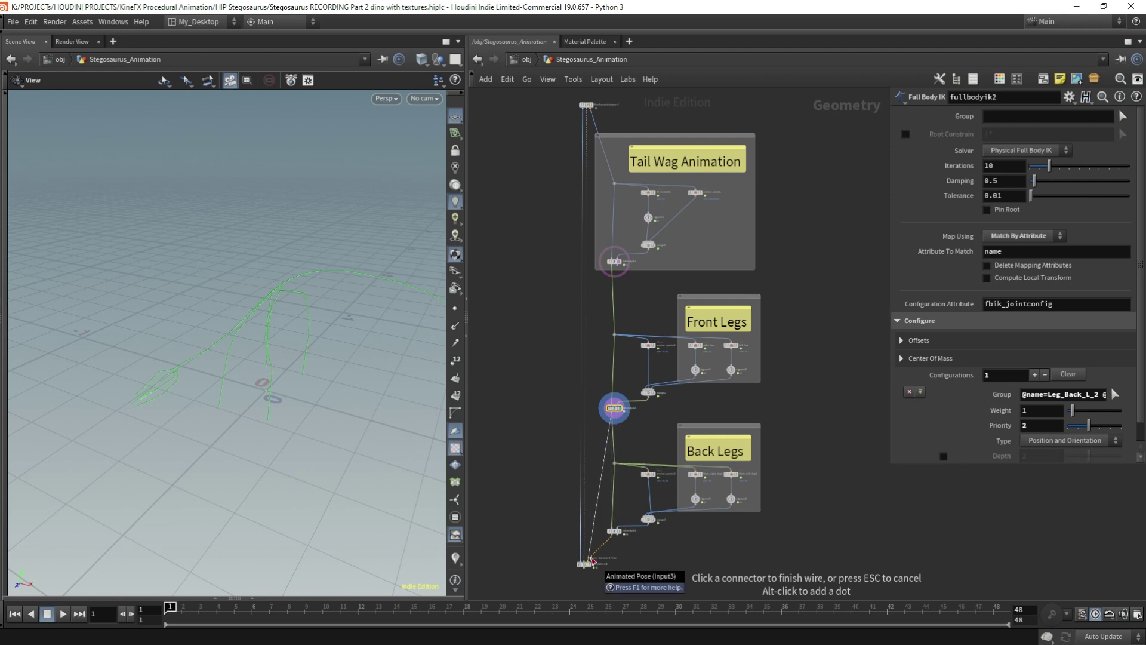
click(591, 559)
Move the Back Legs box to the right and set the display flag back on jointdeform1
drag(829, 572, 603, 426)
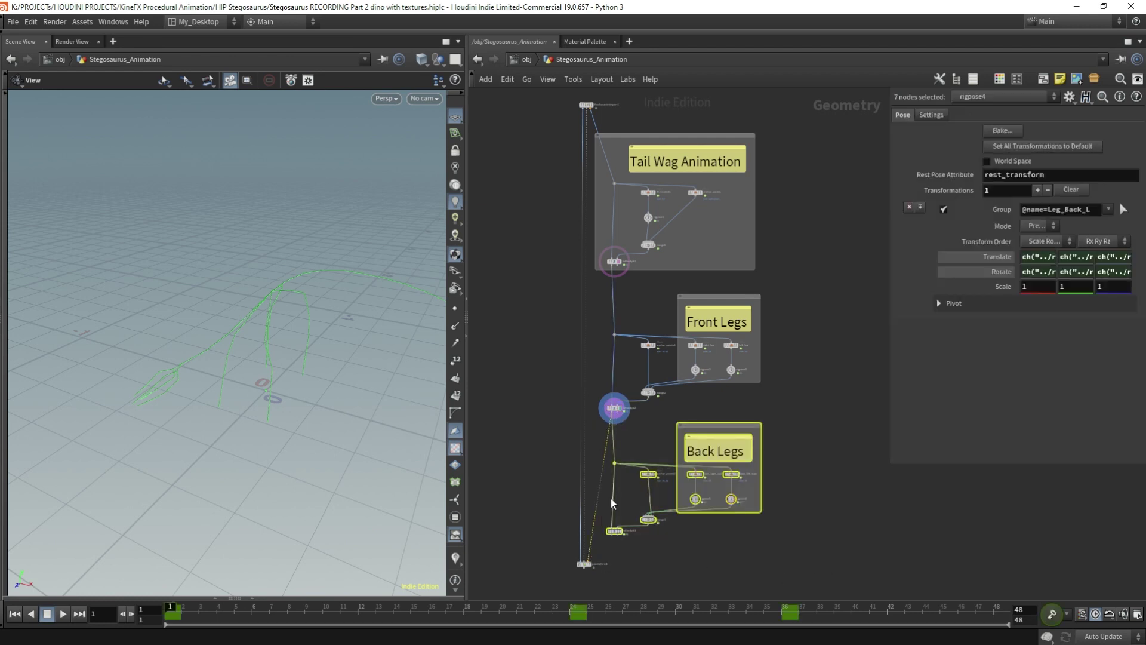
mouse_move(691, 430)
mouse_down()
mouse_move(831, 435)
mouse_move(690, 432)
mouse_up()
scroll(610, 364, up, 5)
middle_drag(727, 298, 633, 309)
scroll(646, 519, down, 5)
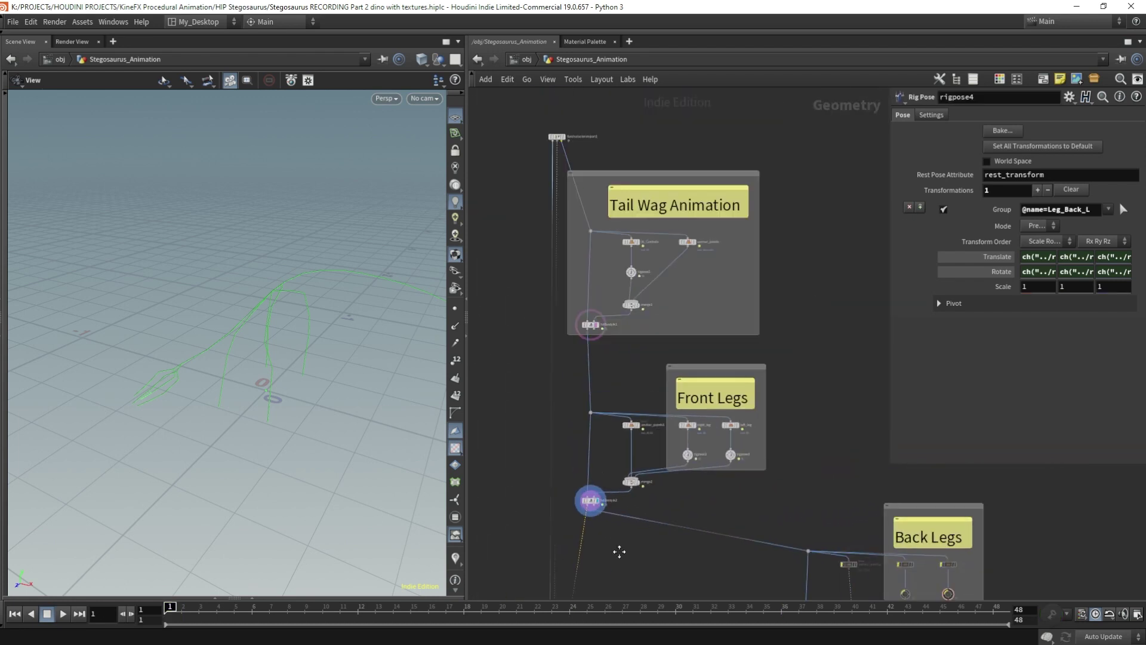
middle_drag(614, 564, 632, 348)
click(581, 472)
Try adding a spine point to anchor_points1's group, then undo it back to 35 41
middle_drag(625, 426, 590, 564)
scroll(734, 250, up, 4)
middle_drag(547, 312, 646, 296)
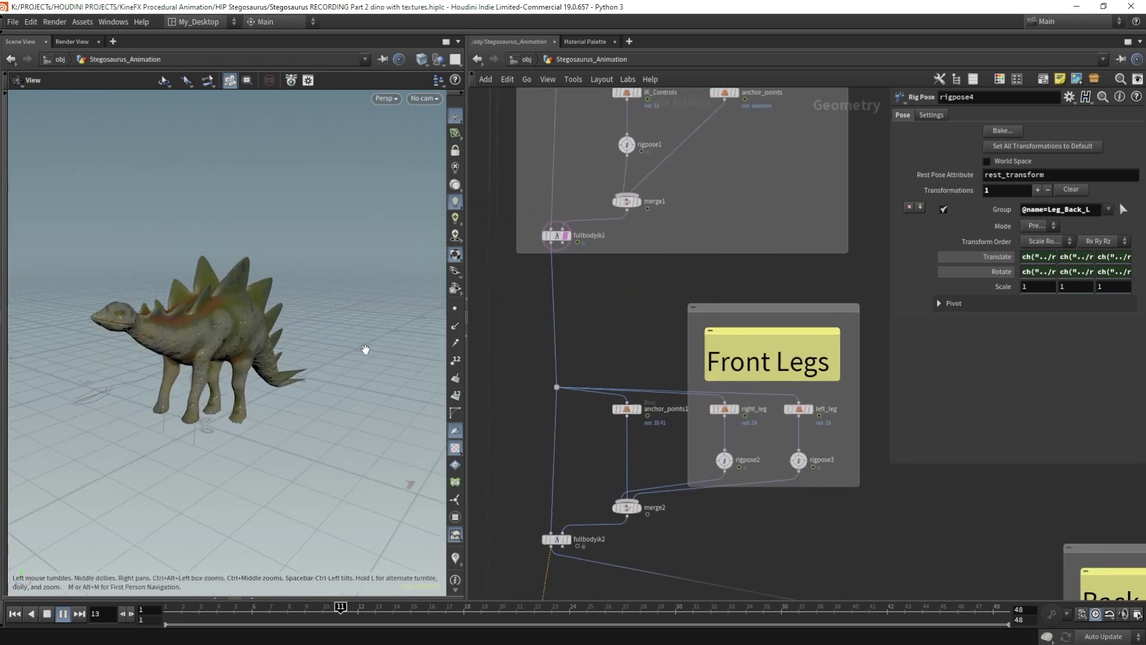
drag(597, 430, 674, 394)
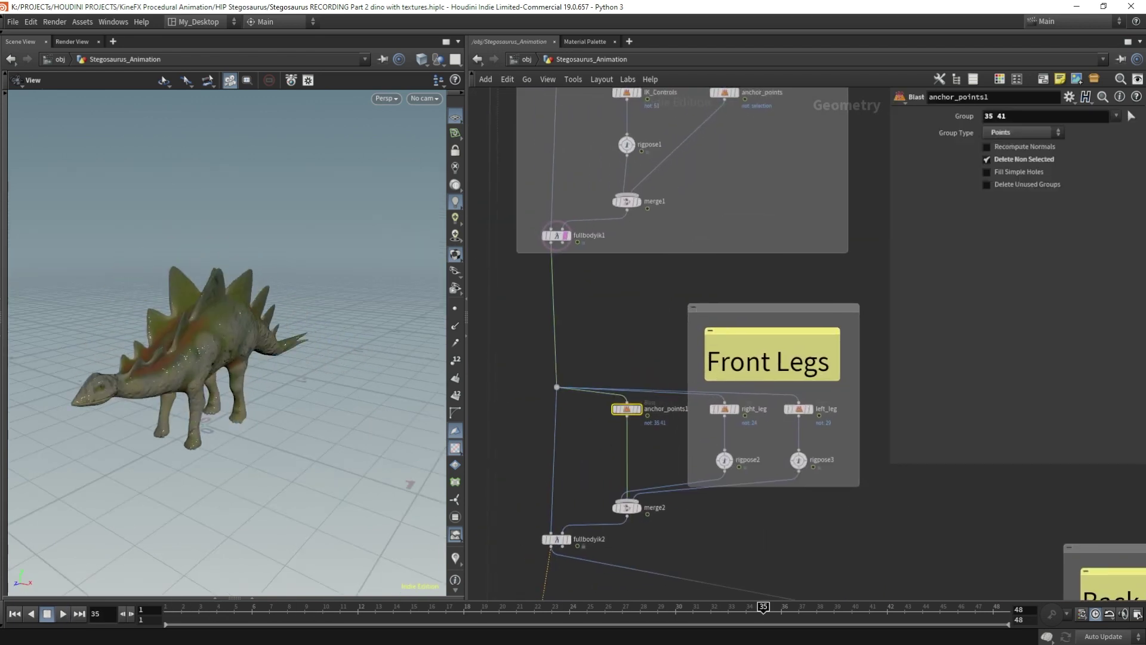
click(1131, 116)
alt+drag(307, 343, 249, 325)
mouse_move(250, 325)
alt+right_down()
mouse_move(289, 336)
mouse_move(269, 329)
alt+right_up()
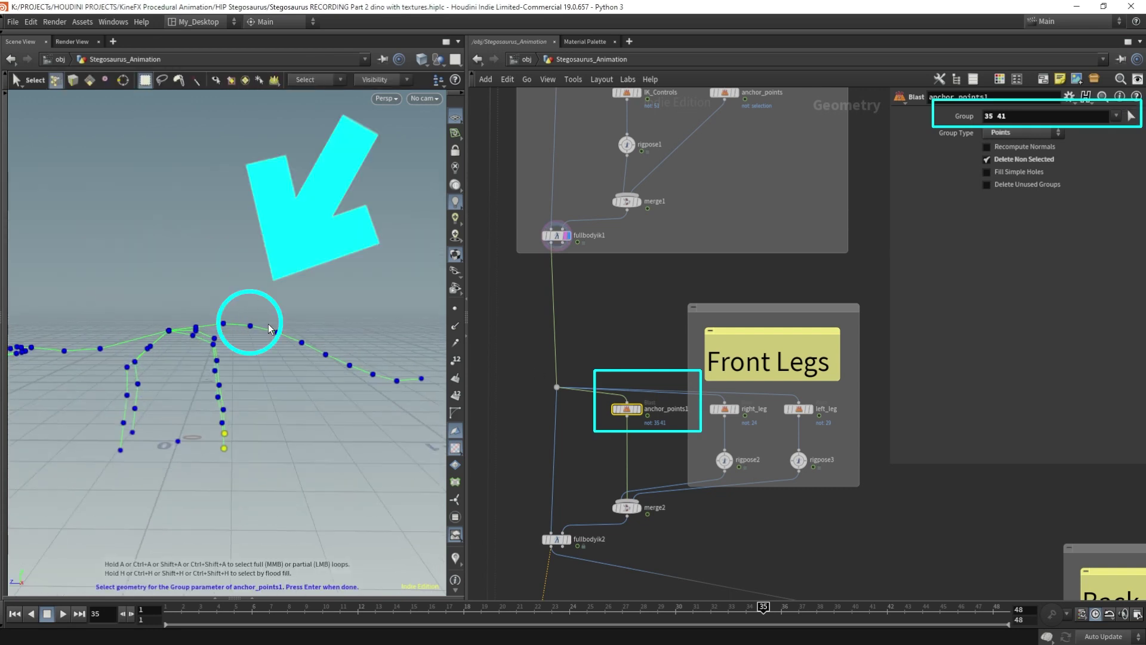
click(251, 326)
key(Return)
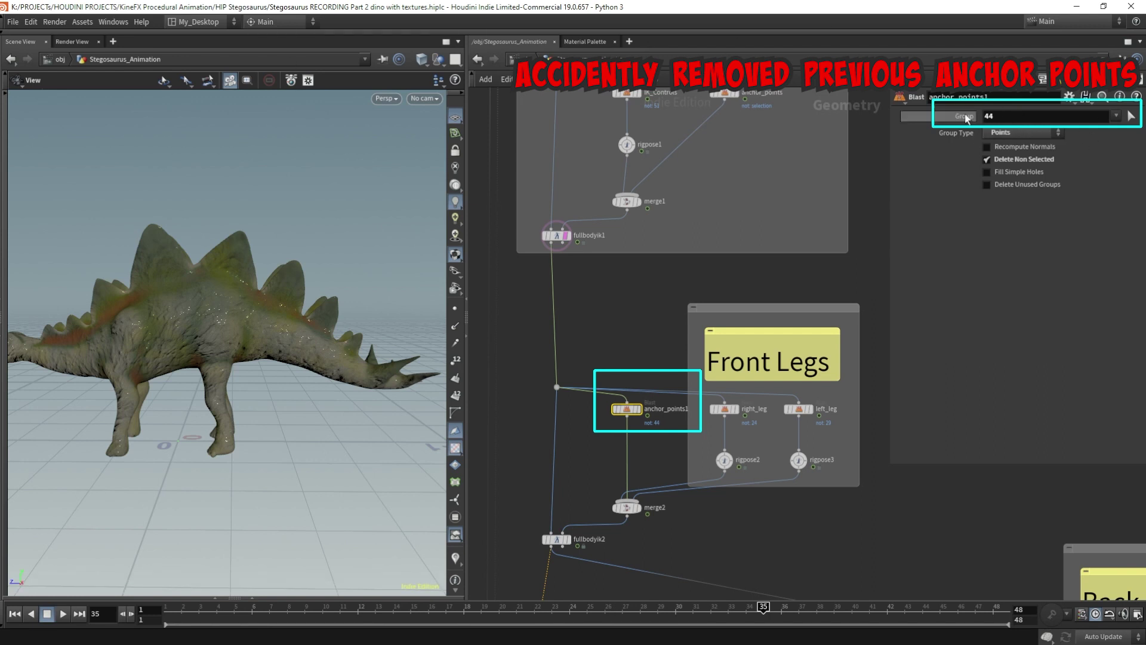
click(31, 22)
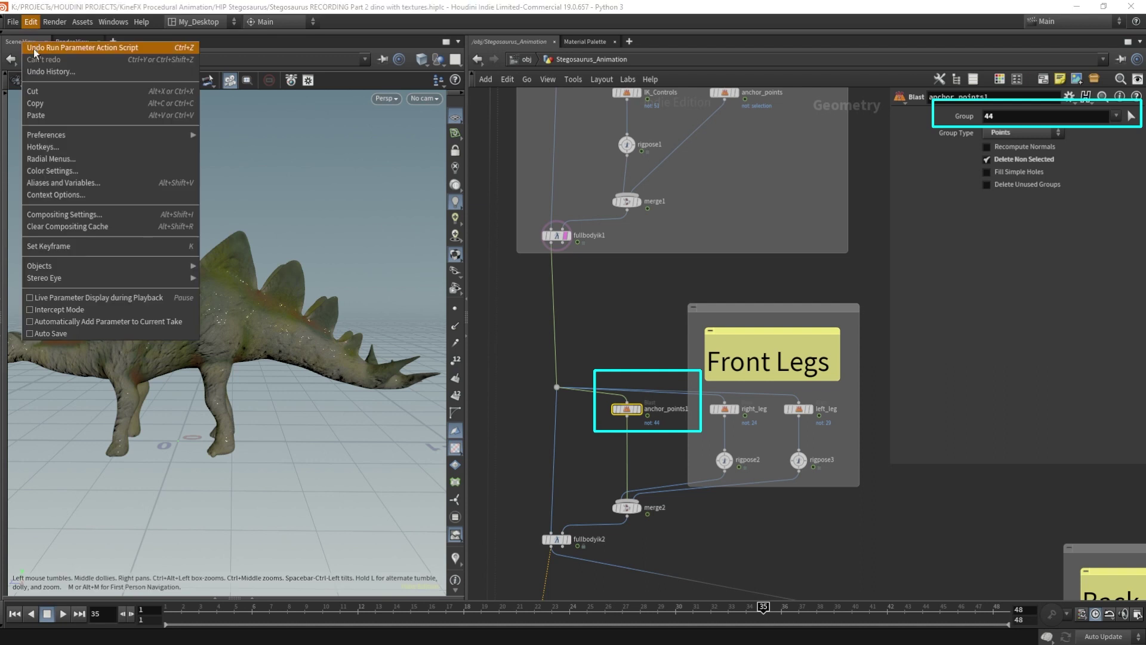
click(34, 48)
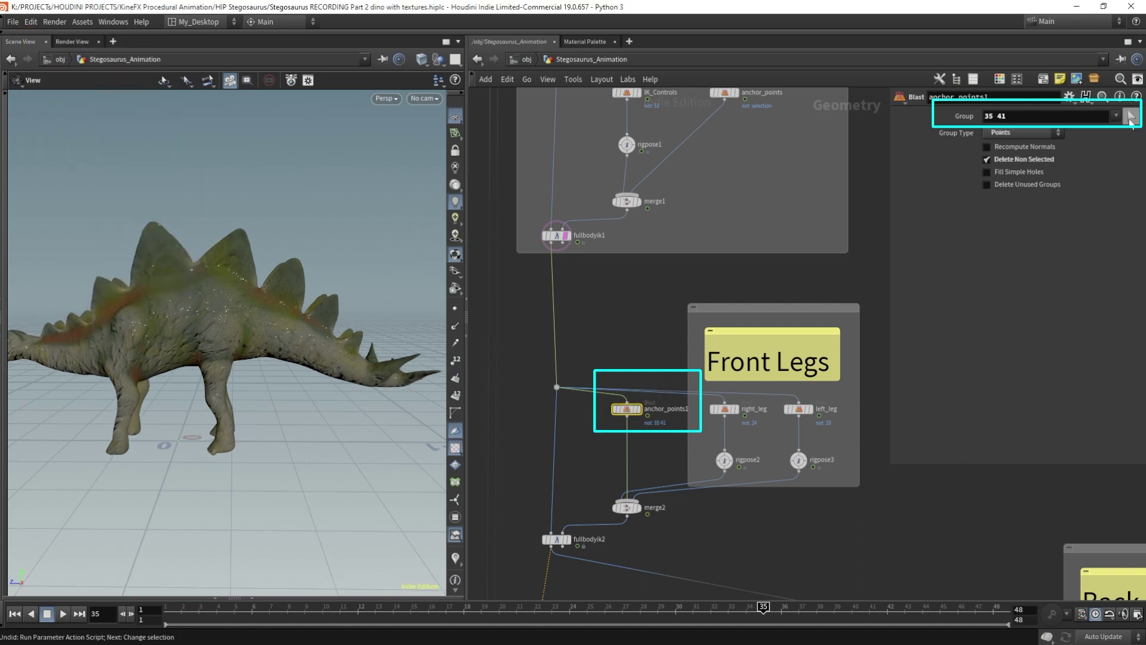
Add point 44 to anchor_points1's group so it reads 35 41 44, then select the Back Legs nodes
click(1130, 118)
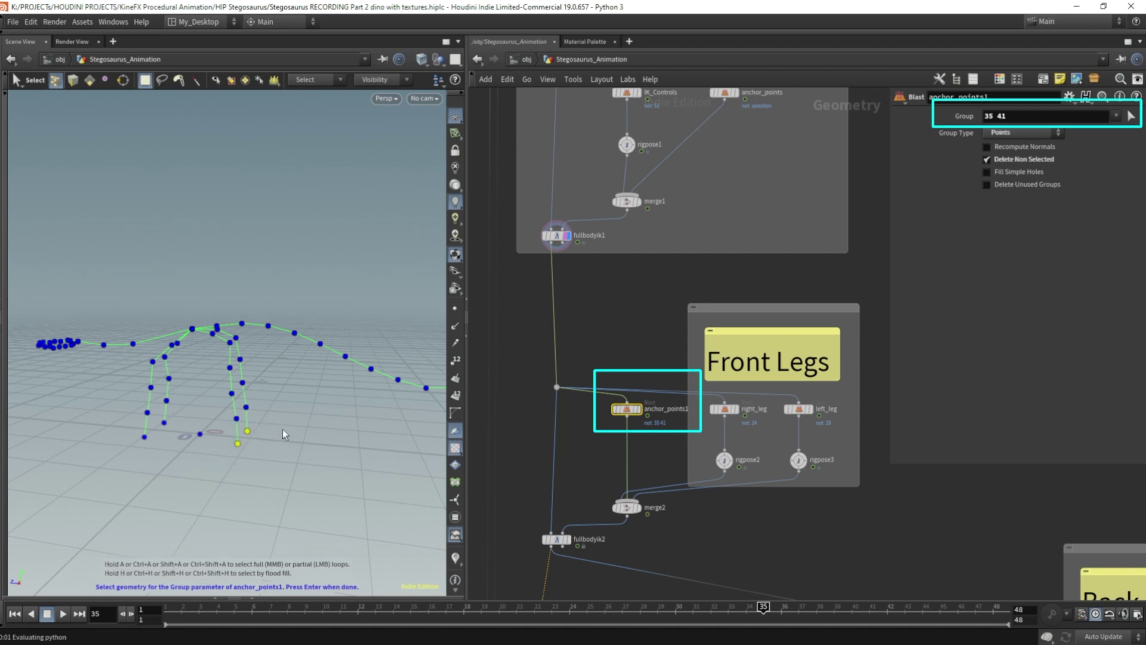
alt+drag(285, 428, 259, 396)
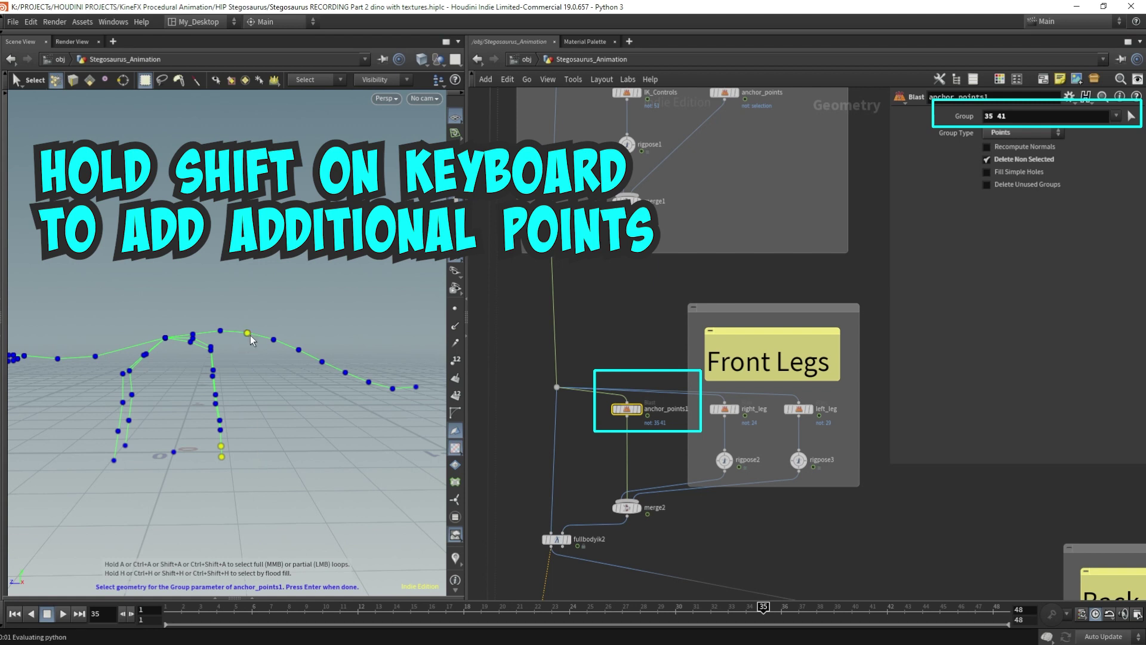
key(Return)
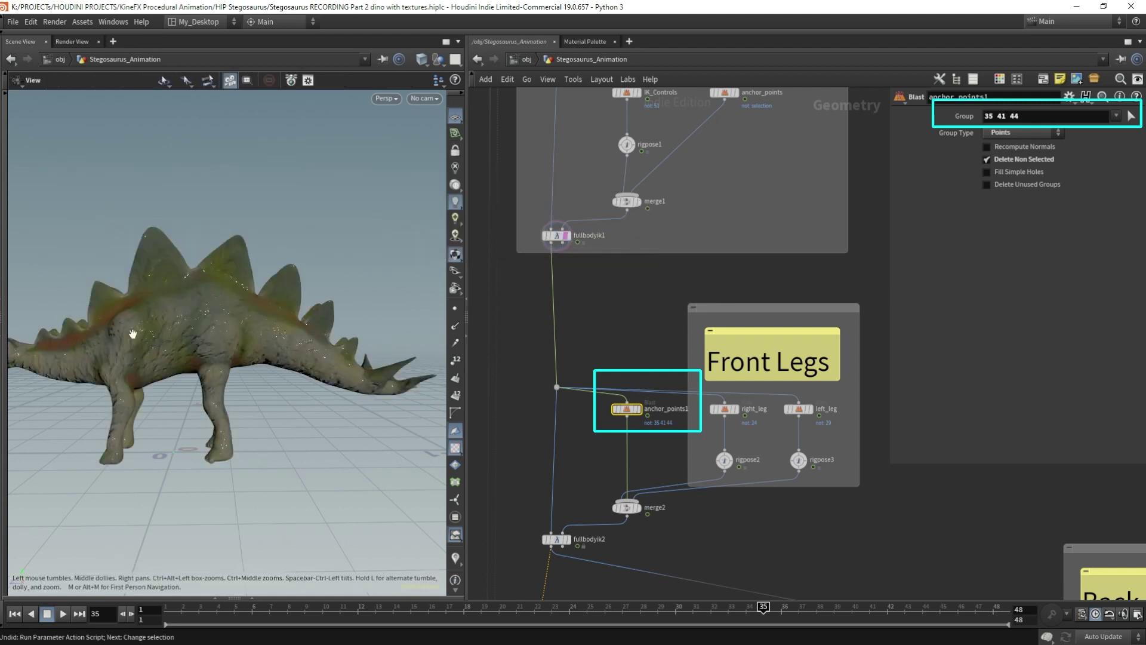
scroll(611, 478, down, 3)
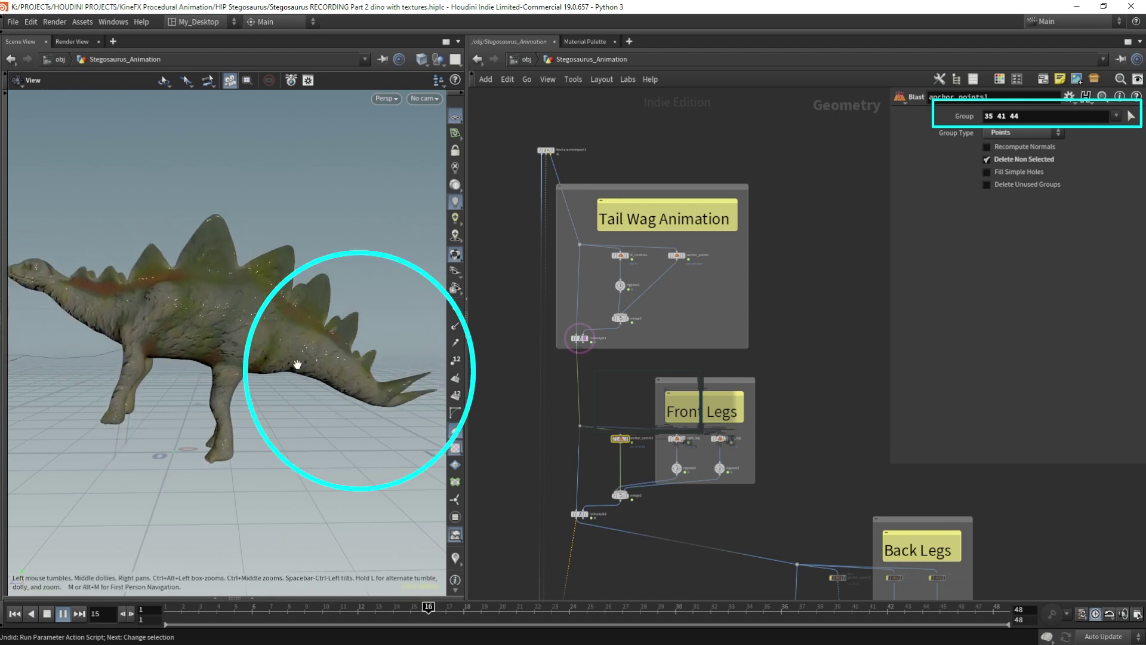
drag(378, 401, 318, 312)
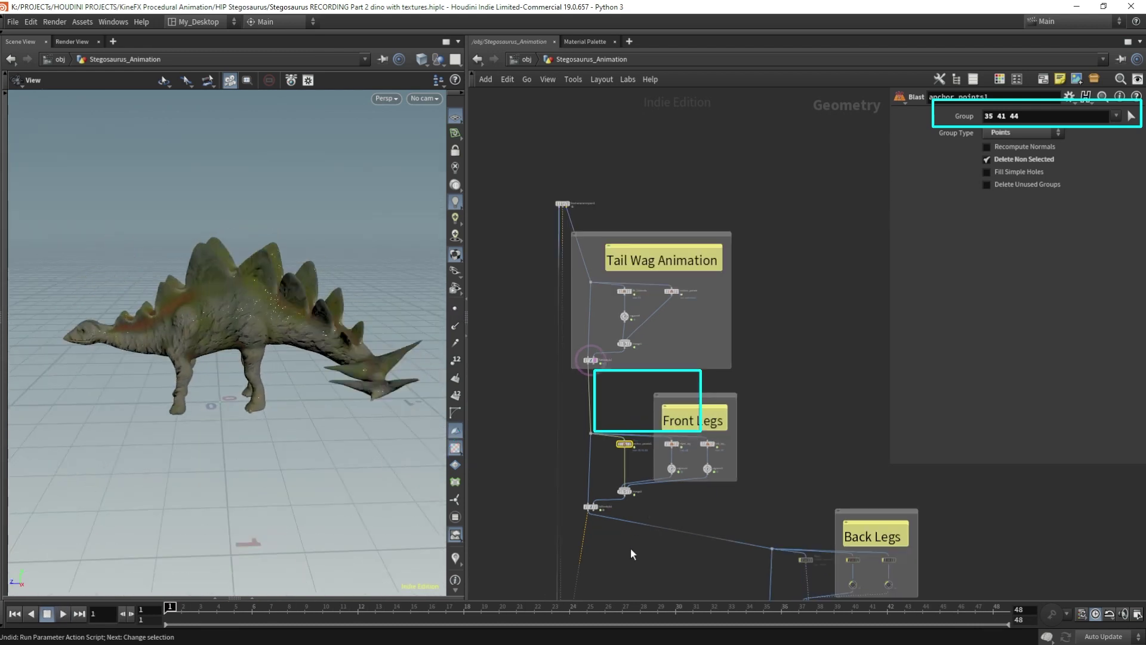
middle_drag(733, 511, 733, 395)
Undo the Back Legs move and play the animation, stopping at frame 35
key(ctrl+z)
scroll(621, 506, up, 5)
drag(823, 535, 543, 385)
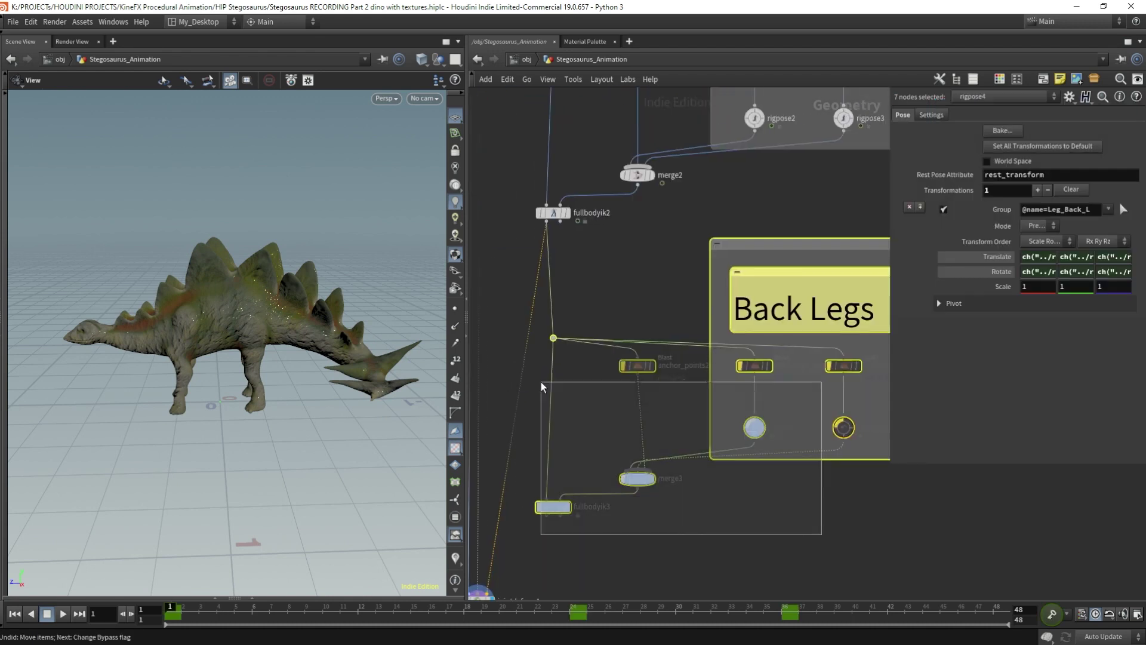
click(542, 385)
scroll(745, 330, down, 2)
middle_drag(793, 422, 737, 456)
key(Up)
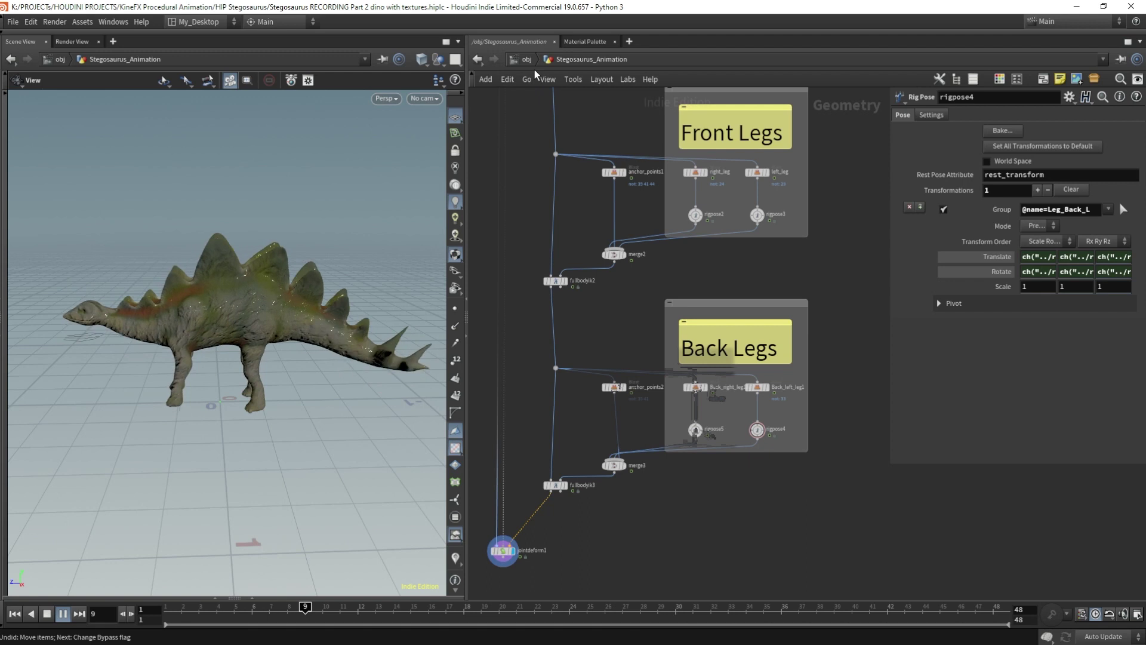
drag(274, 371, 261, 335)
scroll(152, 296, up, 5)
key(Up)
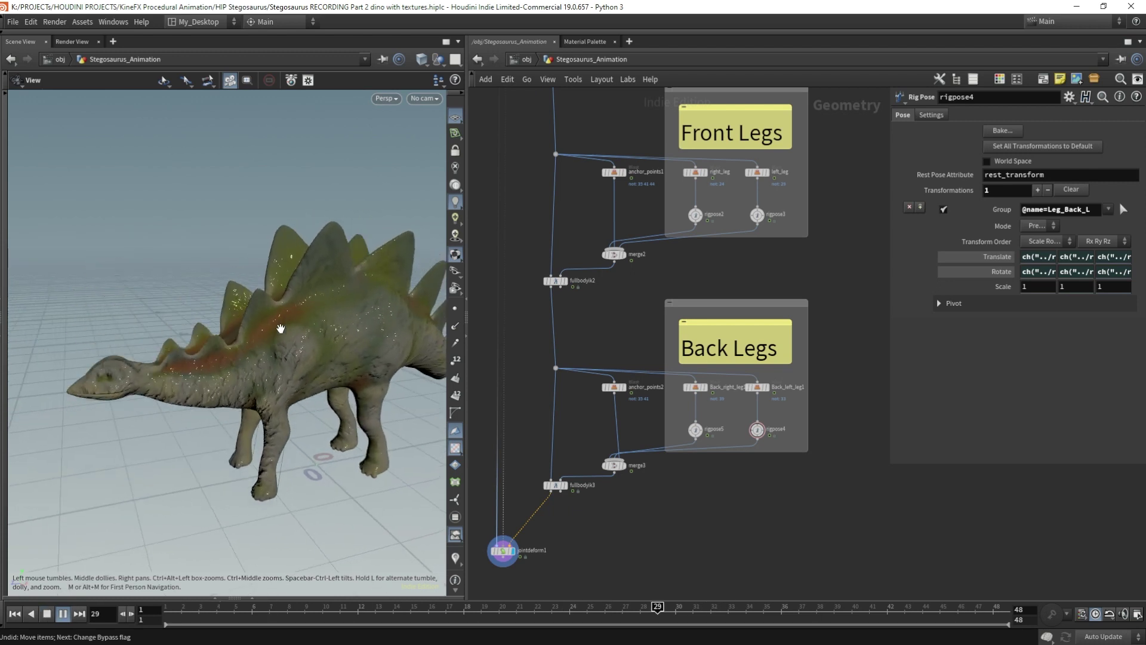
key(Up)
Make room below Back Legs and copy its sticky note as a new note titled Neck
scroll(694, 470, down, 2)
middle_drag(694, 470, 697, 335)
drag(564, 370, 561, 514)
click(725, 212)
key(ctrl+c)
key(ctrl+v)
drag(720, 387, 725, 387)
double_click(705, 392)
text(N)
key(Tab)
Add a Full Body IK node, fullbodyik4, below fullbodyik3 and connect it
text(full)
key(Return)
click(600, 479)
scroll(606, 426, up, 3)
click(588, 229)
click(588, 524)
click(562, 221)
Add blast1 fed from fullbodyik3 under the Neck note and display its output
key(Tab)
text(blast)
key(Return)
drag(770, 407, 773, 420)
click(787, 418)
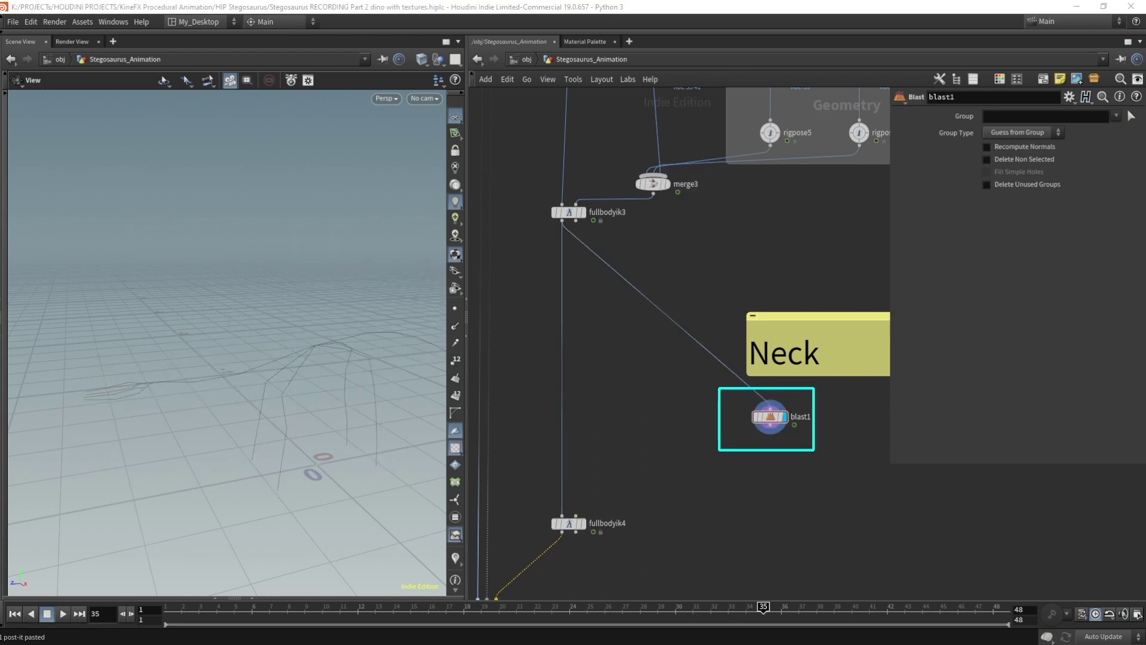
Set blast1 to Delete Non Selected with Points group type, keeping head point 3
click(1018, 160)
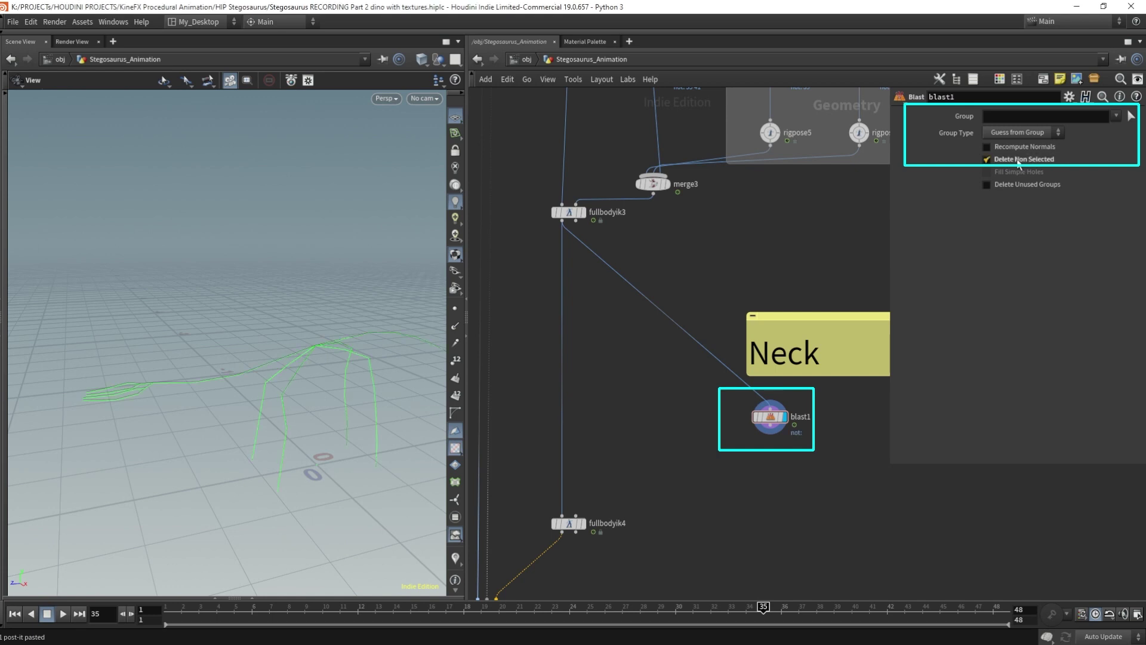
click(1020, 132)
click(1021, 192)
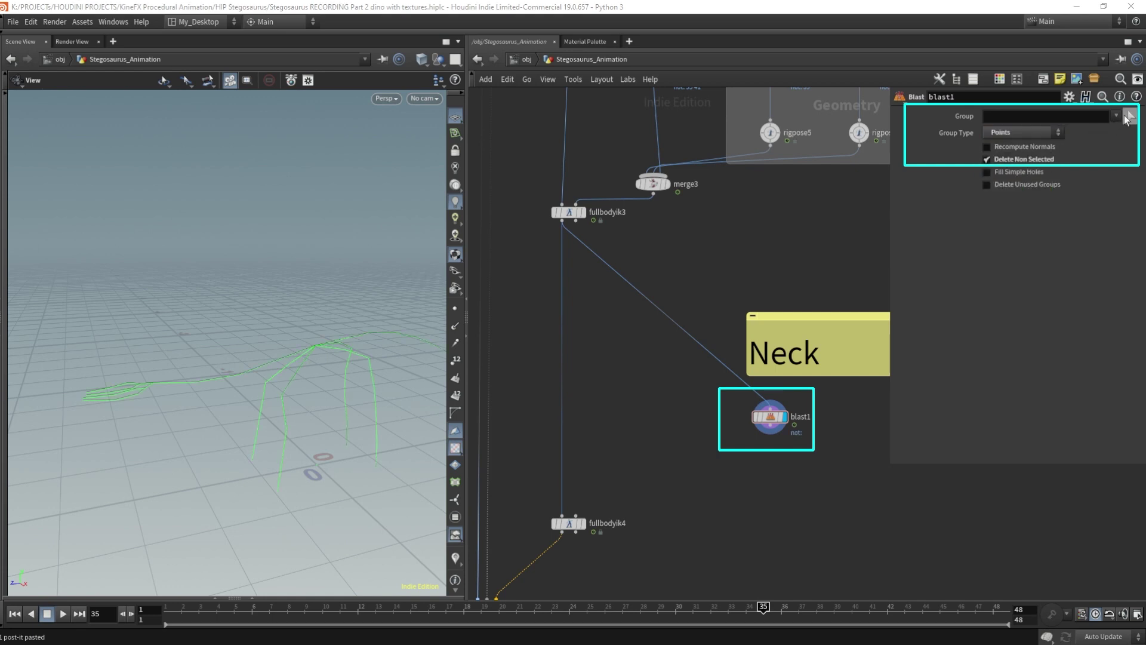
click(1131, 116)
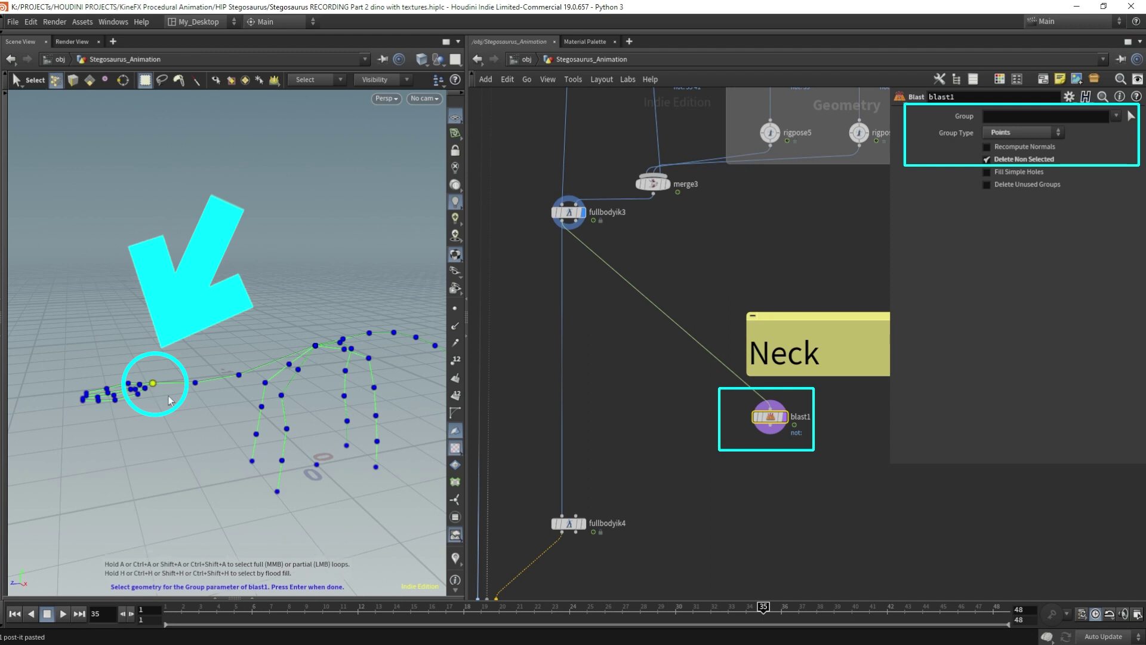
key(Return)
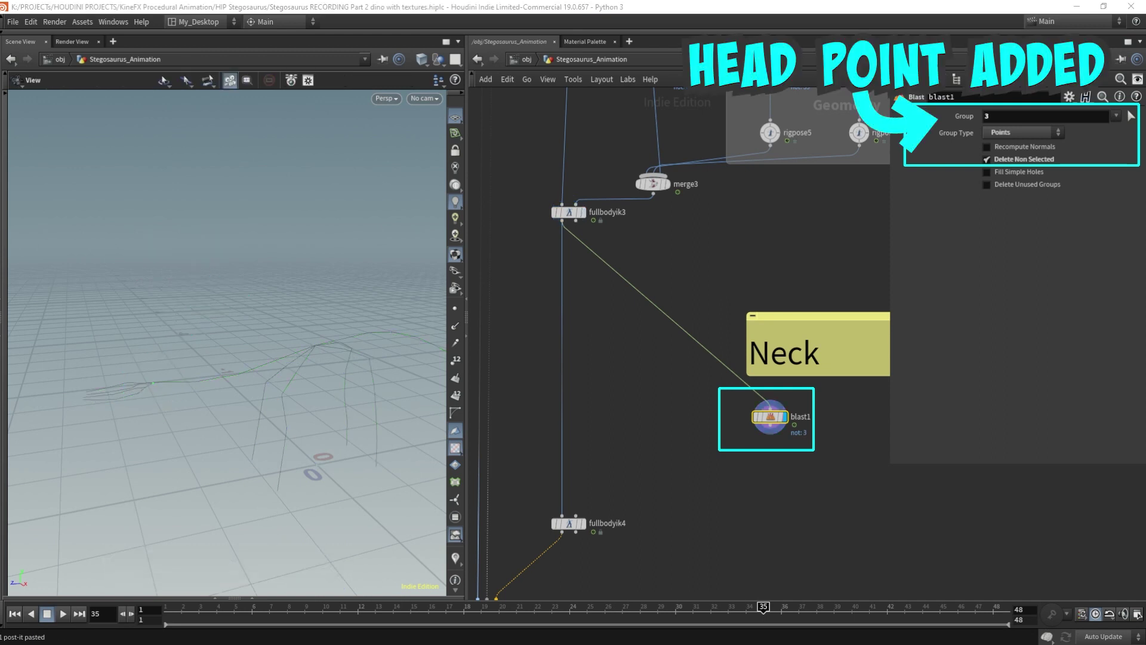
Wire blast1 into fullbodyik4 and set its Map Using to Match By Attribute
click(769, 434)
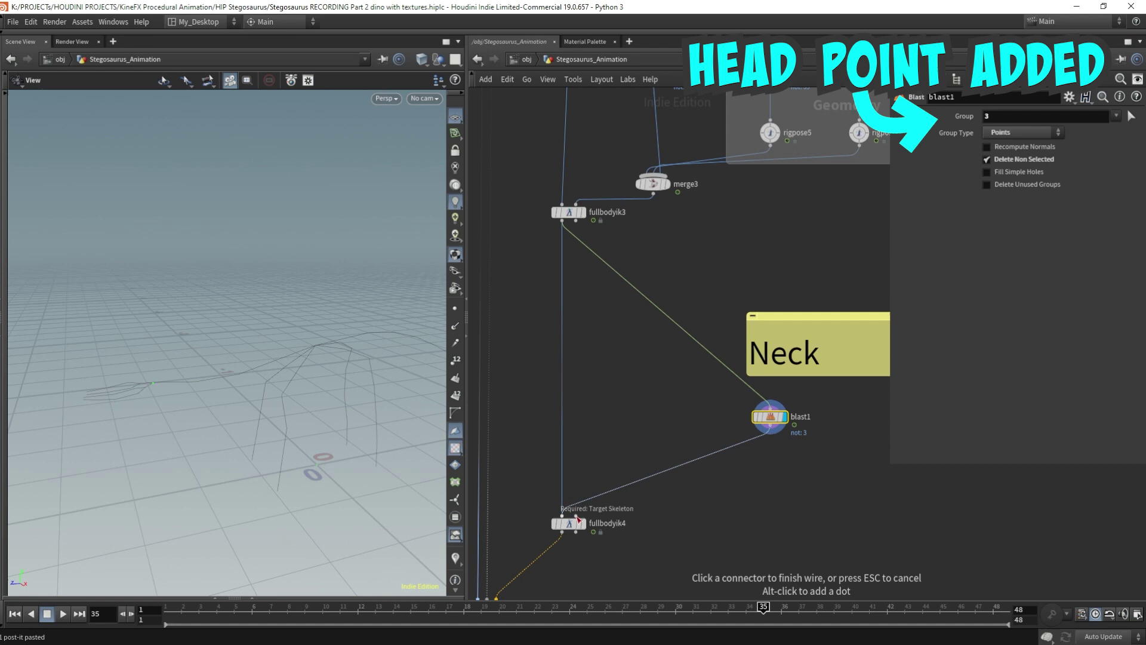
click(598, 524)
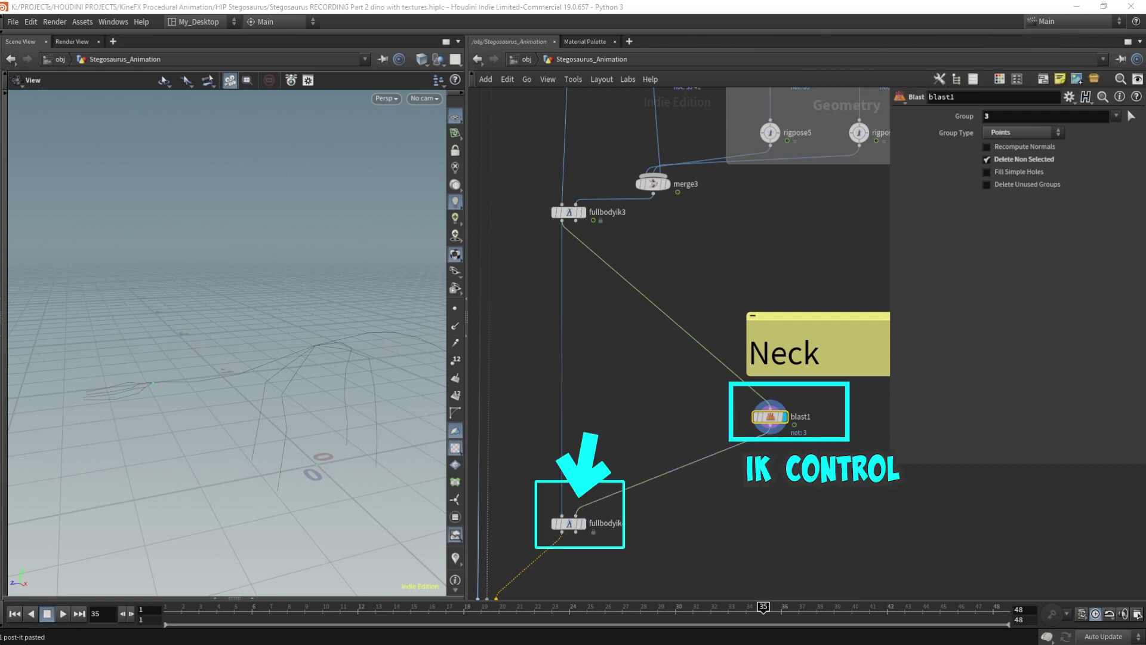
click(568, 523)
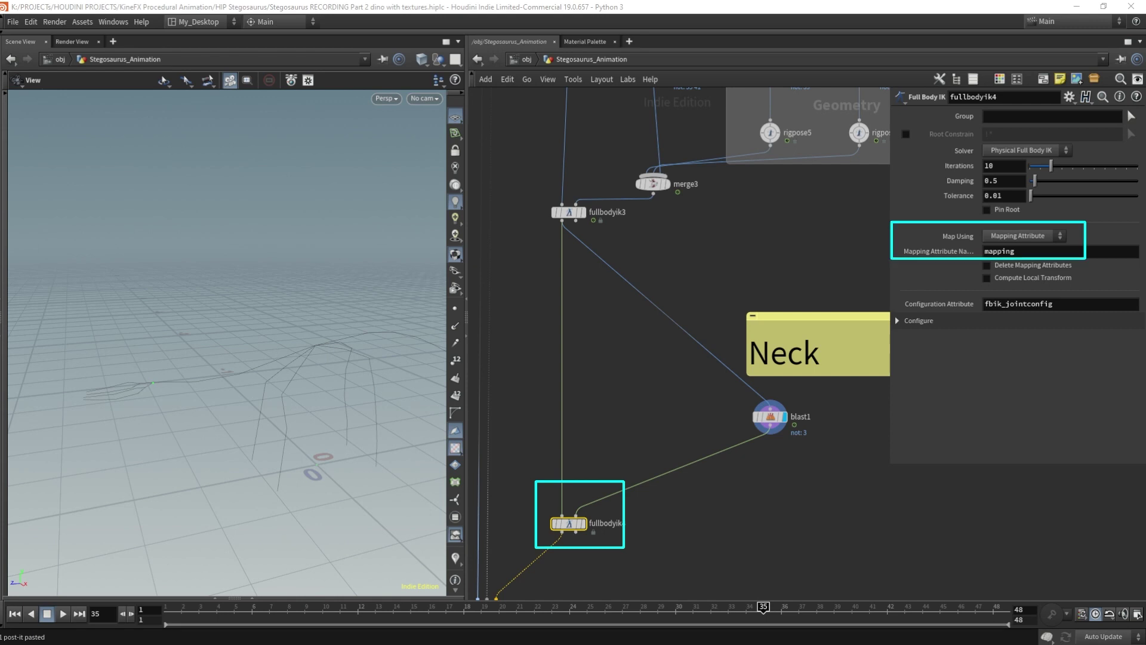
click(1012, 237)
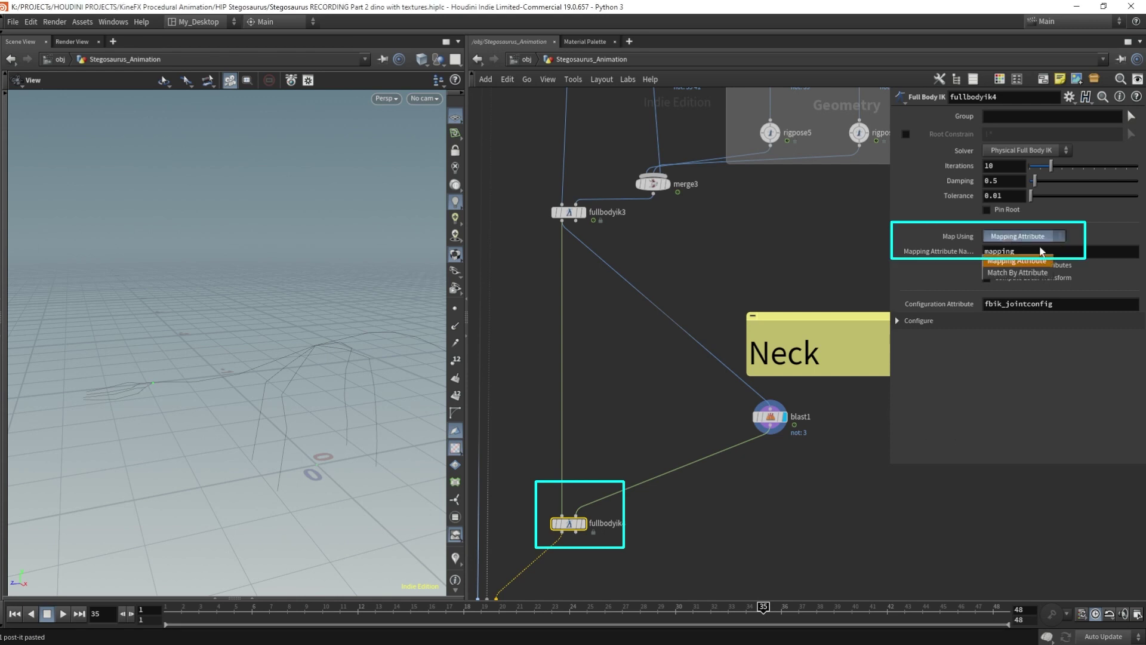
click(1028, 274)
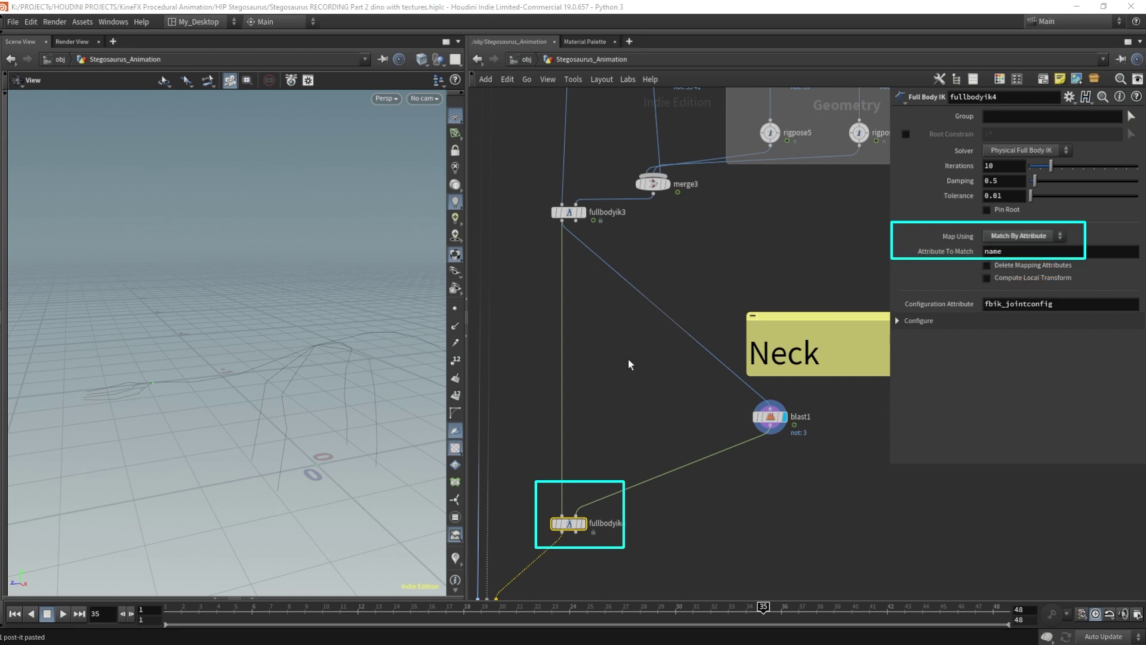
Insert a Rig Pose node, rigpose6, between blast1 and fullbodyik4
key(Tab)
text(rig pose)
key(Return)
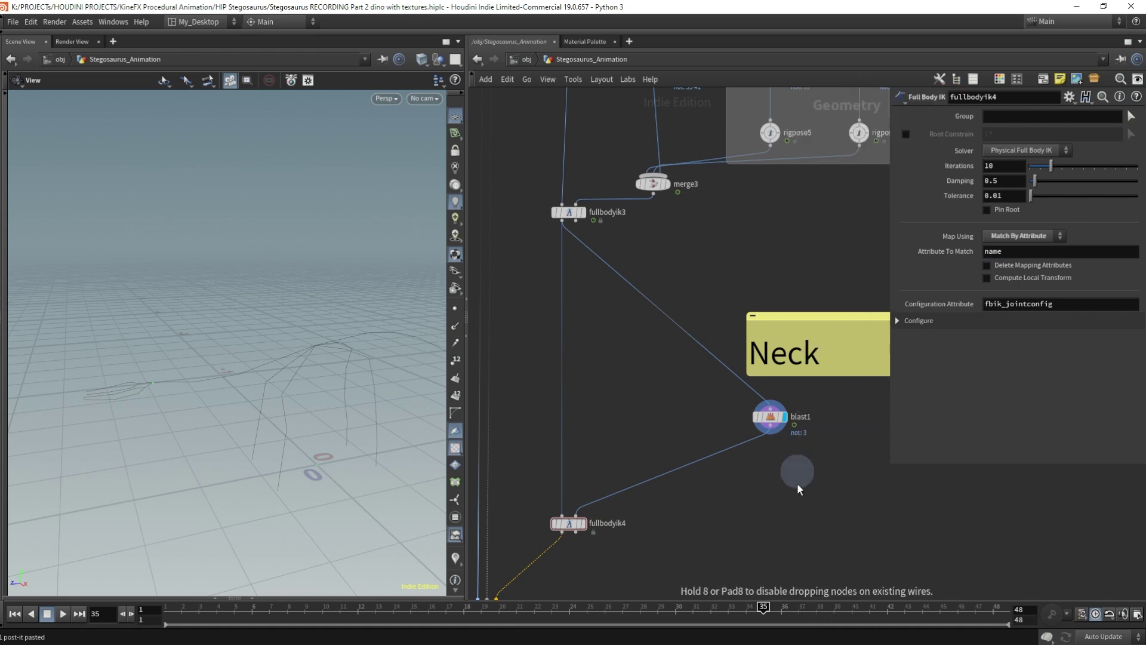
click(717, 453)
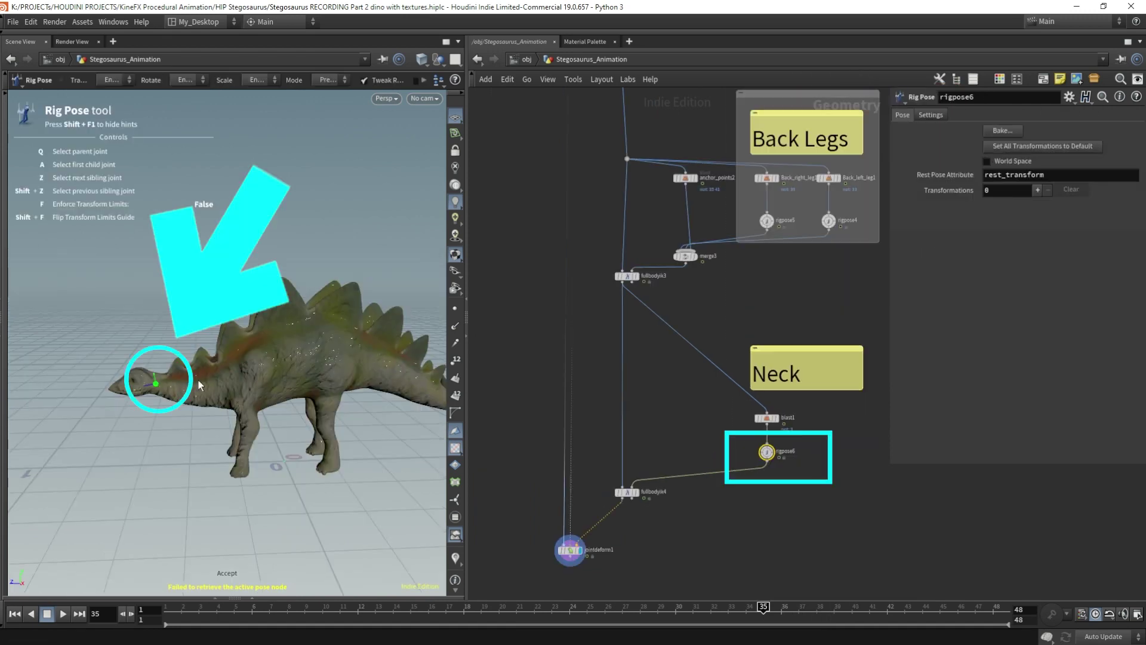
Add the Head joint to rigpose6 and key its Translate and Rotate at zero on frame 1
click(154, 385)
key(Up)
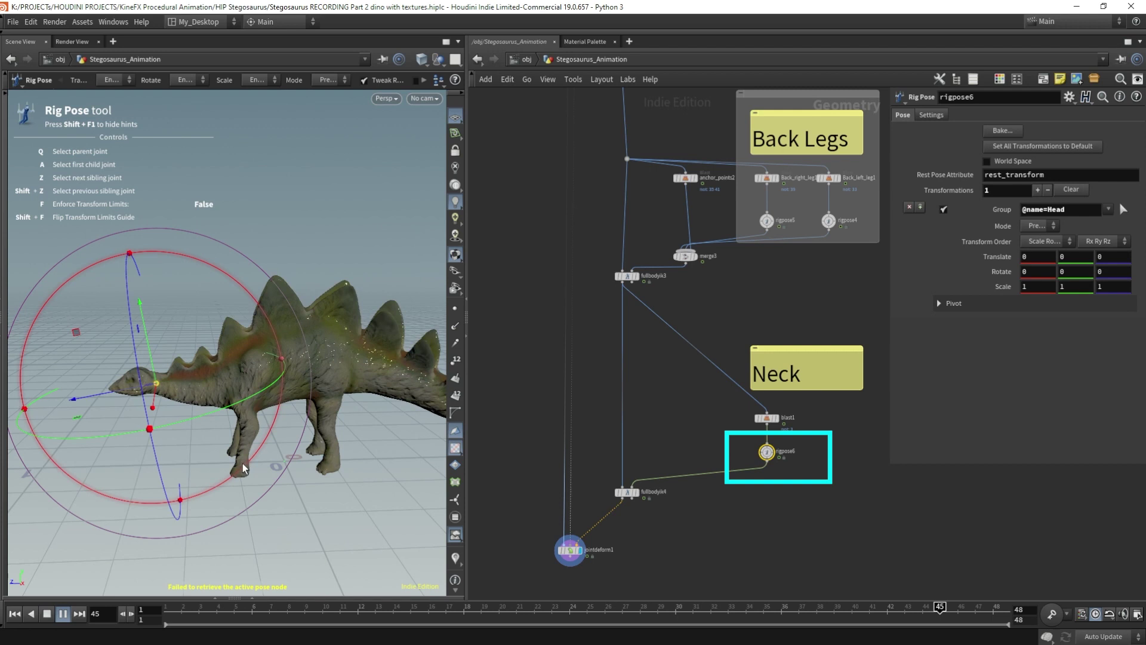
key(Up)
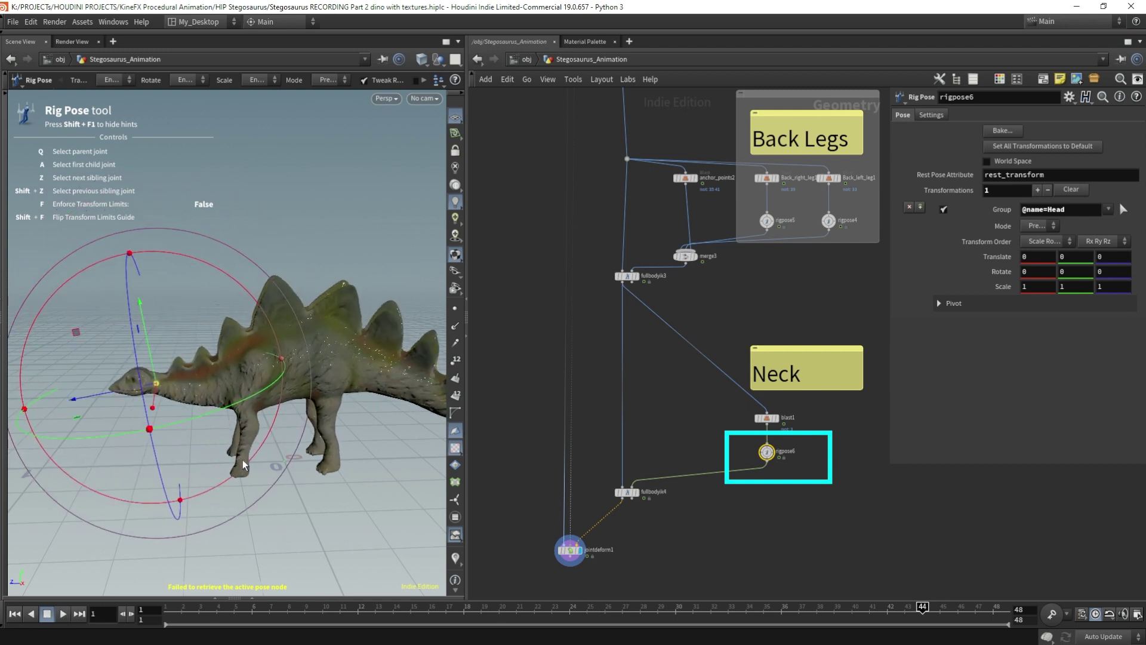
key(ctrl+Up)
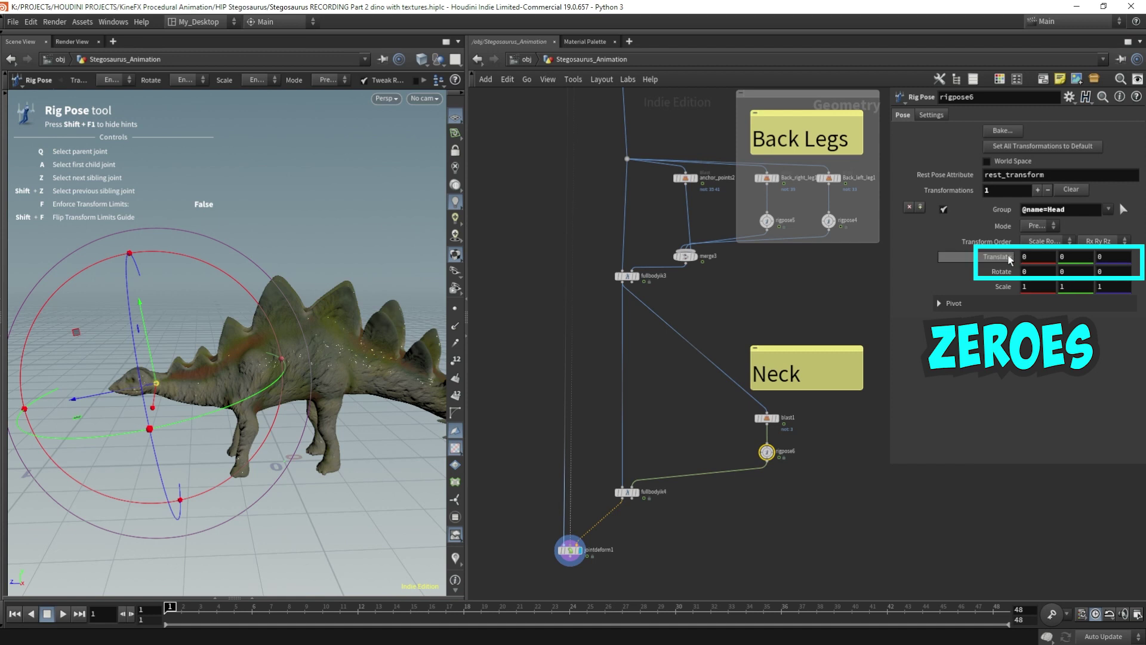
alt+click(998, 258)
alt+click(1001, 271)
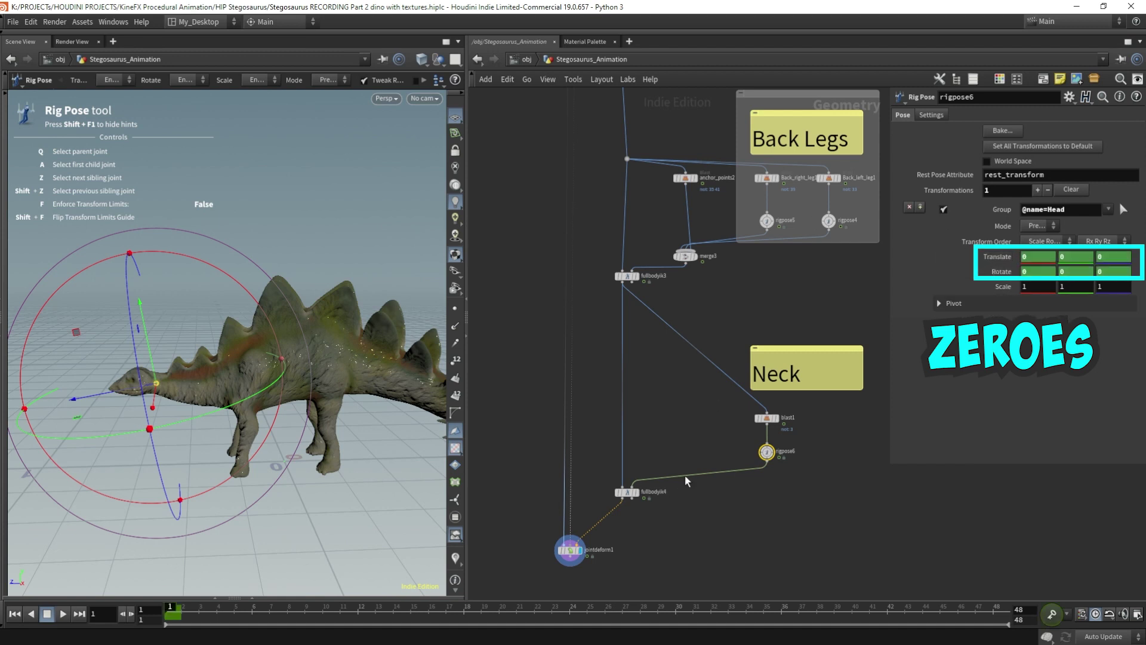
At frame 24, rotate the Head up 28.061 in X; copy anchor_points2 beside the Neck group
drag(347, 615, 570, 612)
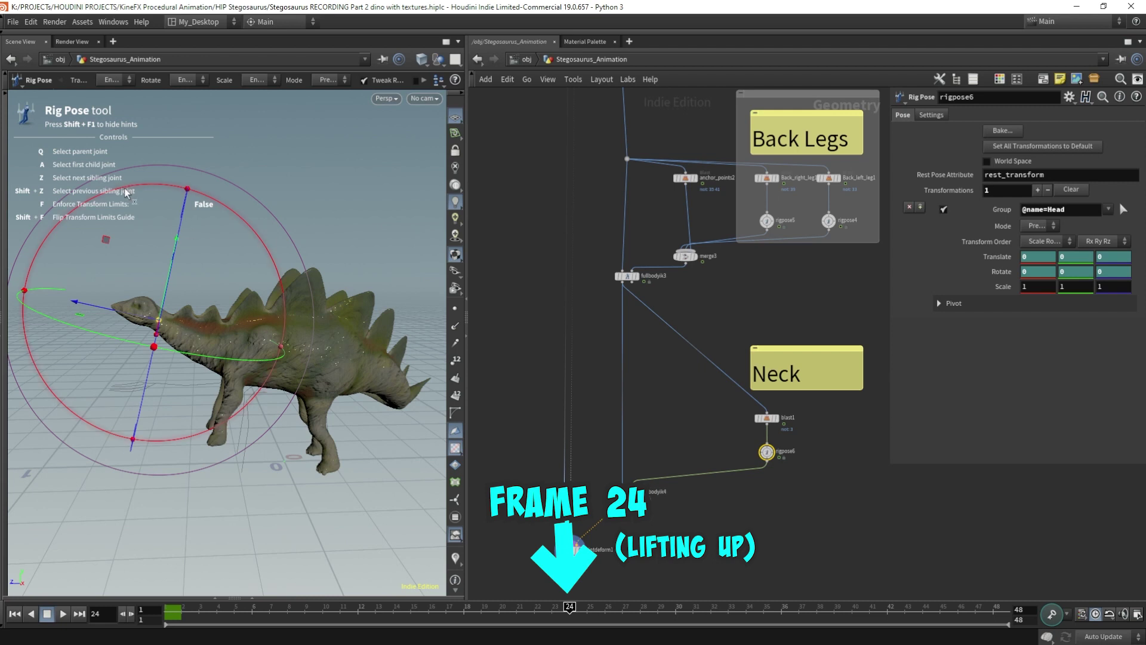
drag(126, 192, 53, 213)
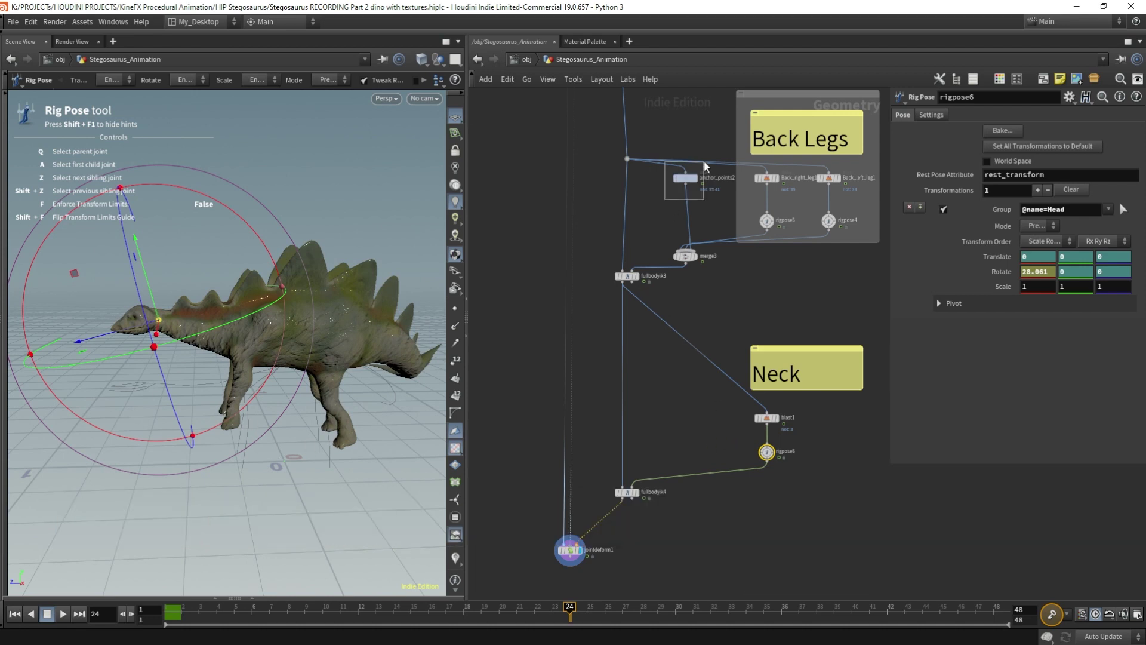
drag(705, 162, 681, 352)
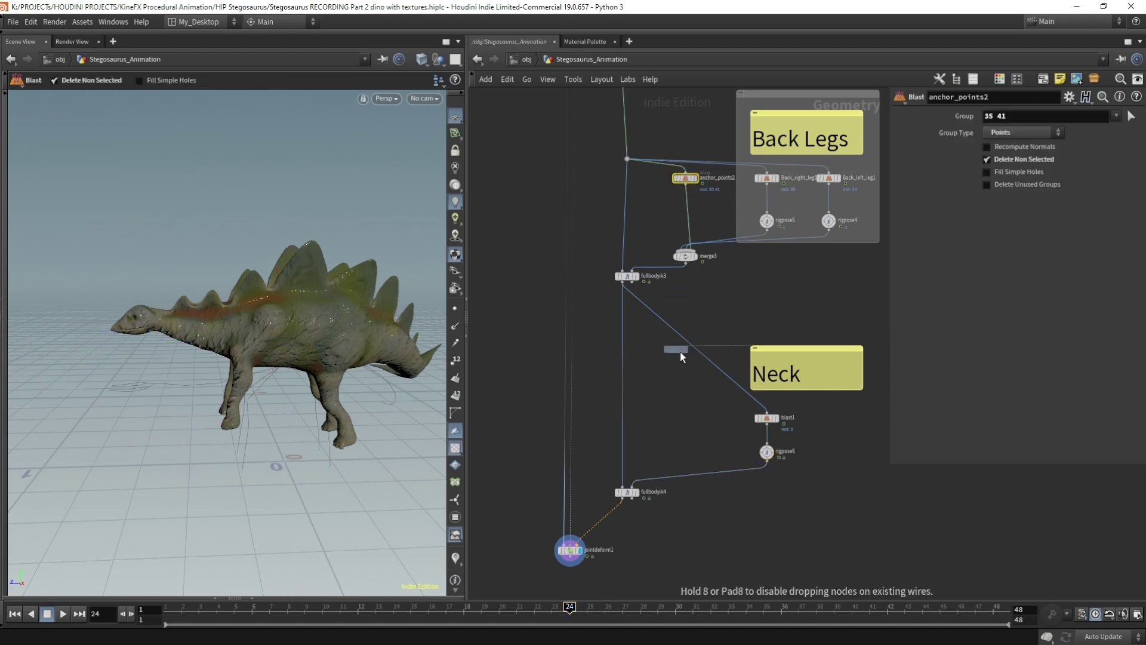
alt+drag(684, 402, 690, 418)
click(685, 412)
click(622, 284)
alt+drag(622, 376, 630, 397)
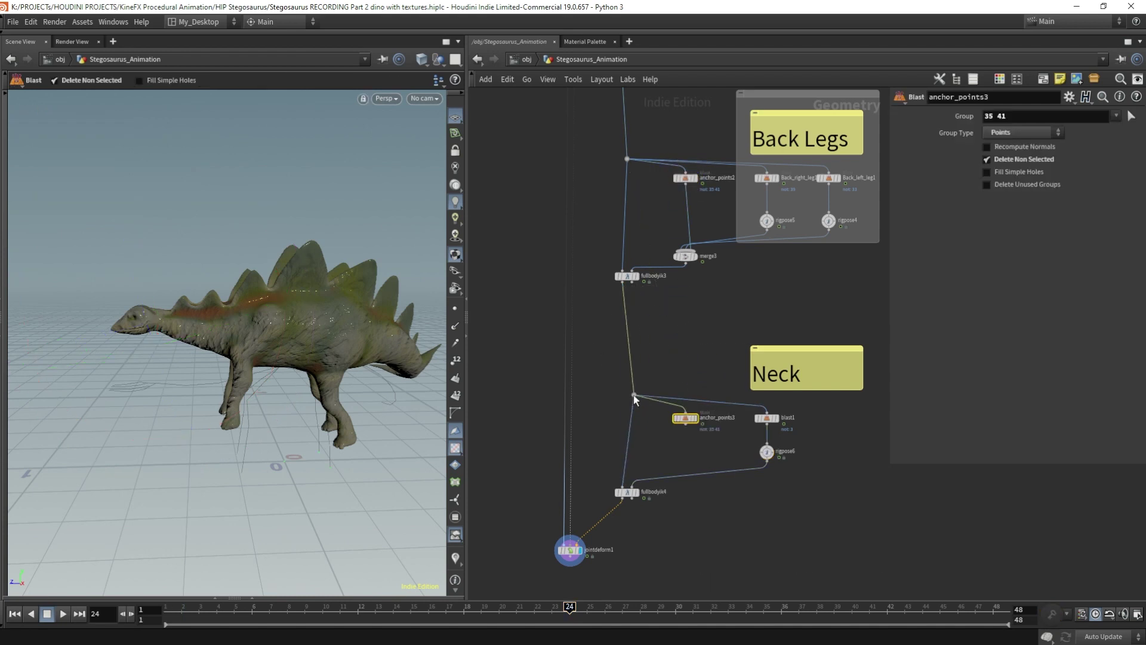
shift+click(766, 452)
alt+drag(766, 462, 630, 523)
click(632, 486)
click(661, 505)
drag(680, 476, 681, 493)
drag(681, 493, 685, 492)
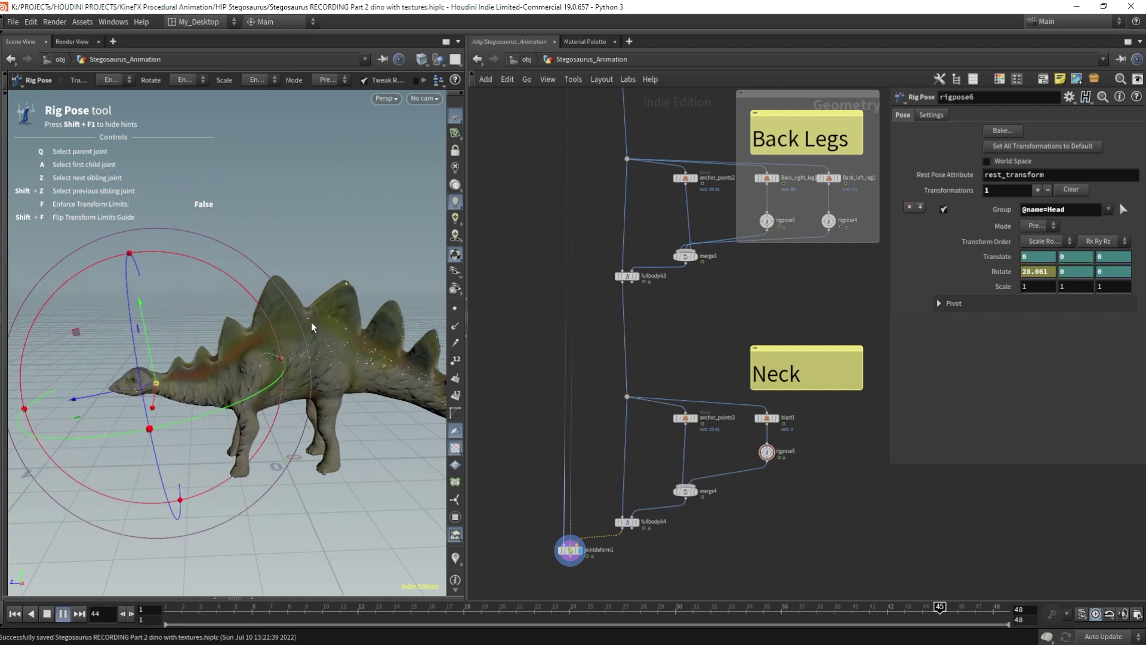
key(Up)
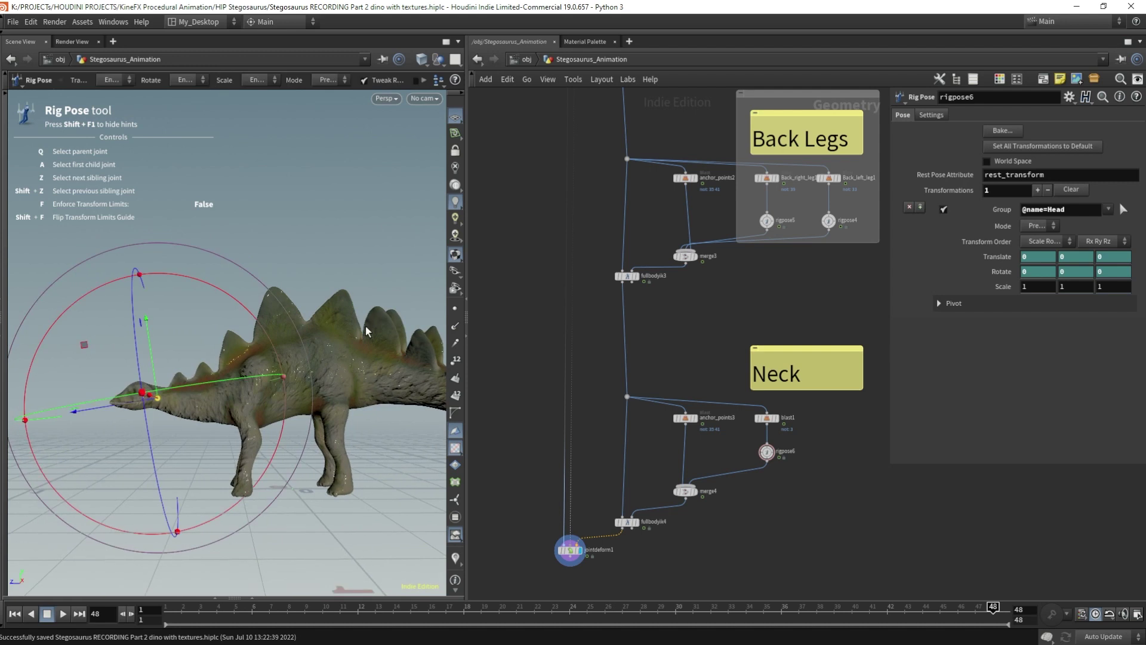
key(Up)
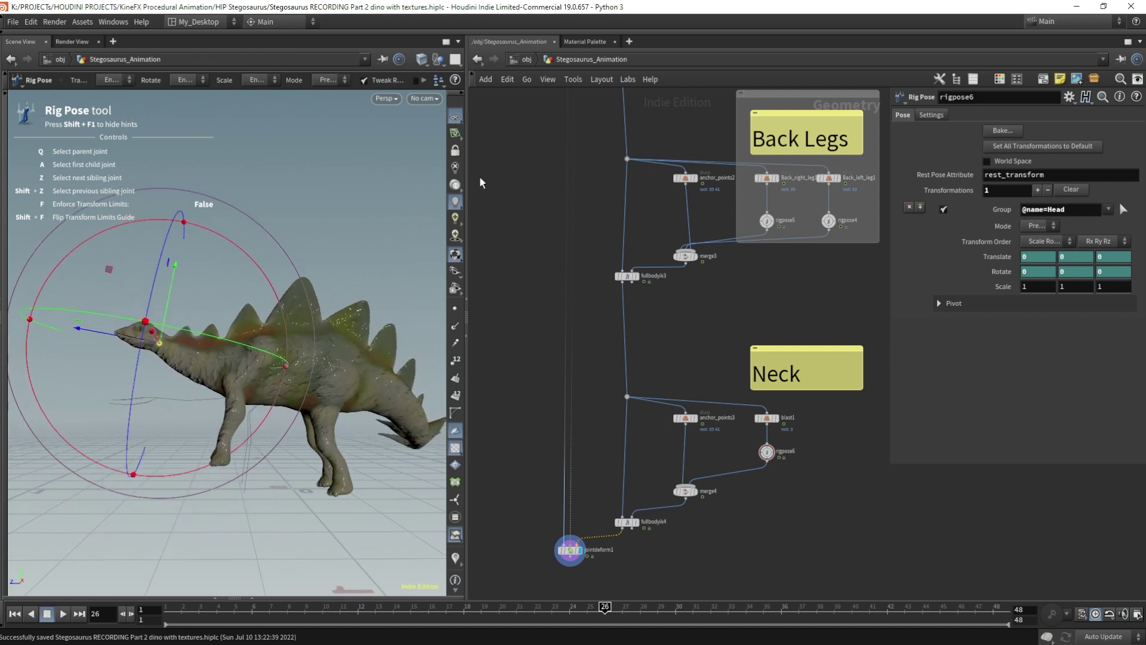
click(387, 99)
click(484, 175)
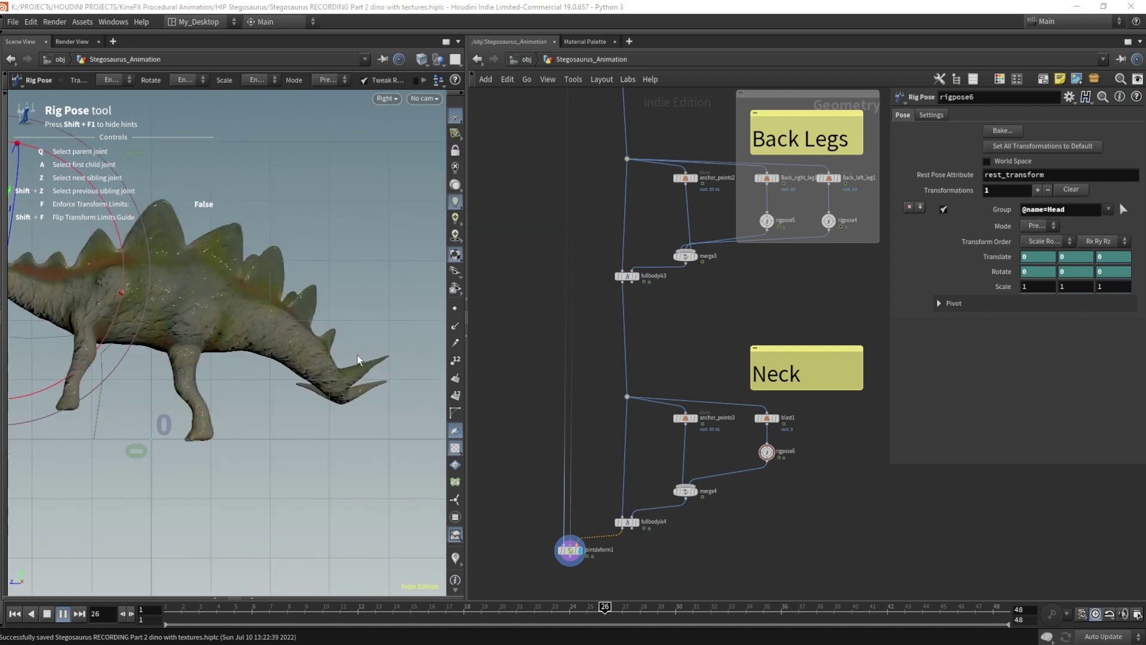
right_click(182, 345)
click(277, 233)
alt+right_drag(239, 234, 292, 246)
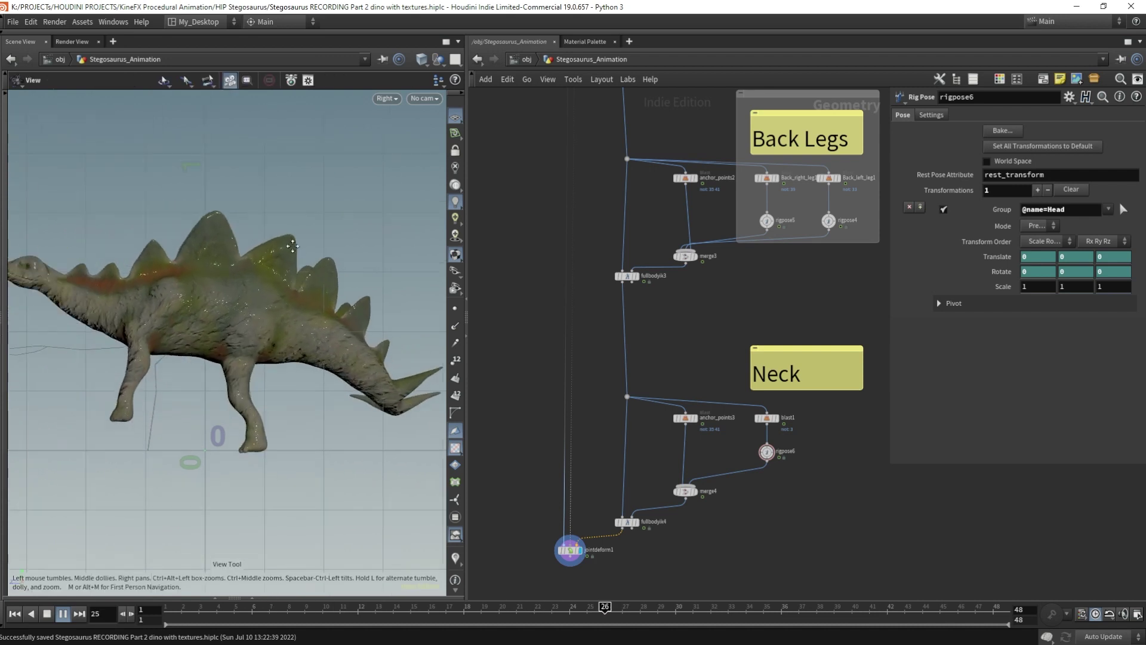
middle_drag(292, 245, 378, 242)
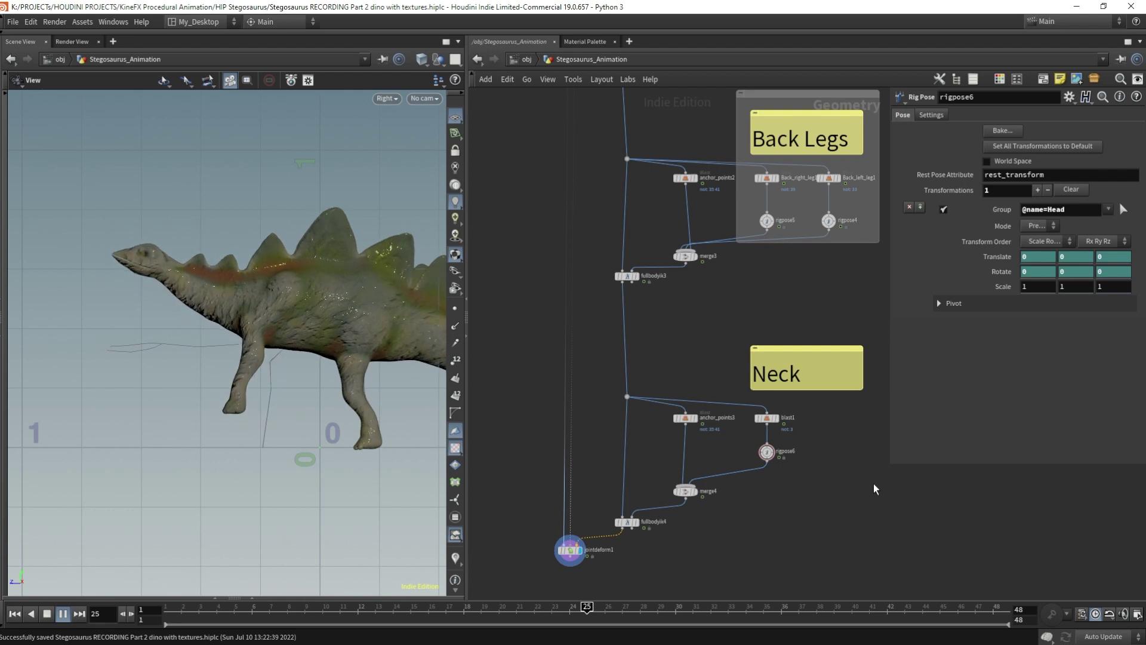
On rigpose6 at frame 24, tilt the Head to Rotate X 33.3037, key it, then check frames 35-36
key(ctrl+Up)
drag(822, 484, 748, 440)
drag(344, 615, 569, 618)
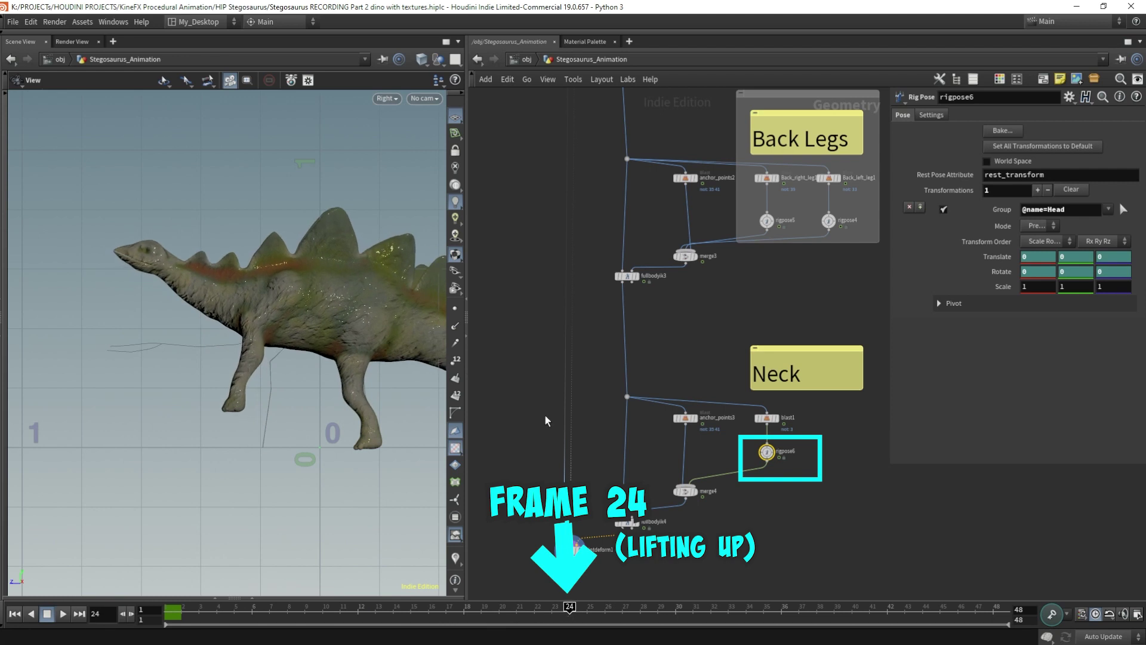
key(Return)
drag(142, 149, 59, 169)
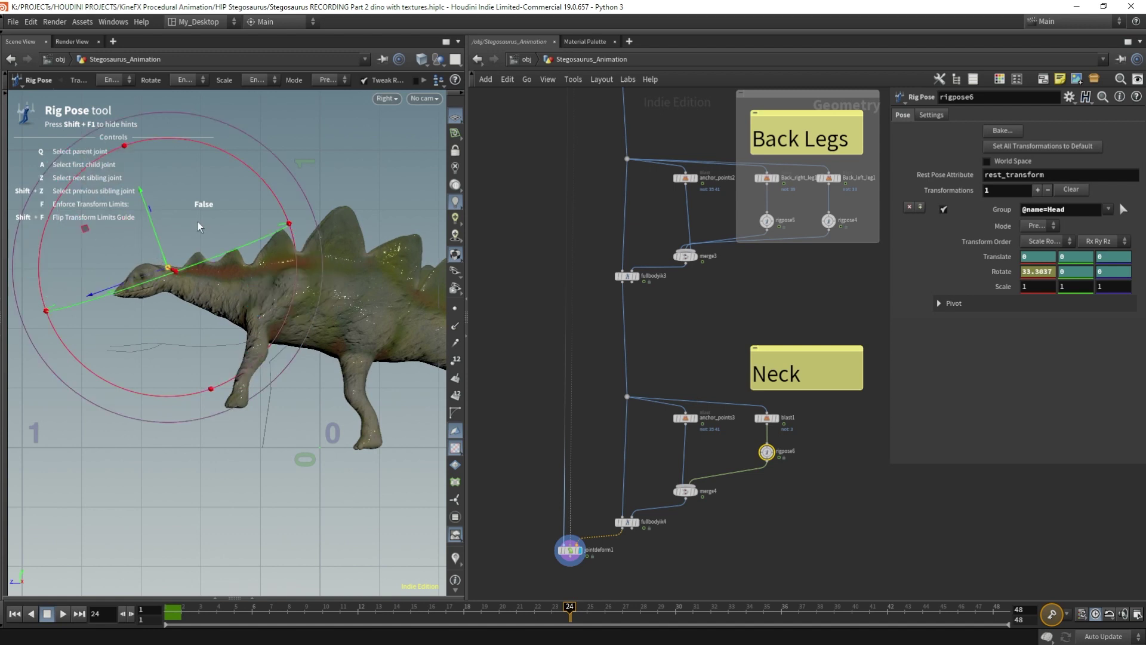
alt+click(1003, 260)
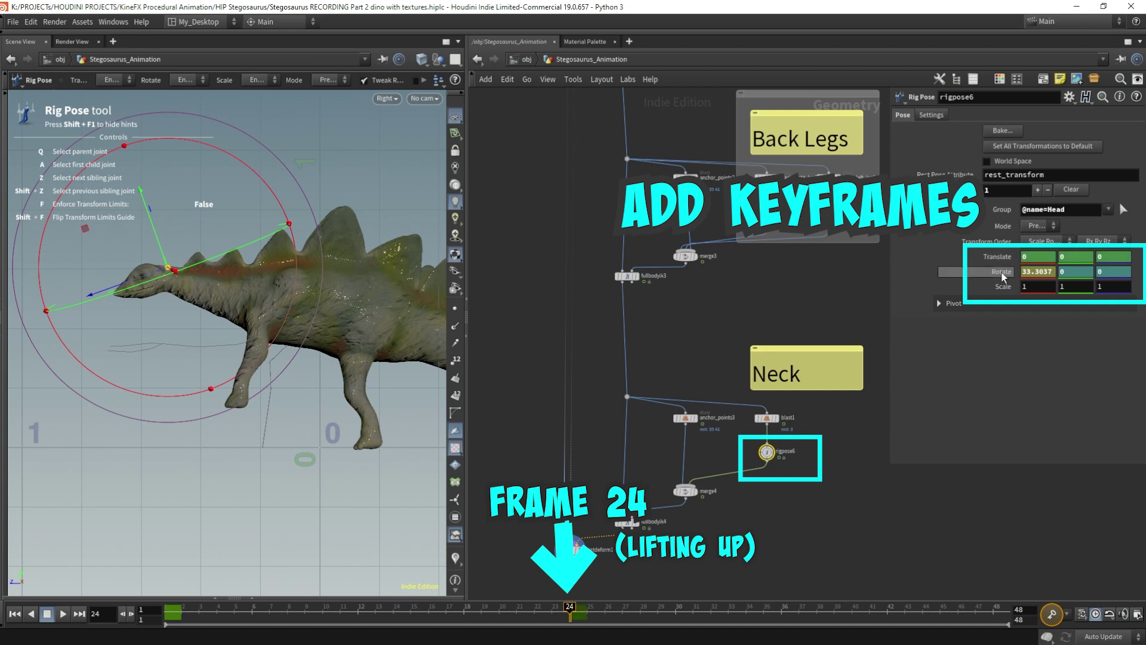
alt+click(1004, 273)
click(761, 611)
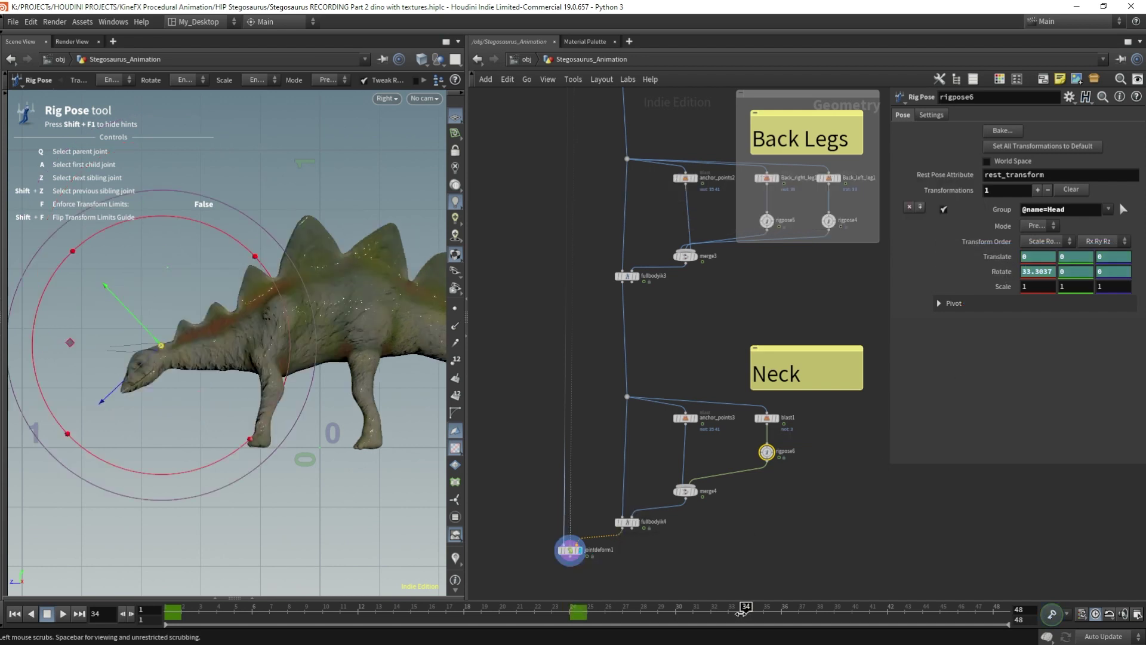
click(781, 612)
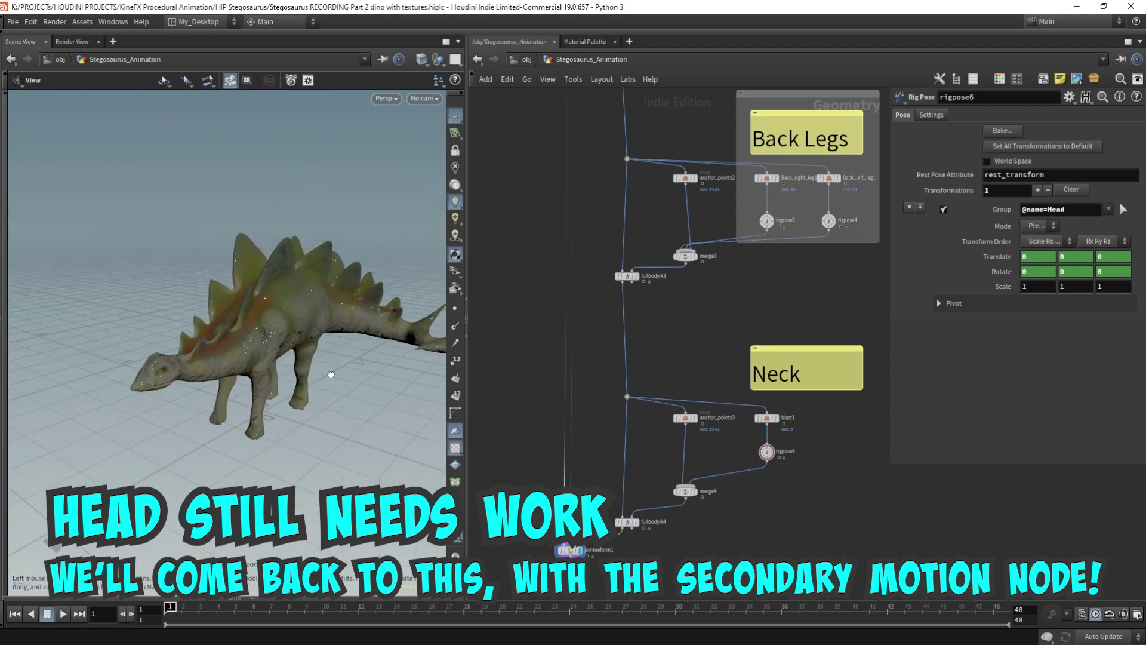
scroll(295, 355, up, 3)
scroll(302, 358, down, 1)
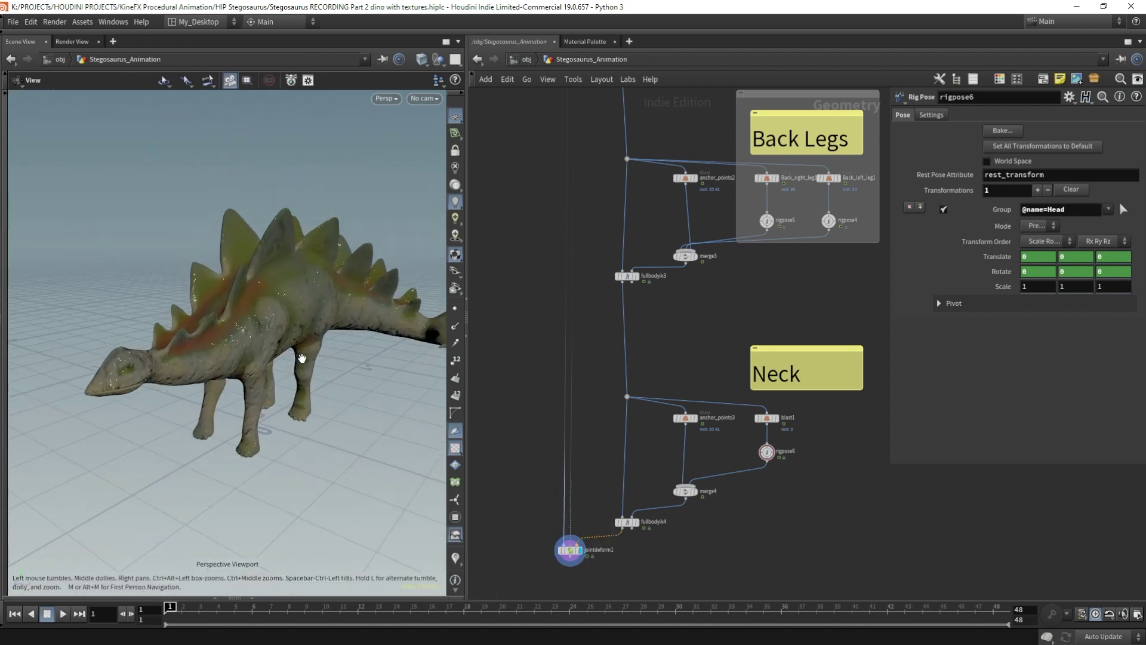
key(Up)
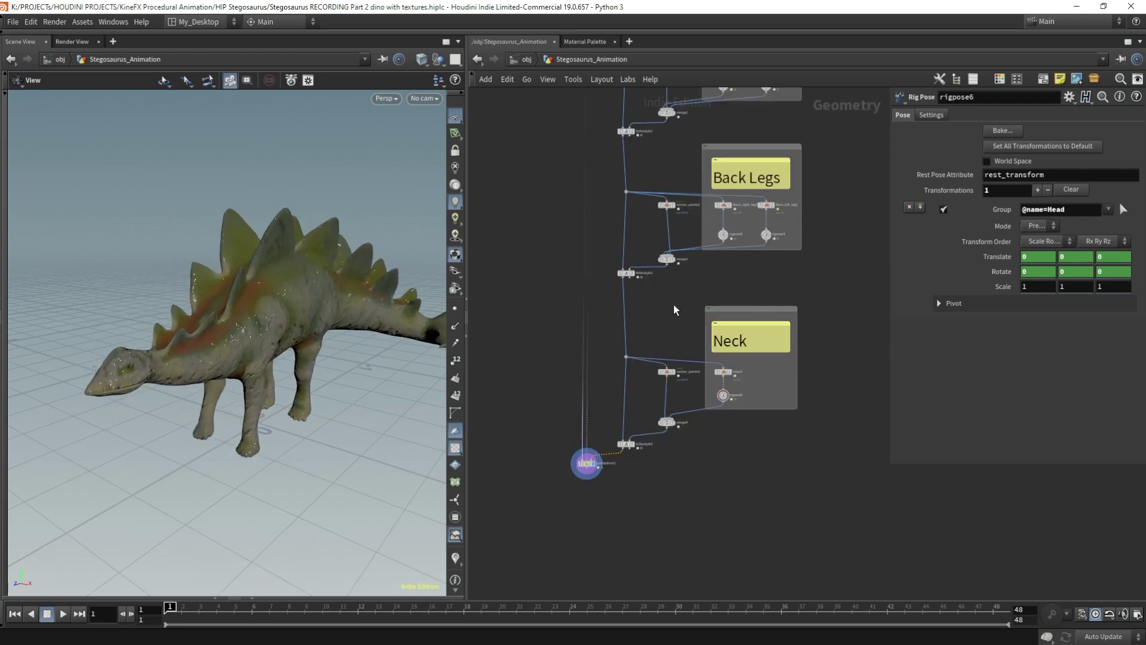
middle_drag(674, 293, 669, 434)
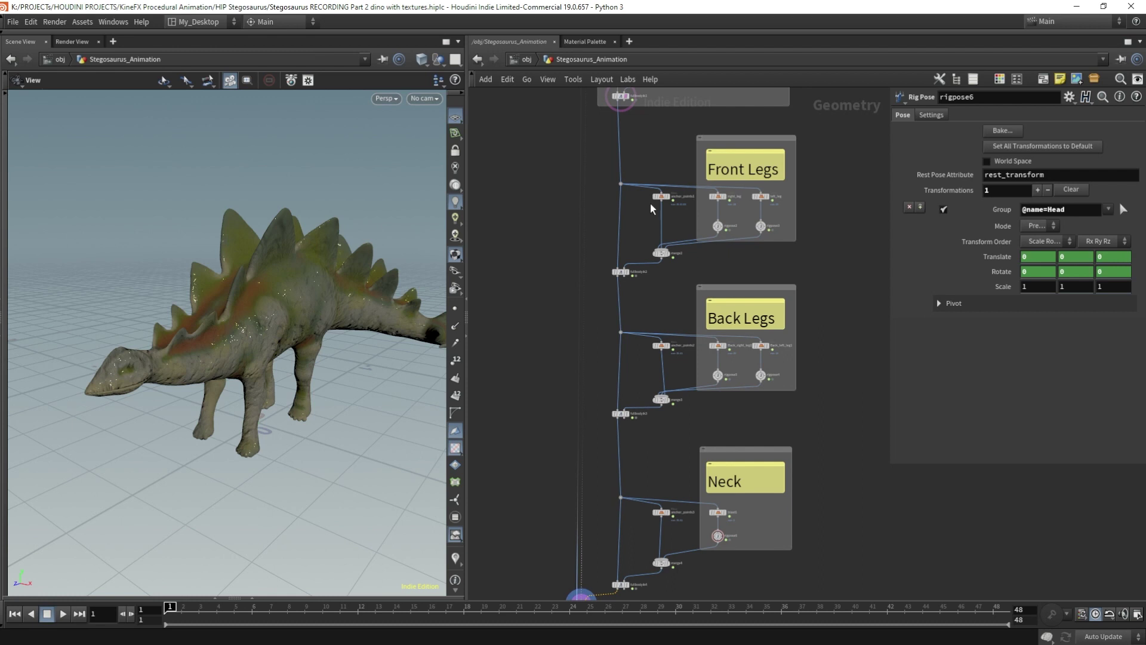
Raise rigpose2's front right foot at frame 24 to Translate X 5.73538 and play back the stomp
click(718, 226)
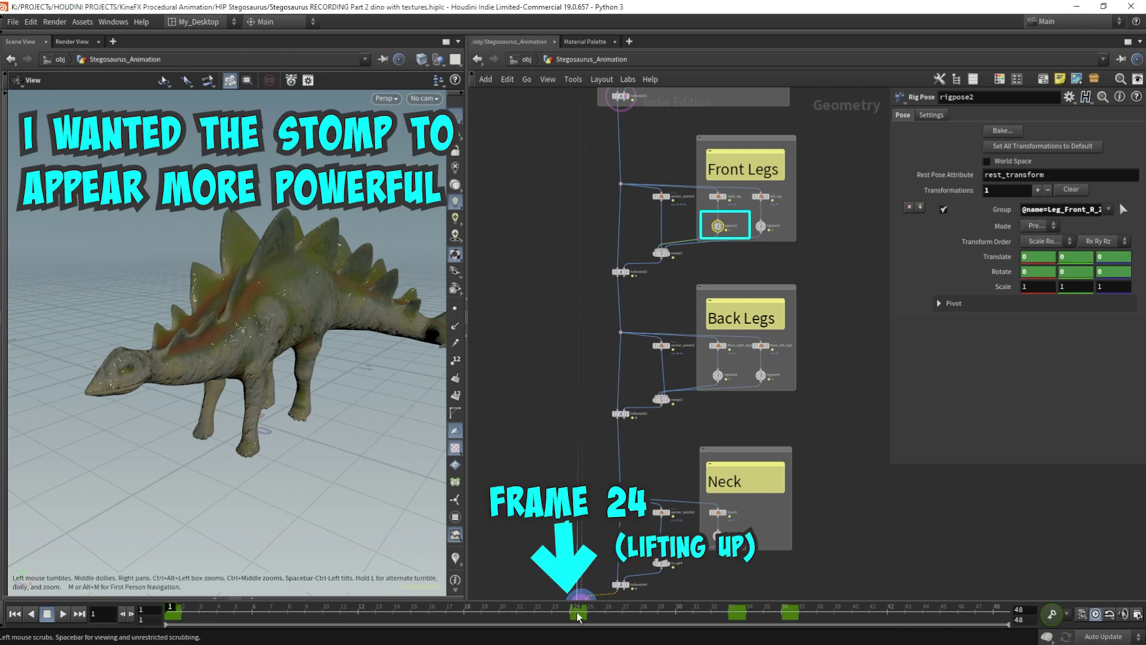
click(574, 610)
drag(349, 344, 291, 338)
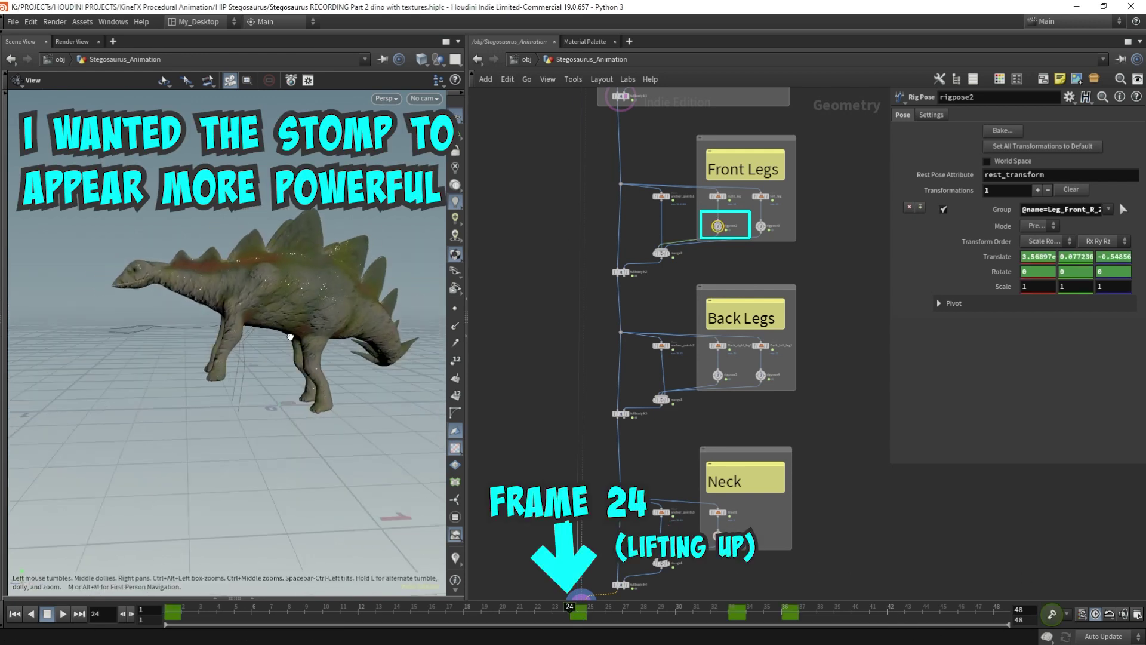
key(Return)
drag(160, 325, 168, 276)
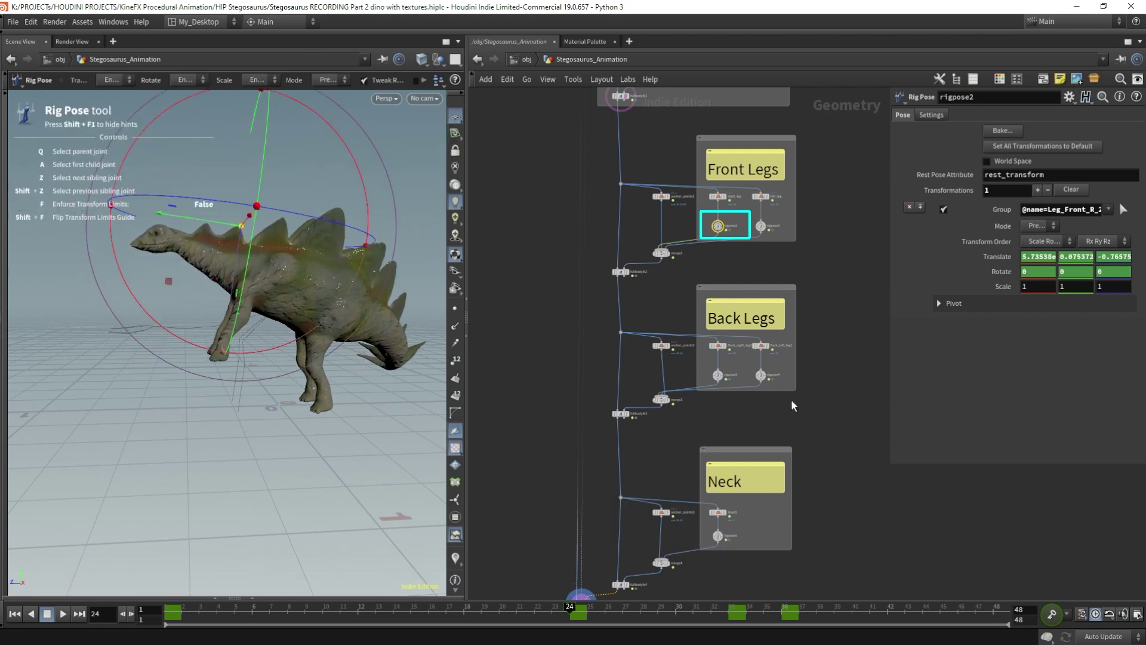
key(Up)
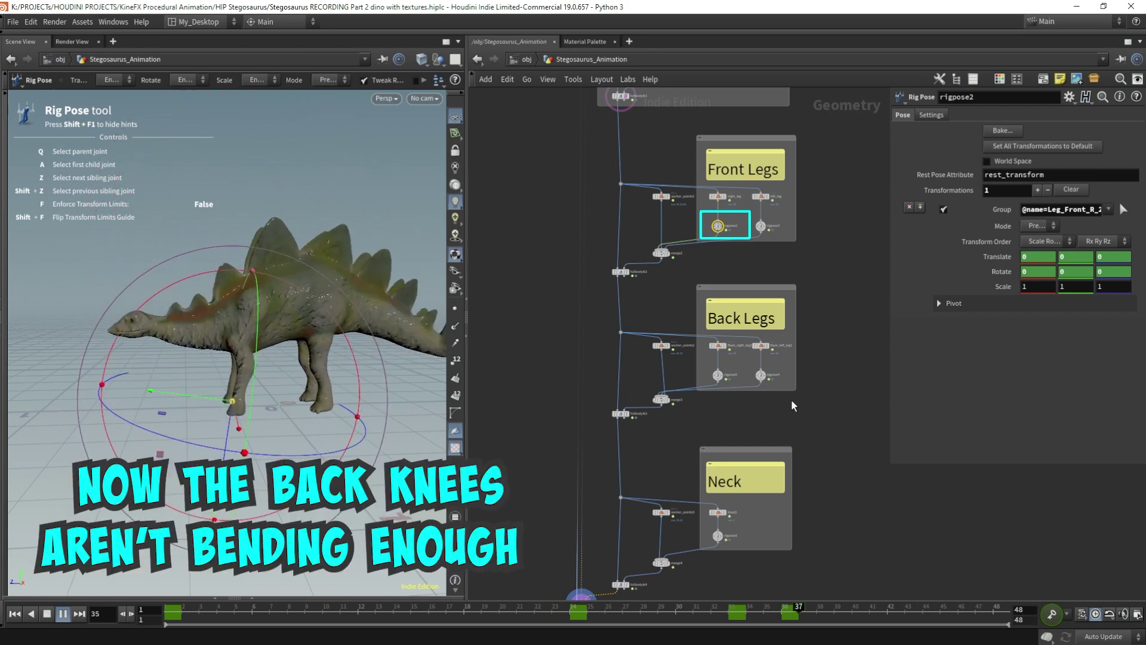
key(Up)
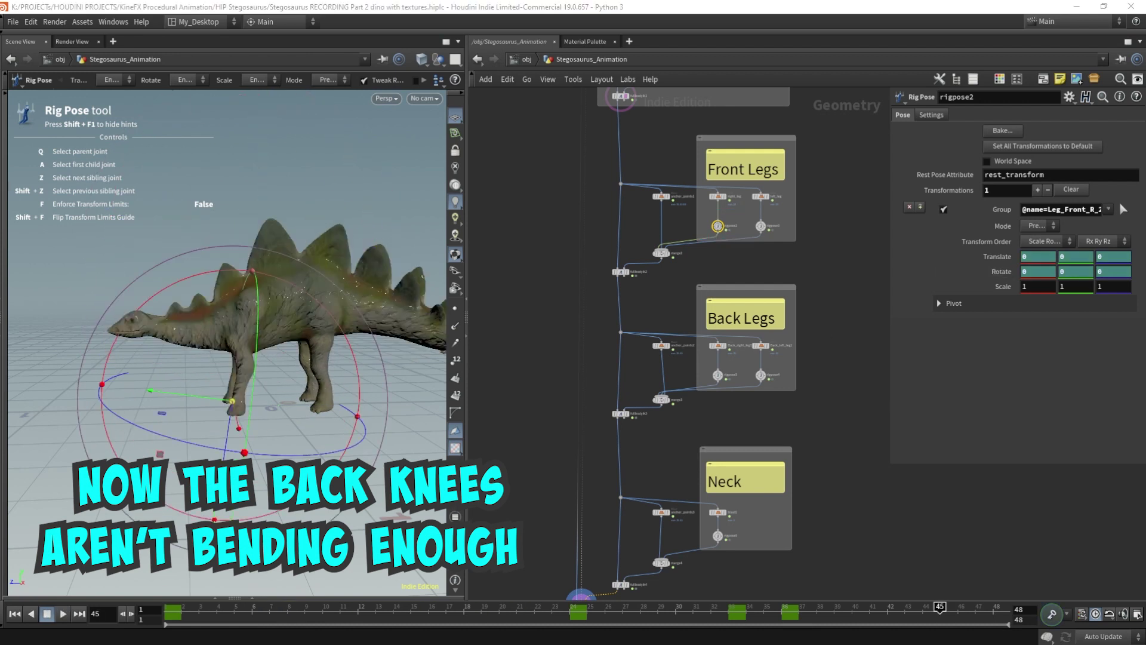
Bend rigpose5's back right knee at frame 24 to Rotate X 43.4134
click(718, 375)
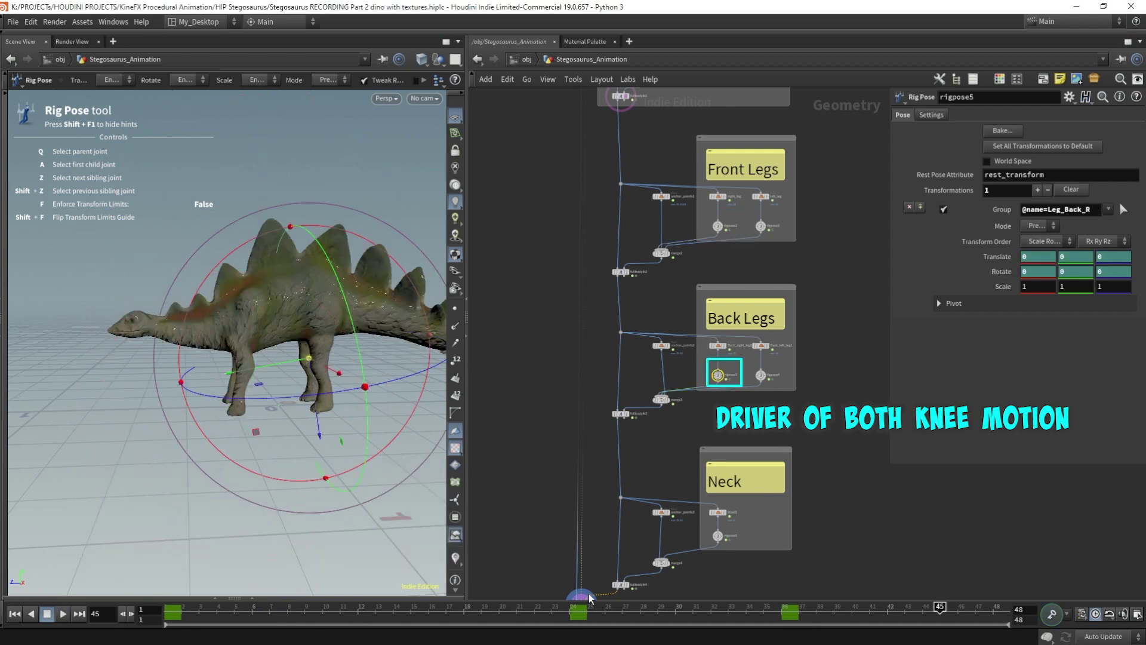
click(572, 613)
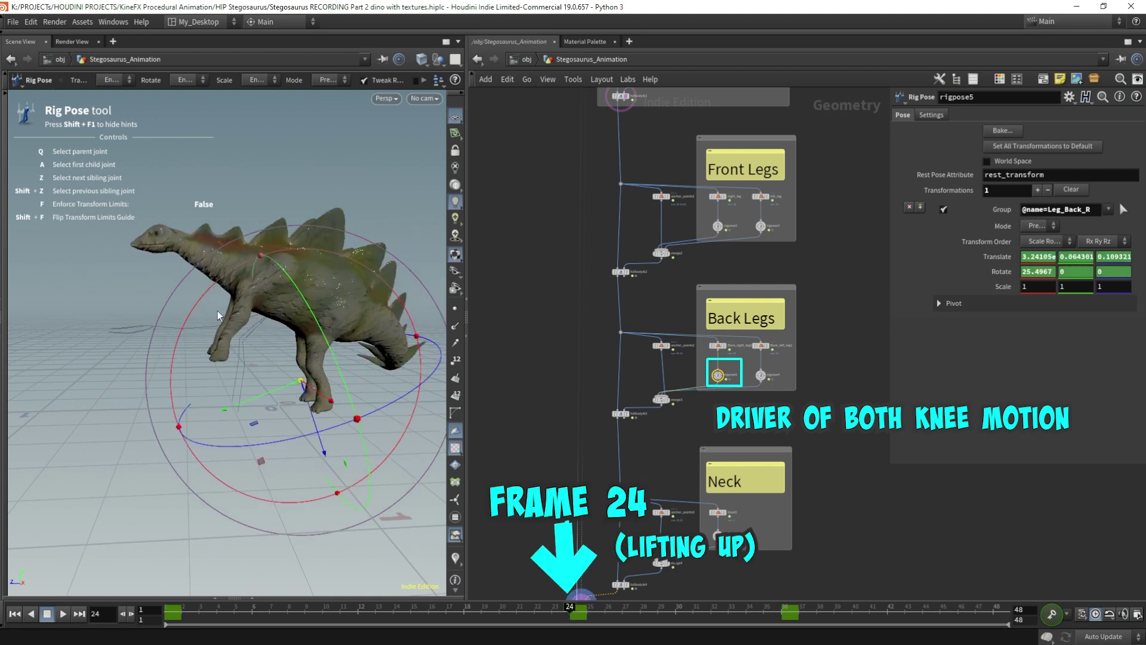
drag(349, 258, 367, 382)
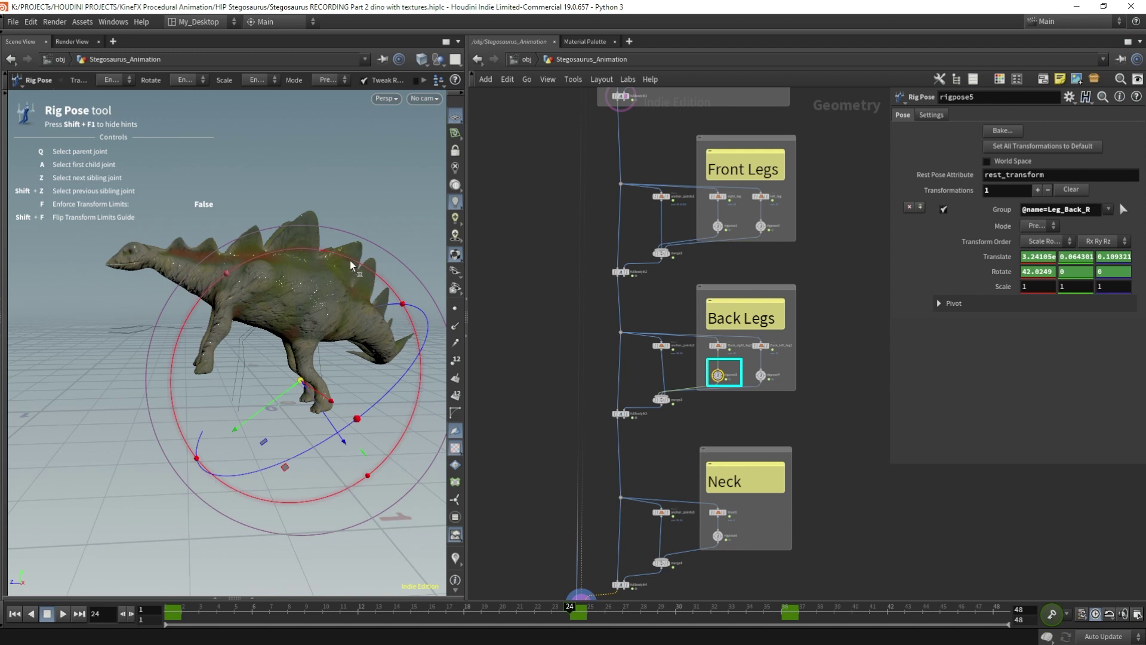
mouse_move(350, 260)
mouse_down()
mouse_move(290, 252)
mouse_move(246, 264)
mouse_move(199, 302)
mouse_move(227, 274)
mouse_move(310, 267)
mouse_move(384, 293)
mouse_move(403, 328)
mouse_move(381, 278)
mouse_move(260, 236)
mouse_move(221, 259)
mouse_move(331, 263)
mouse_move(389, 311)
mouse_move(365, 266)
mouse_move(346, 259)
mouse_up()
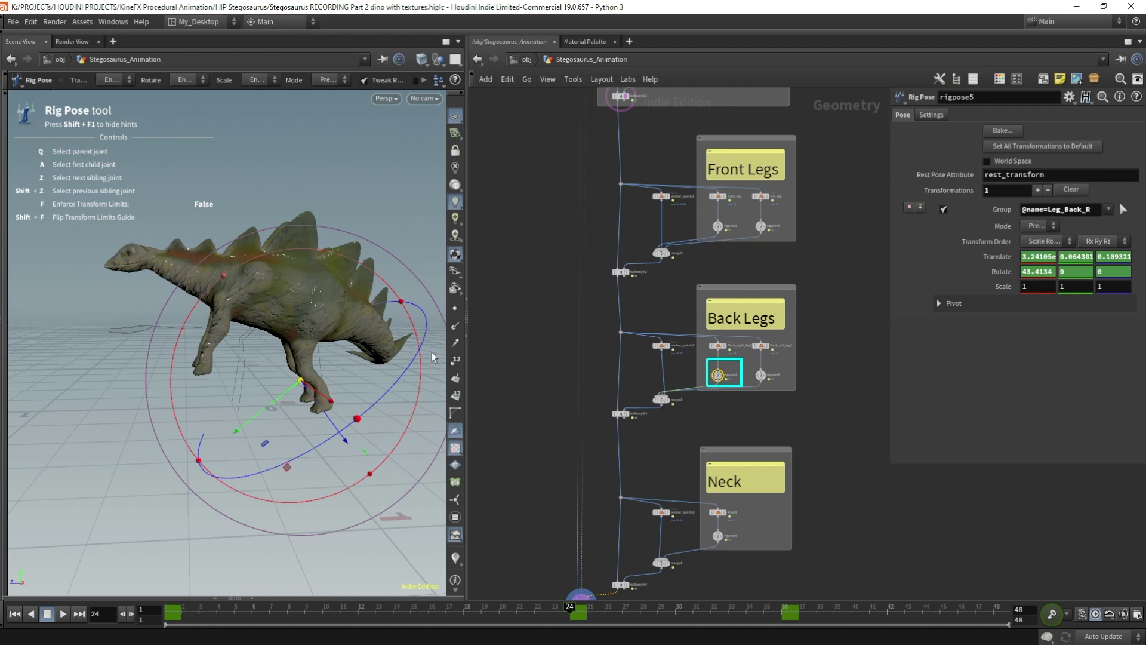
scroll(697, 333, up, 4)
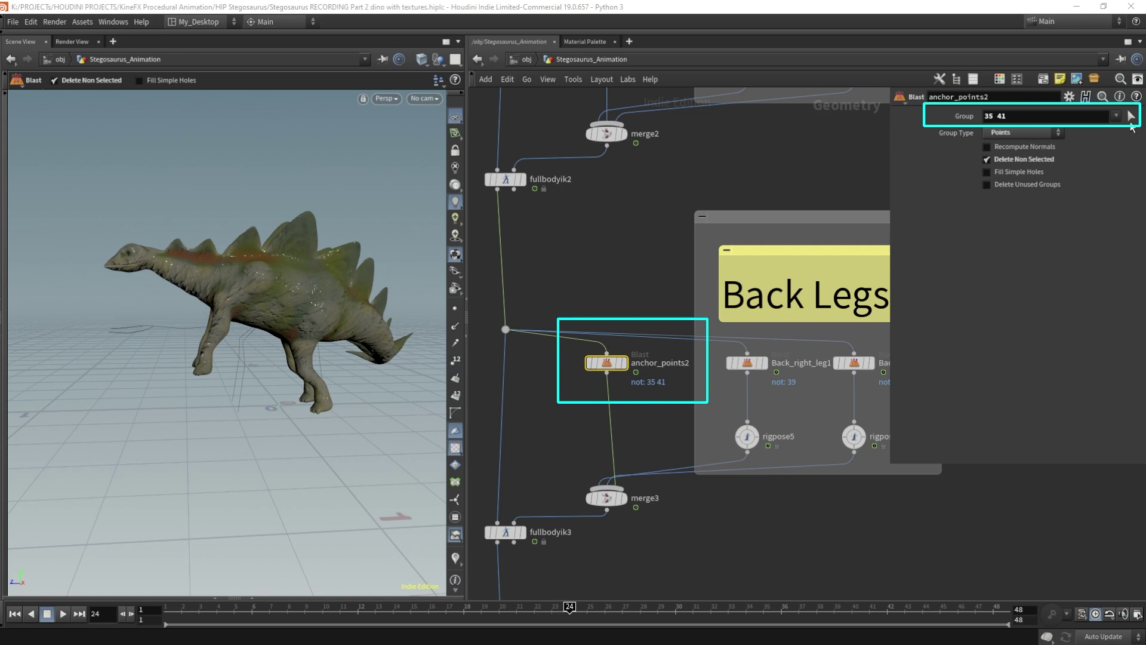
Add root point 0 to anchor_points2's group so it reads 0 35 41
click(1131, 117)
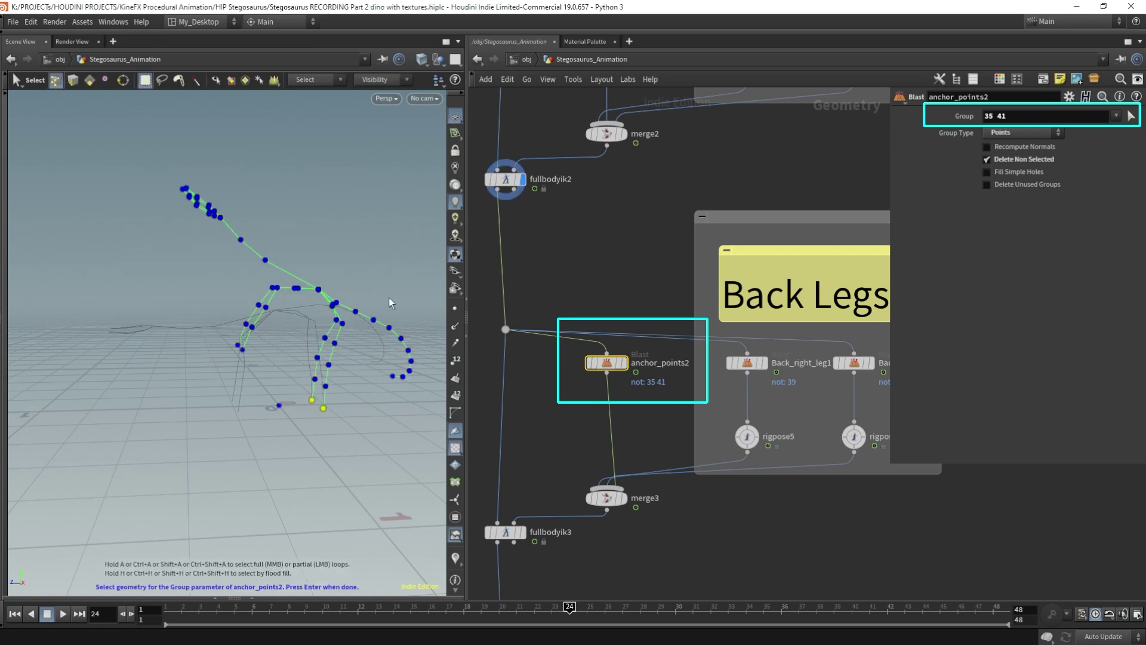
shift+click(320, 290)
key(Return)
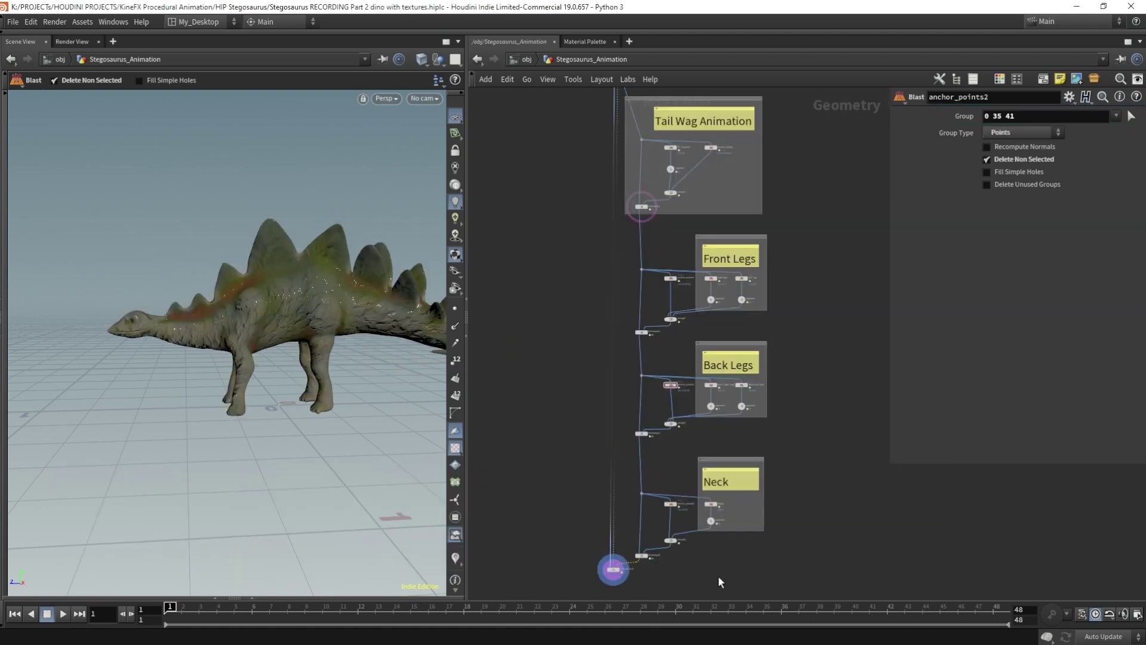
Move jointdeform1 down and place a new Secondary Motion node (secondarymotion1) below fullbodyik4
middle_drag(718, 575, 719, 382)
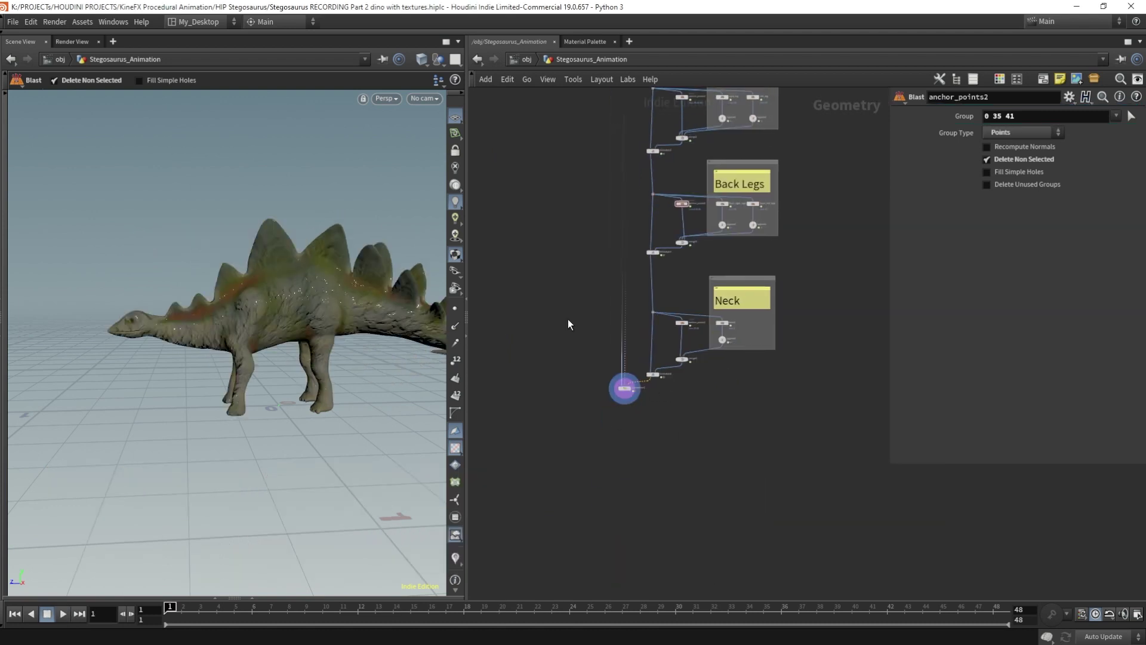
scroll(620, 395, up, 6)
drag(627, 371, 642, 579)
key(Tab)
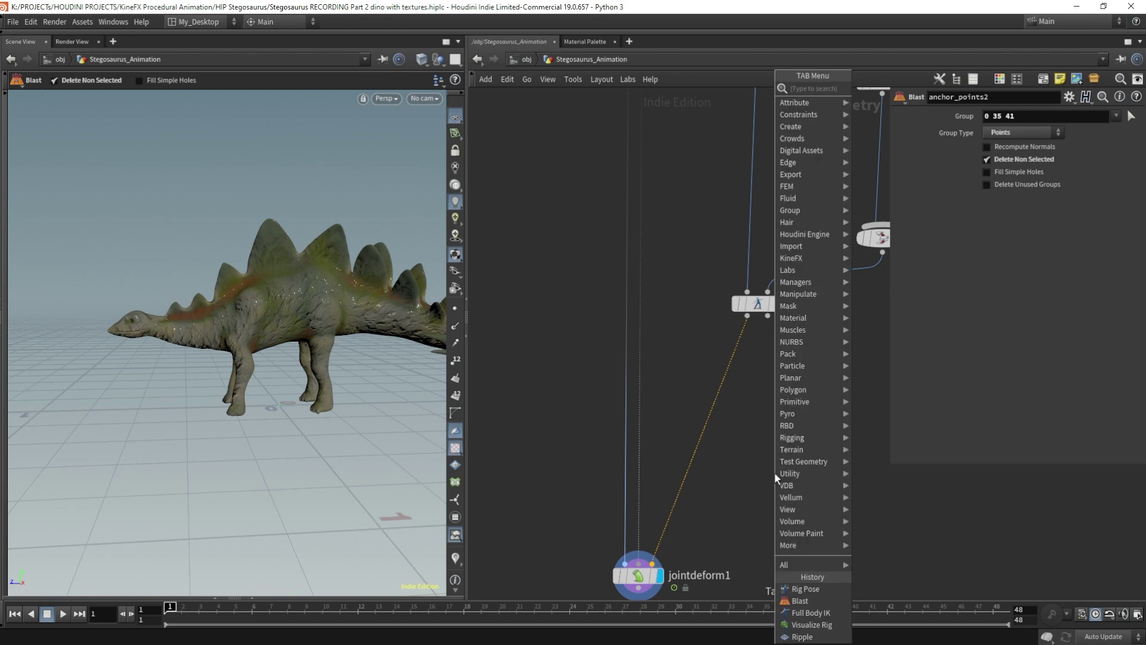
text(second)
key(Return)
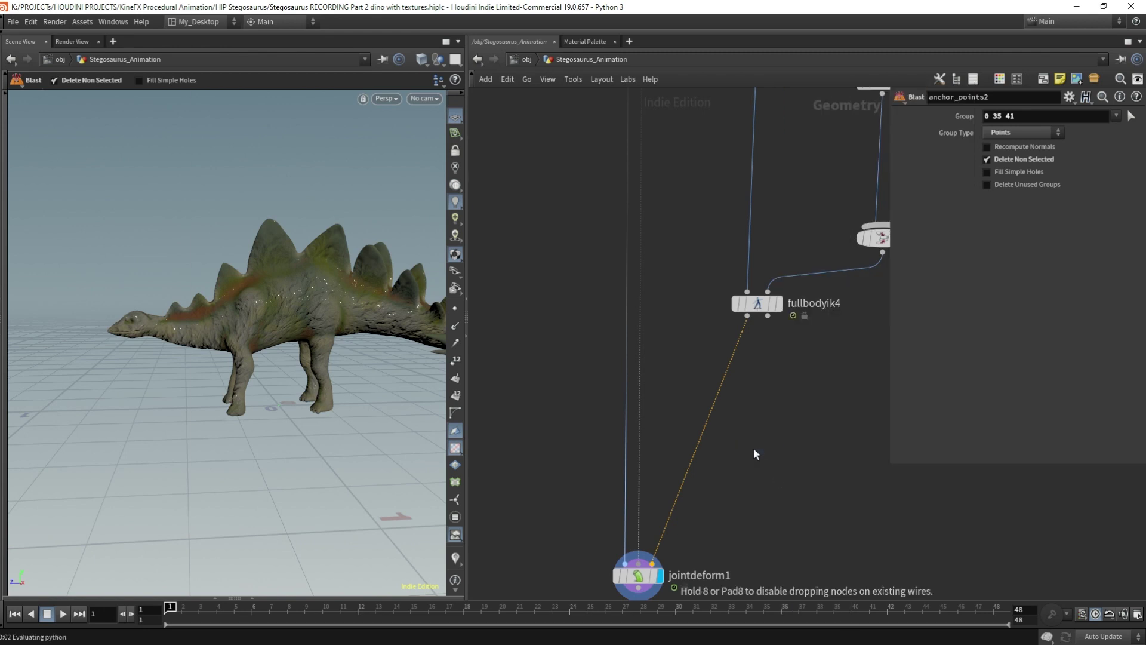
click(753, 448)
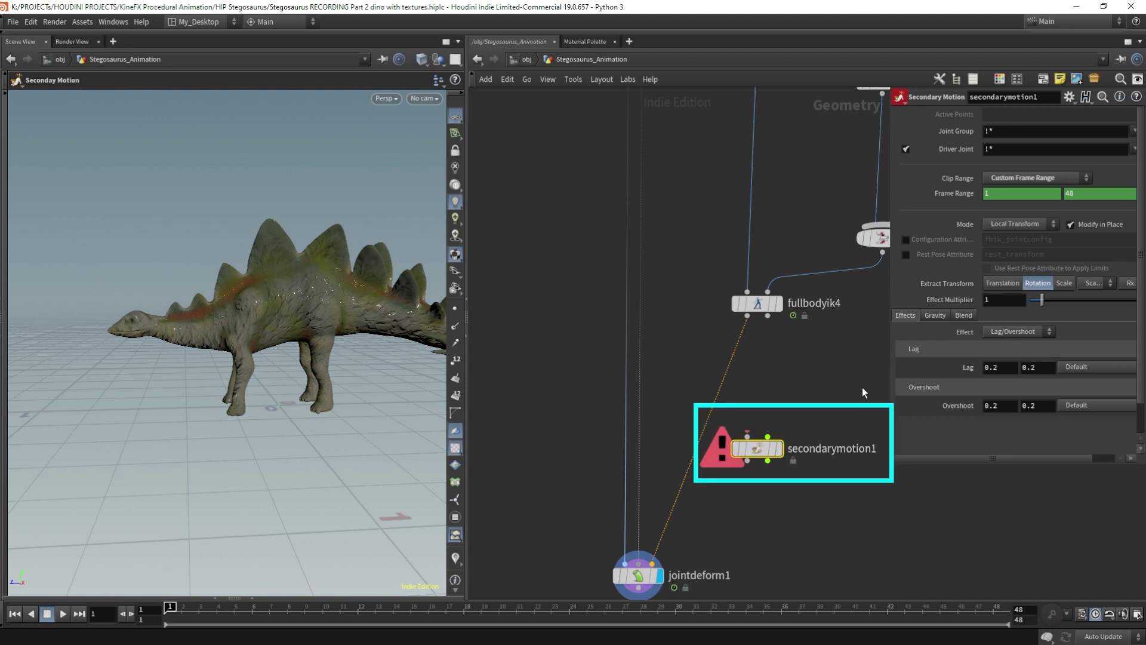
middle_drag(854, 391, 795, 361)
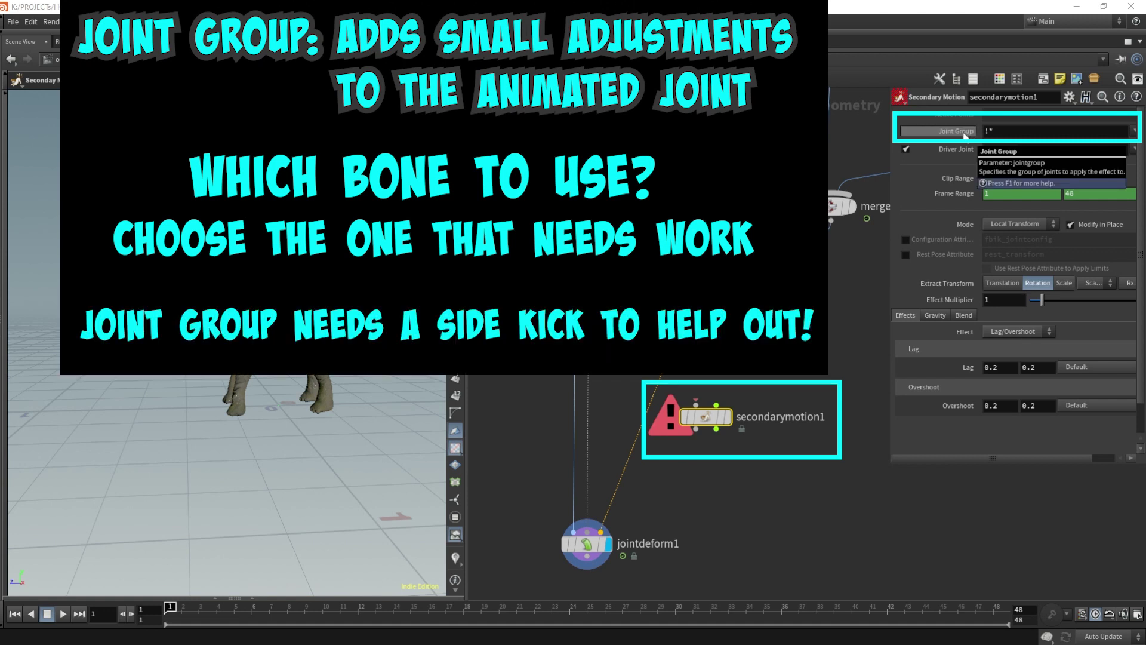
mouse_move(966, 151)
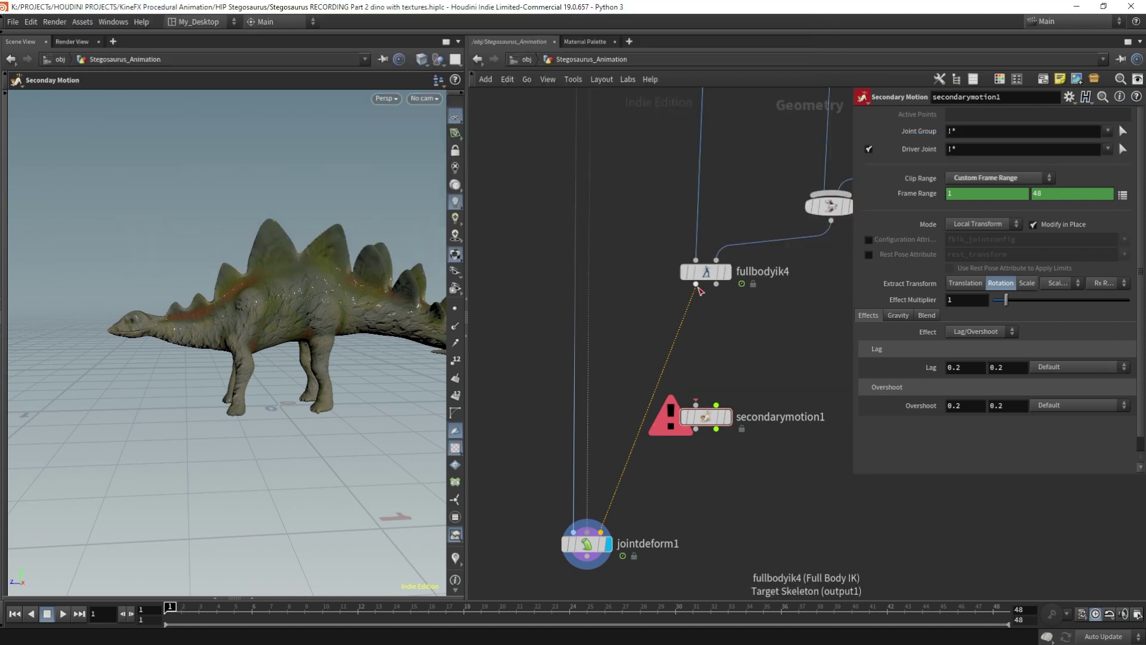
Wire fullbodyik4's output into secondarymotion1, cancelling a stray second-input wire
click(696, 284)
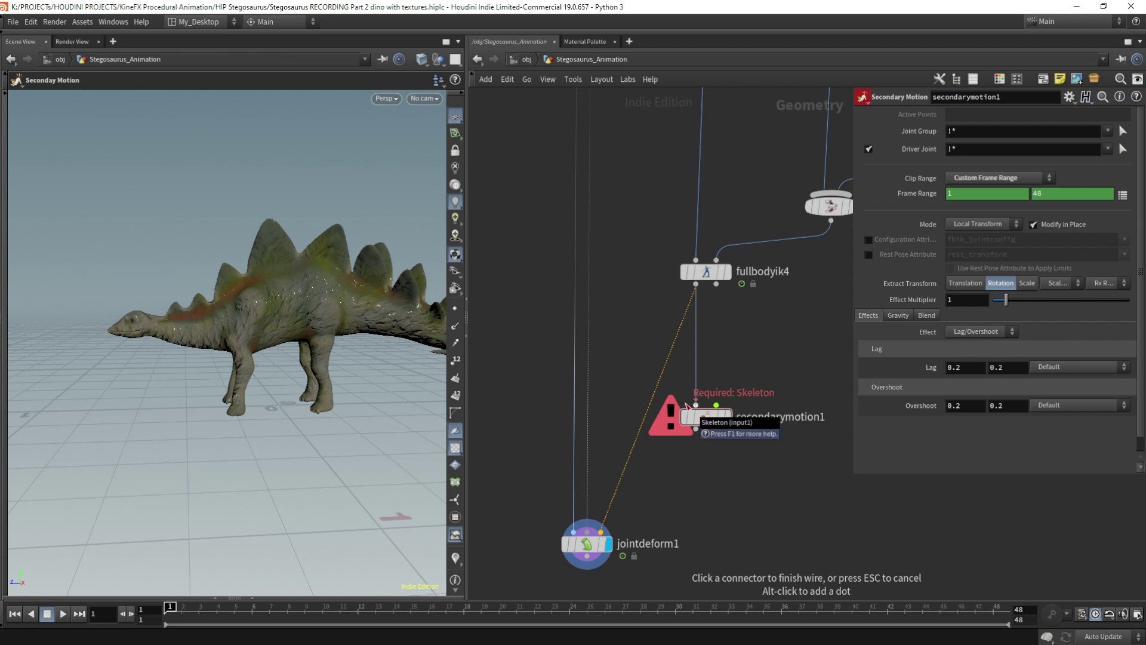
click(688, 404)
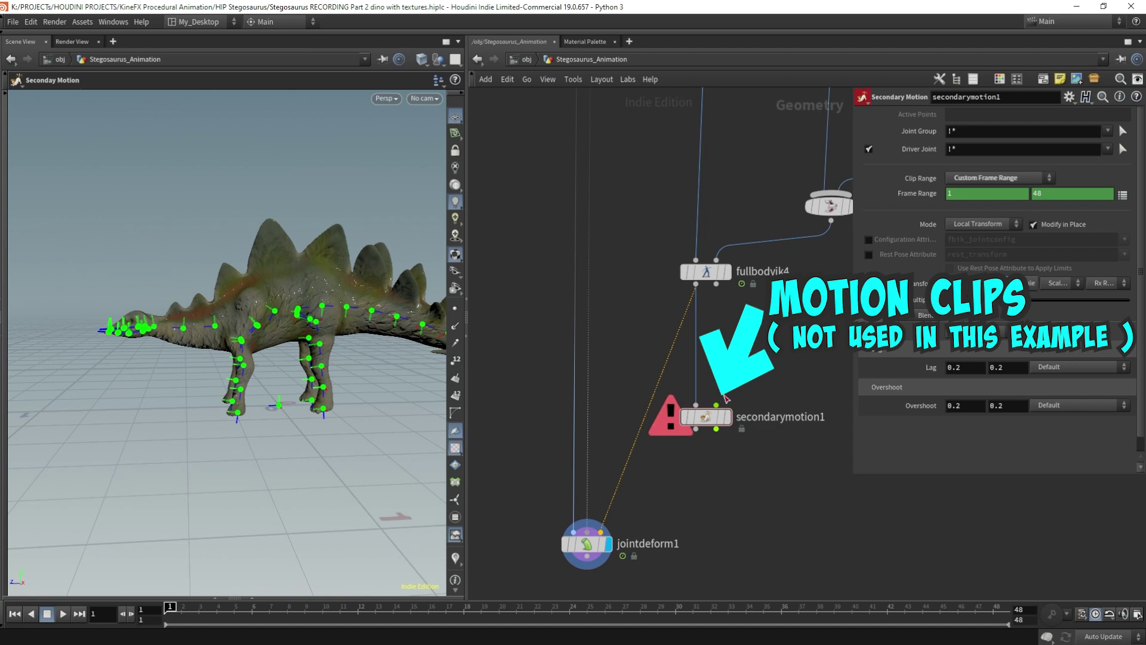
click(717, 405)
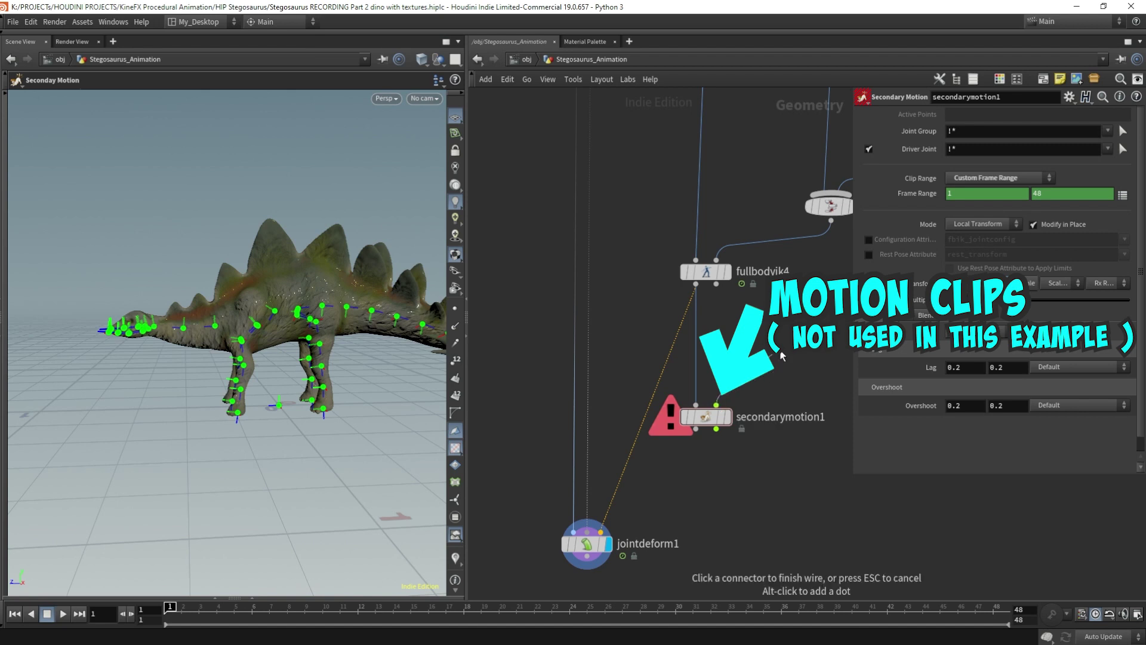
key(Escape)
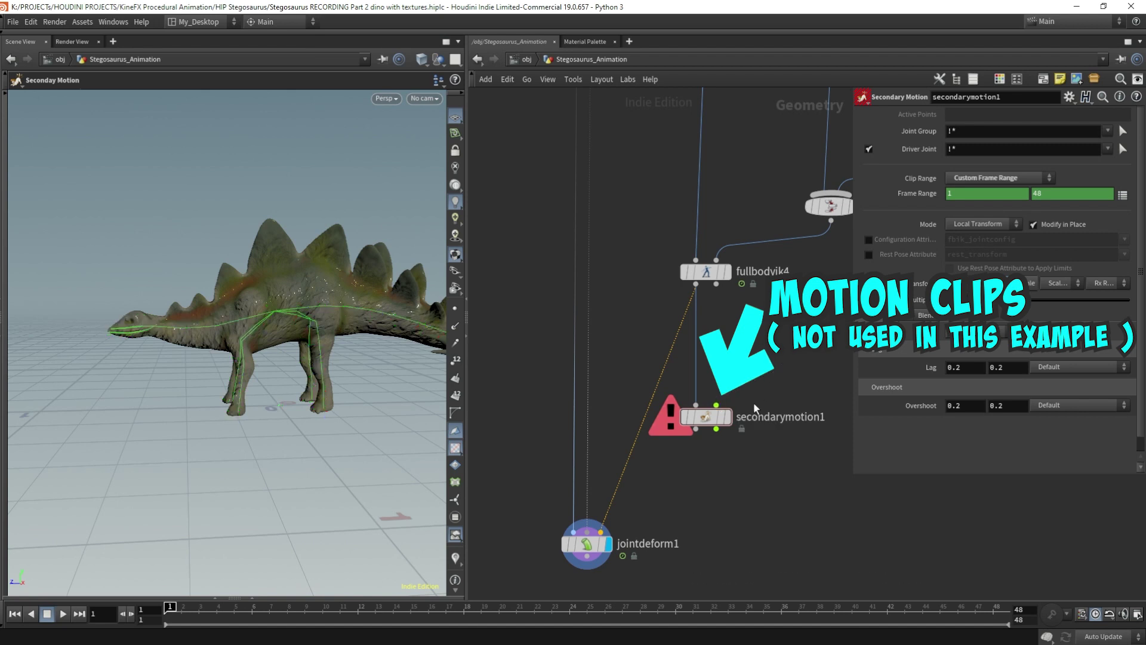
Feed secondarymotion1's output into jointdeform1's skeleton input, replacing fullbodyik4
click(696, 429)
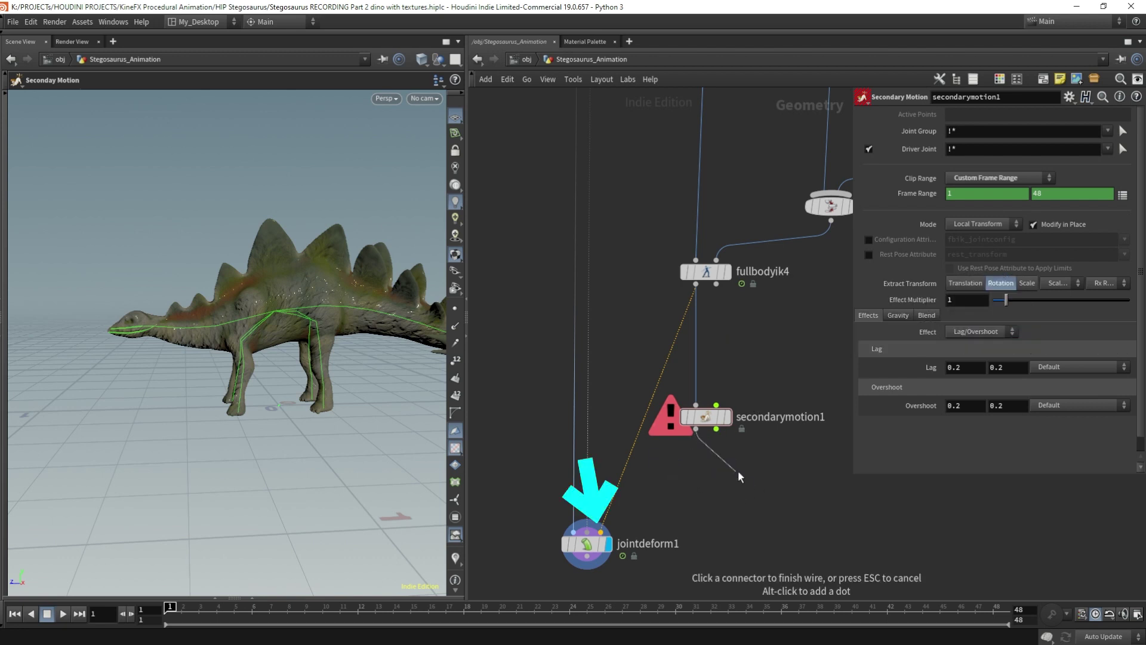
click(600, 531)
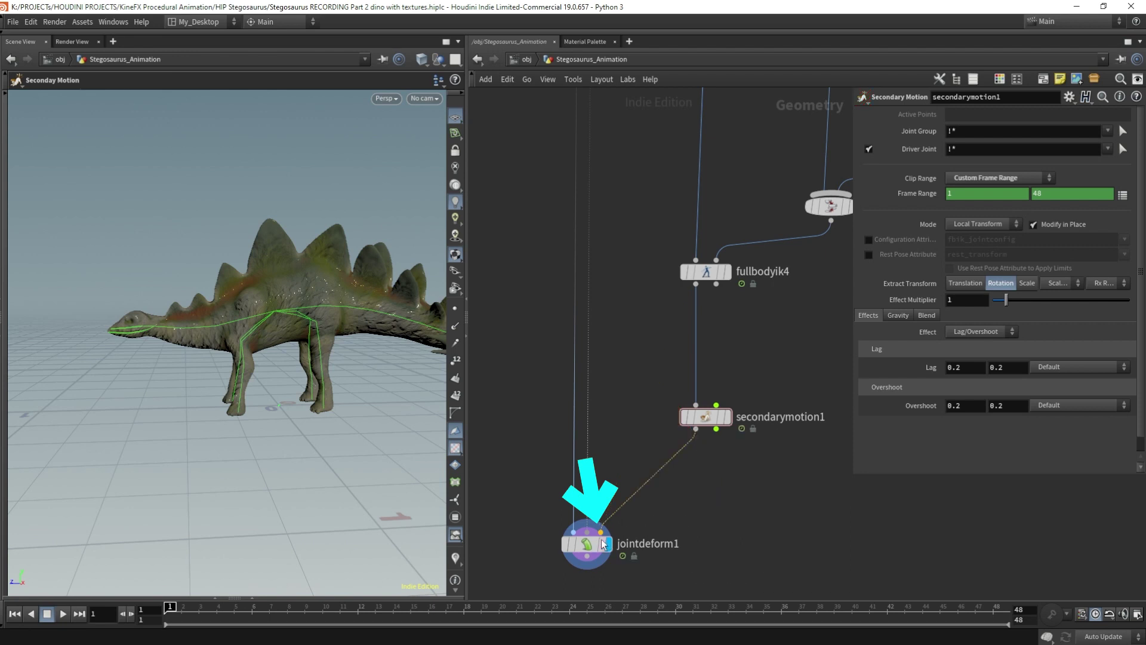
click(1123, 131)
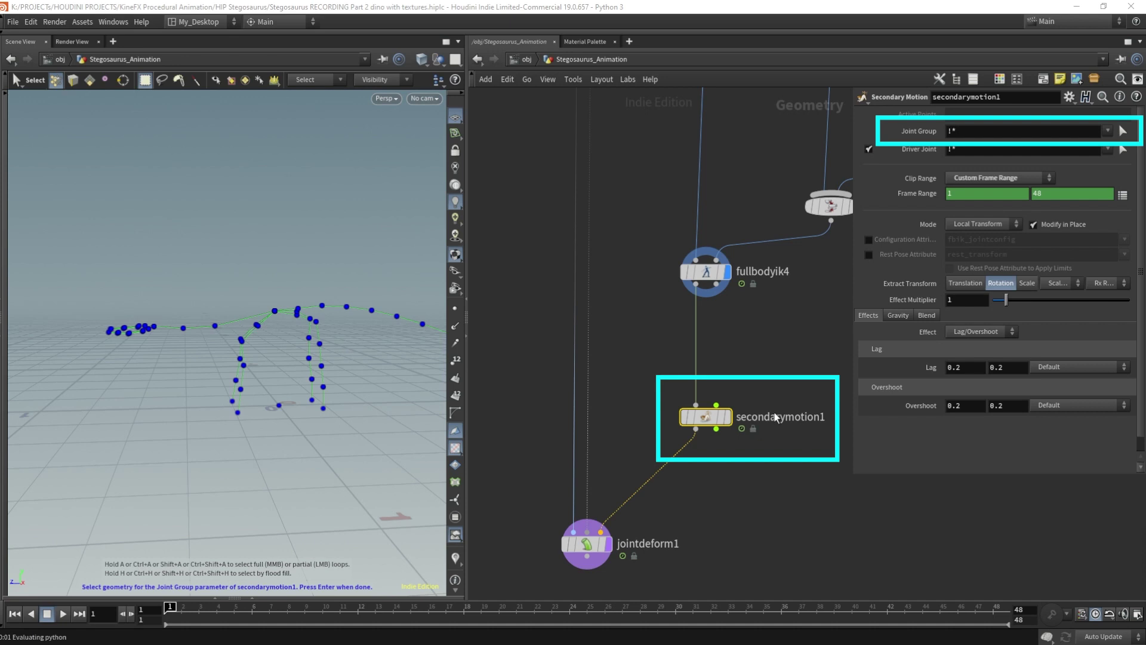
drag(1145, 334, 636, 58)
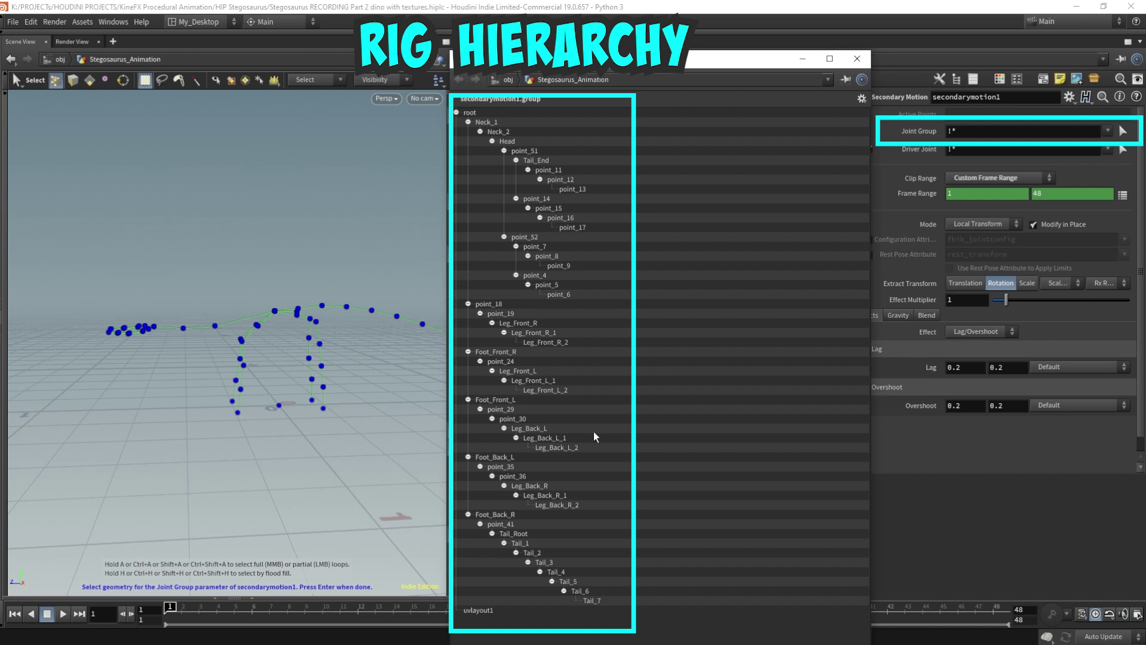
drag(596, 61, 860, 455)
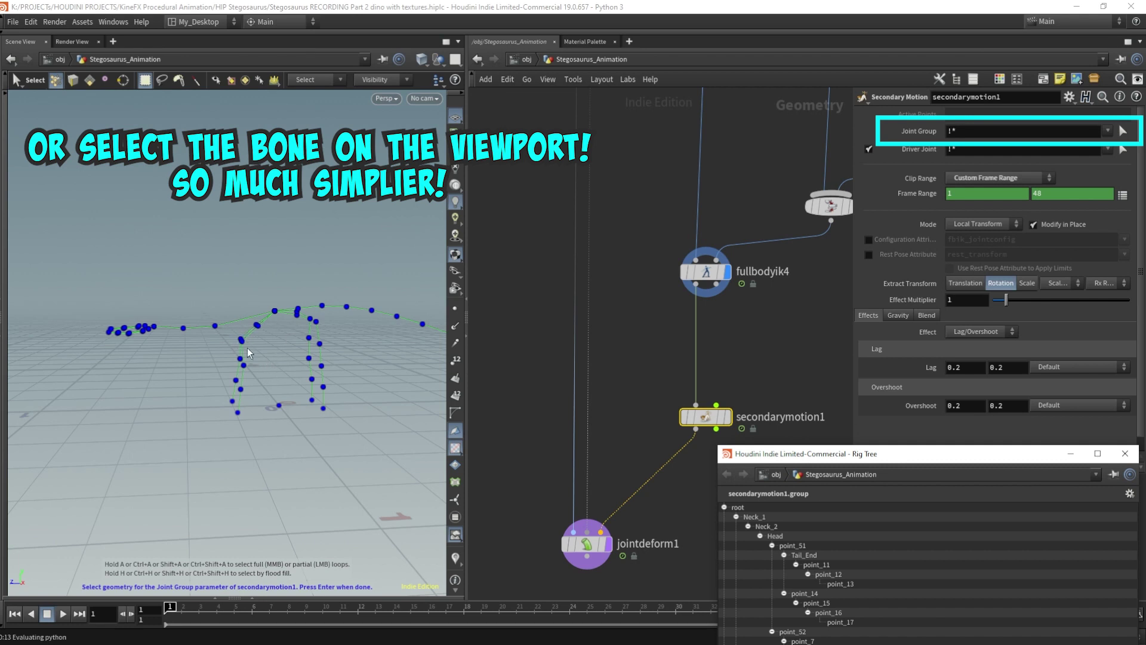
click(154, 327)
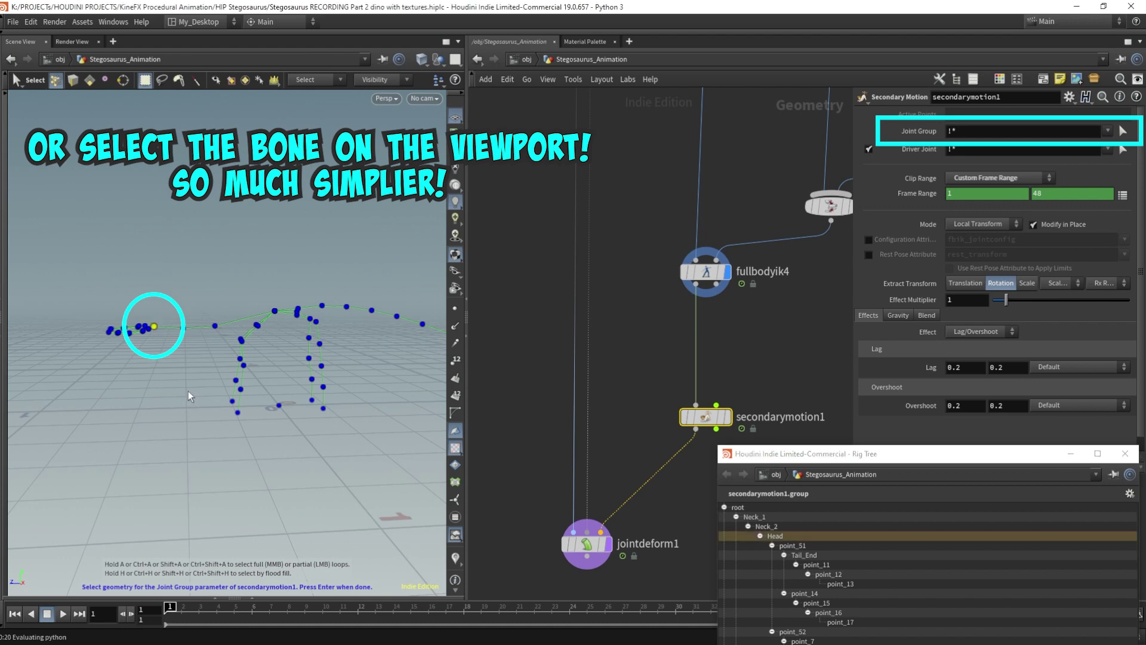
key(Return)
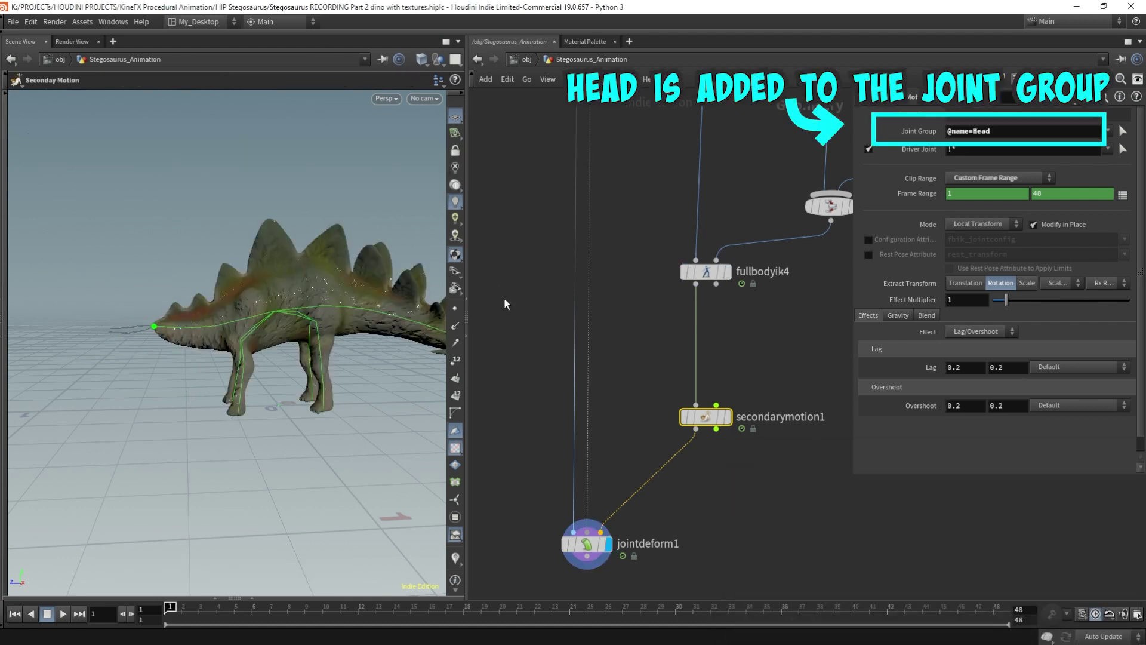
key(Escape)
drag(135, 288, 194, 314)
Pick the root joint in the viewport as secondarymotion1's Driver Joint
key(Return)
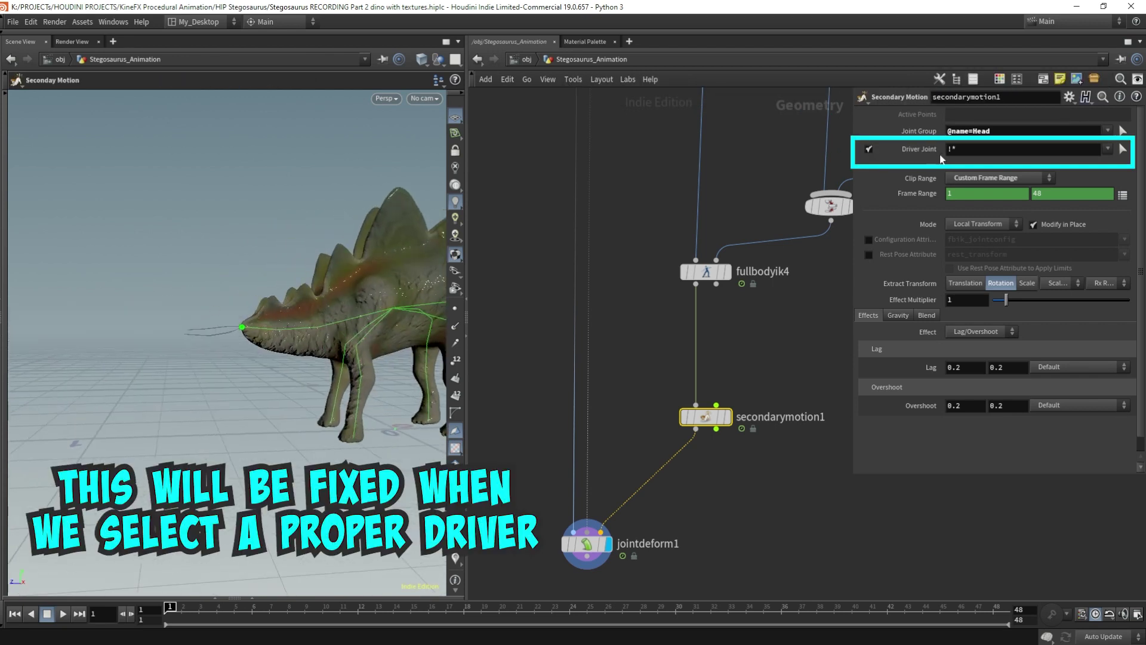
alt+middle_drag(351, 167, 252, 150)
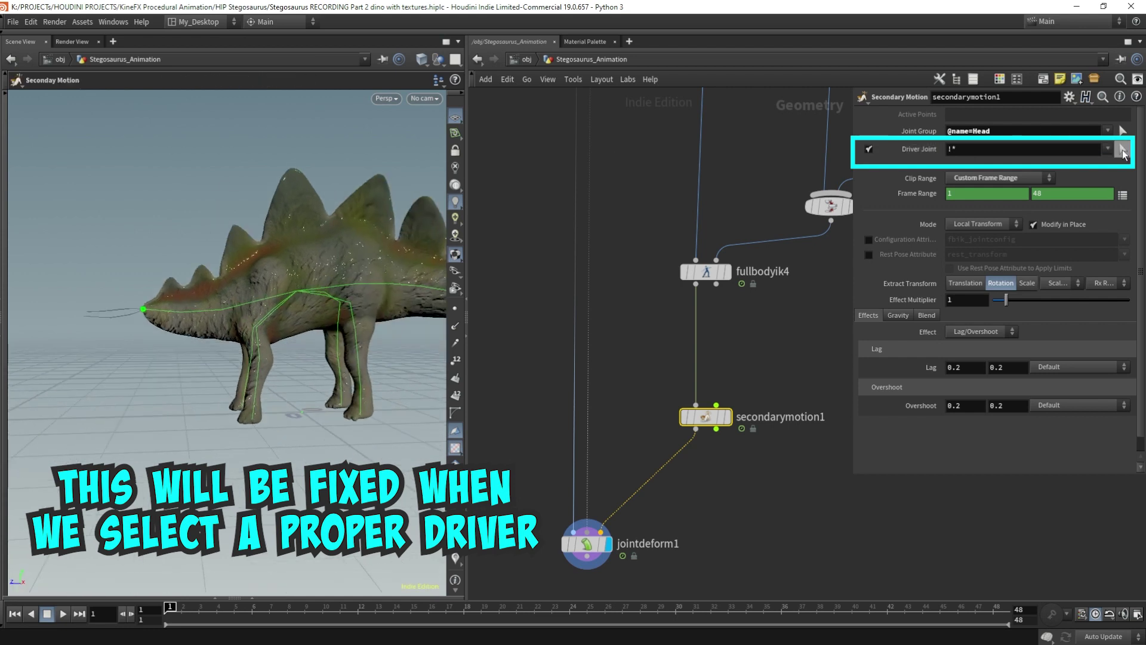
click(1122, 150)
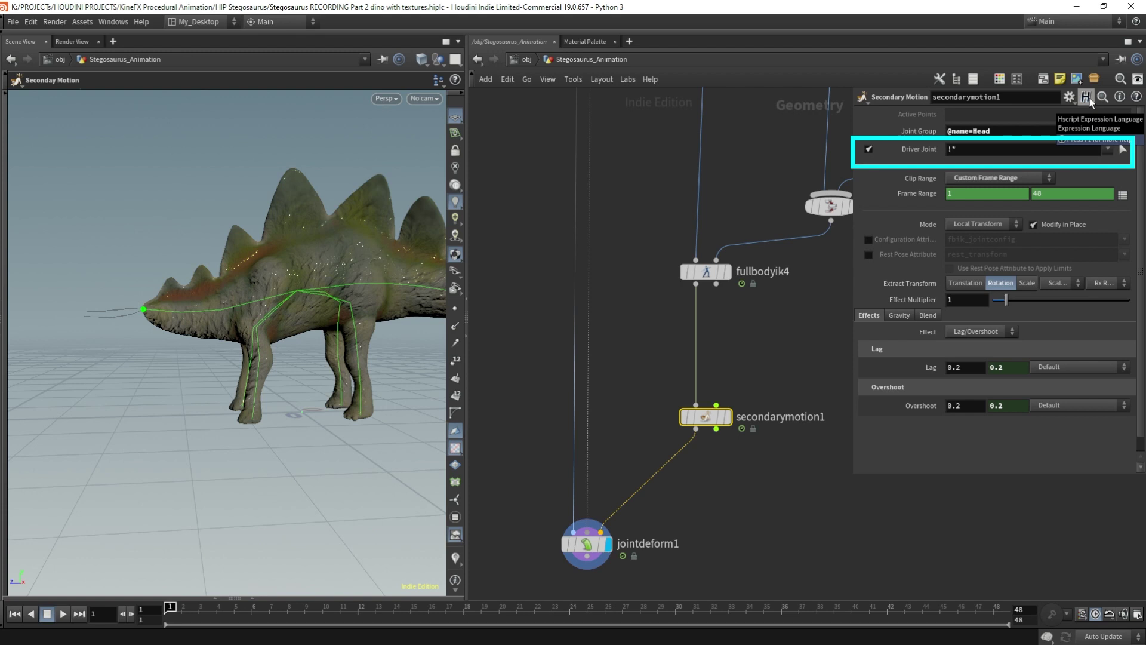
click(1122, 150)
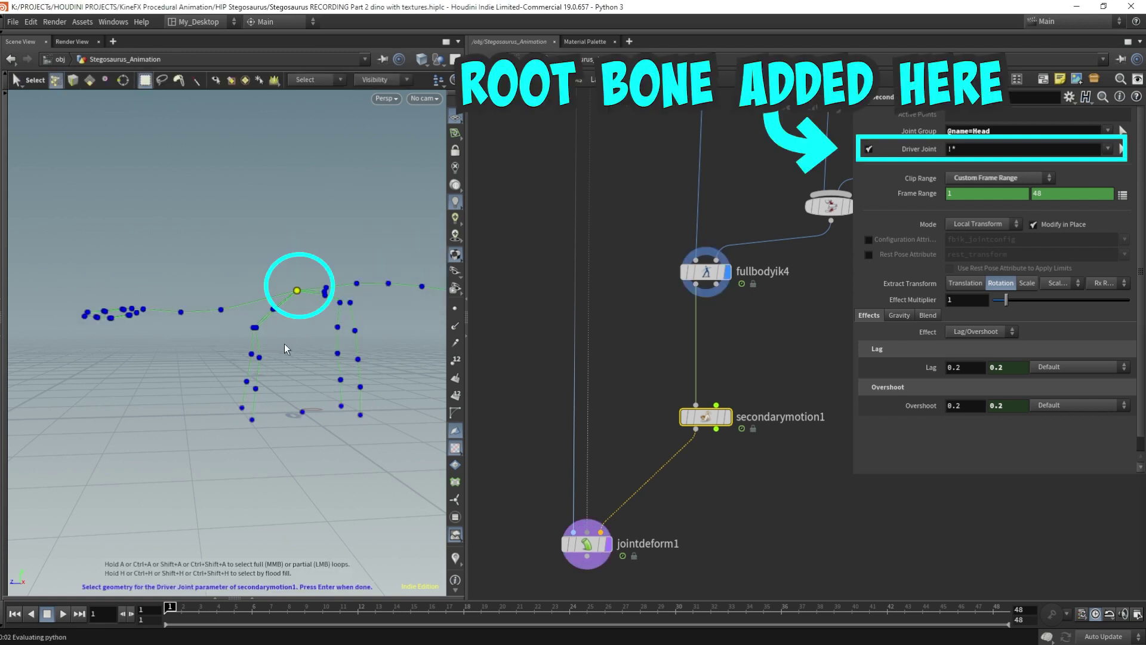
key(Return)
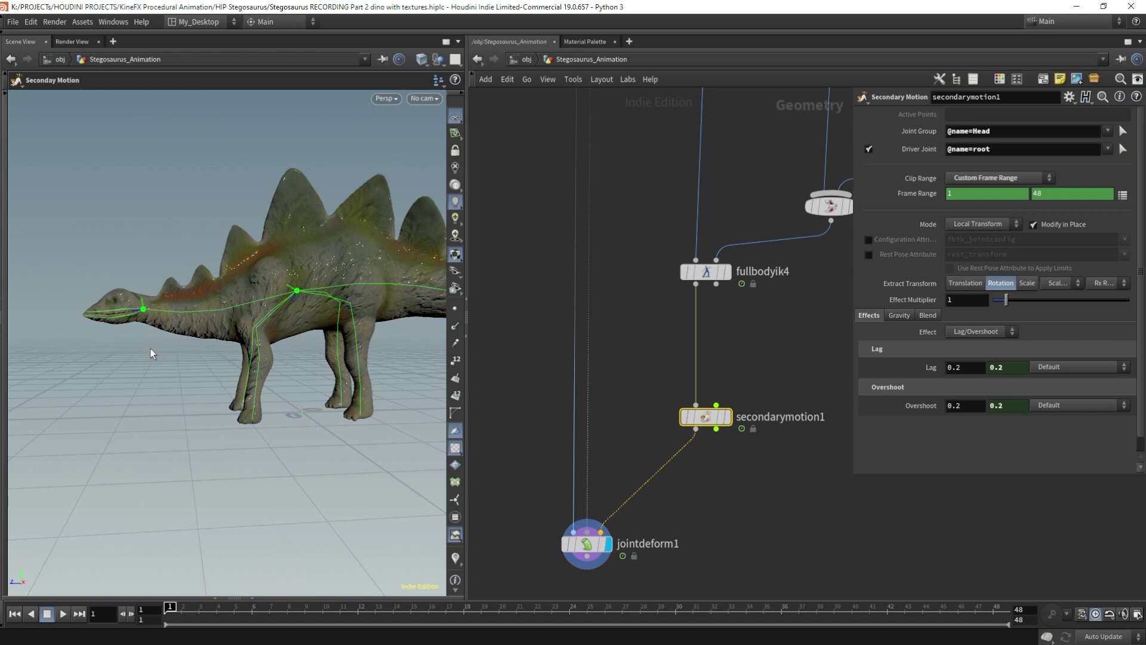
click(793, 479)
key(Up)
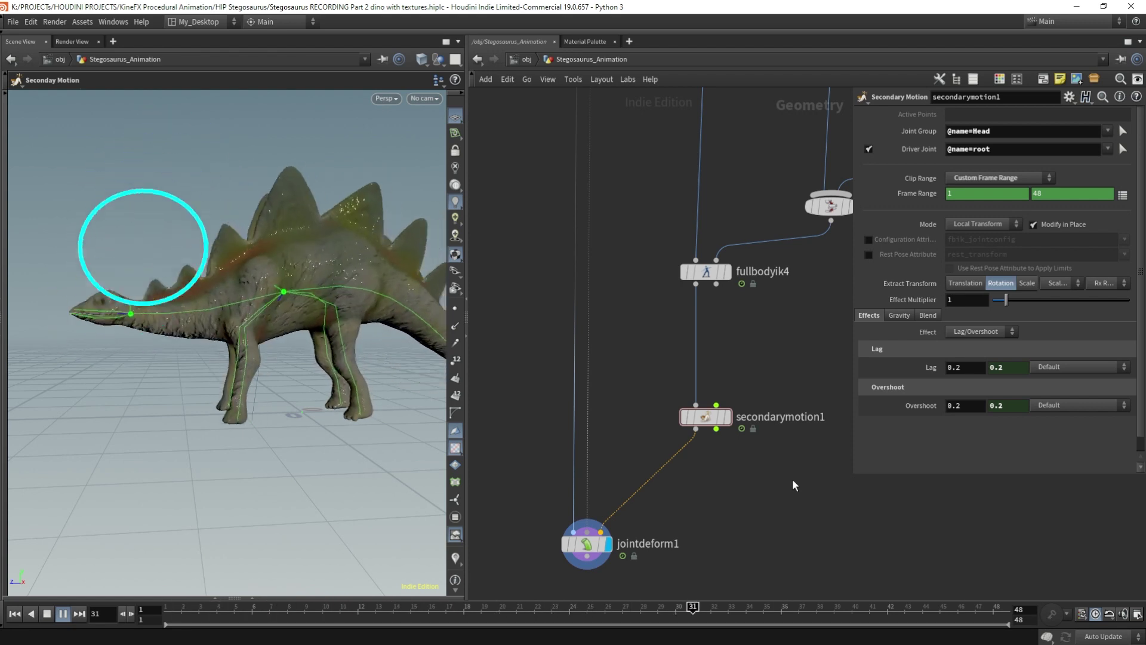
key(Up)
mouse_move(691, 443)
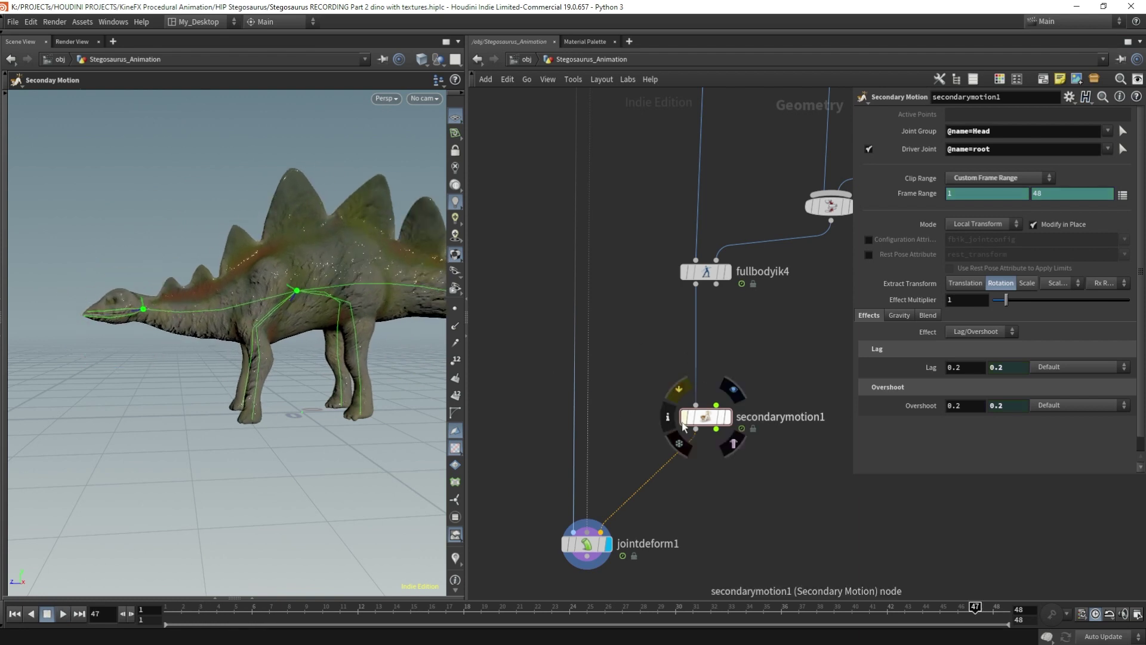
key(Up)
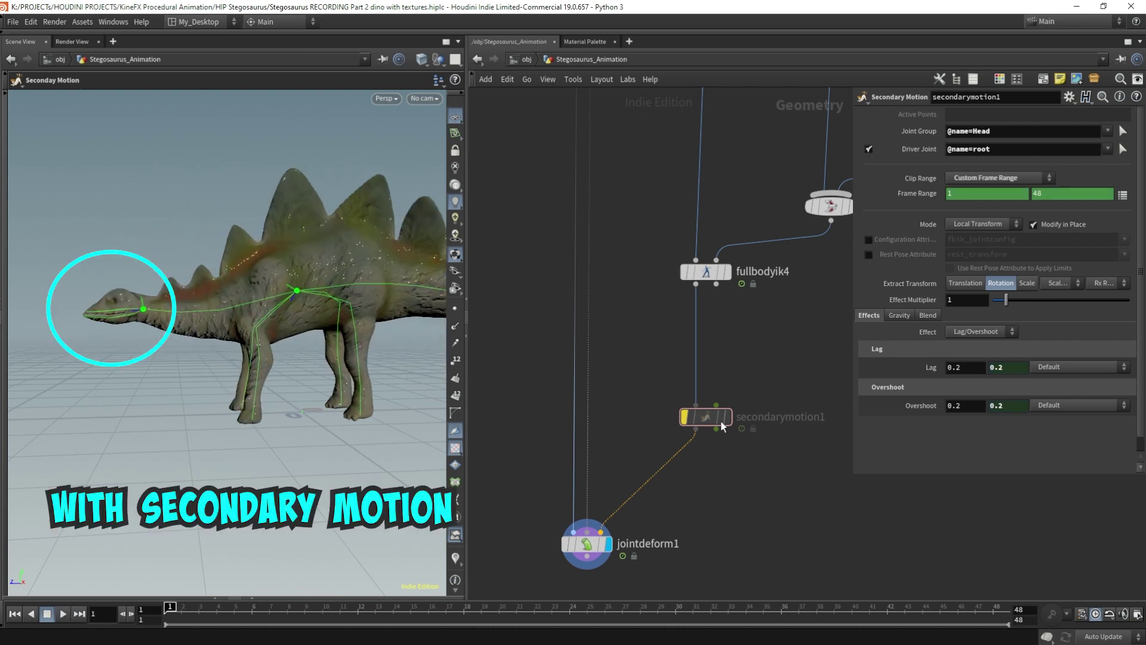
click(684, 416)
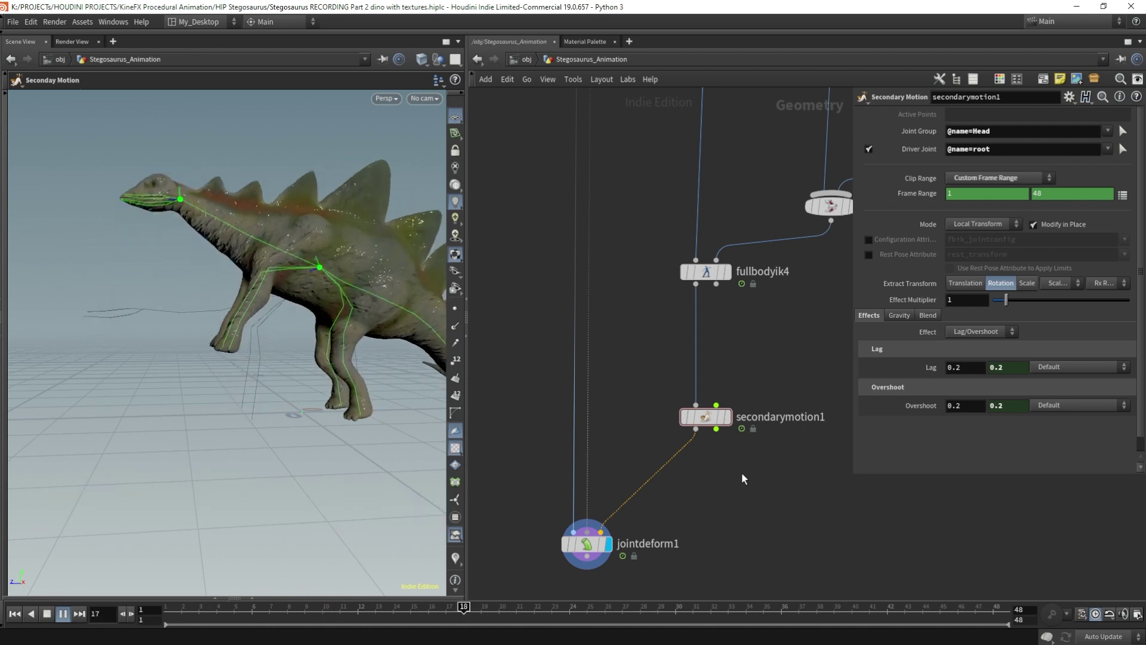
key(ctrl+Up)
Raise Lag to 1, play the animation and scrub to frame 32 to inspect the head
click(956, 369)
text(1)
key(Return)
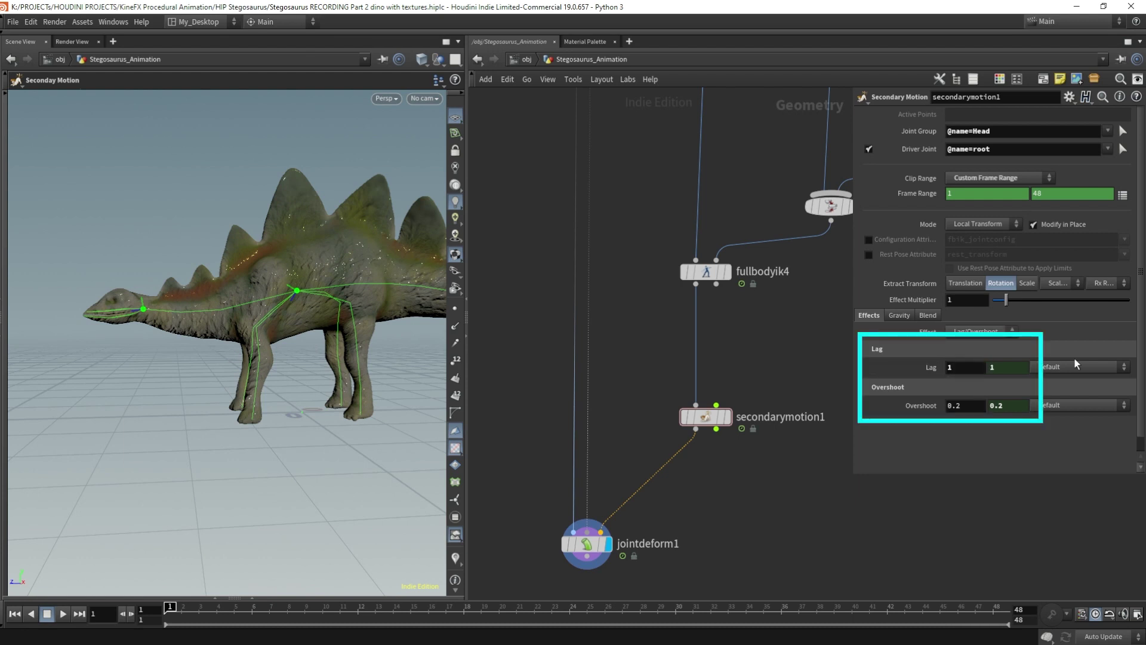
key(Up)
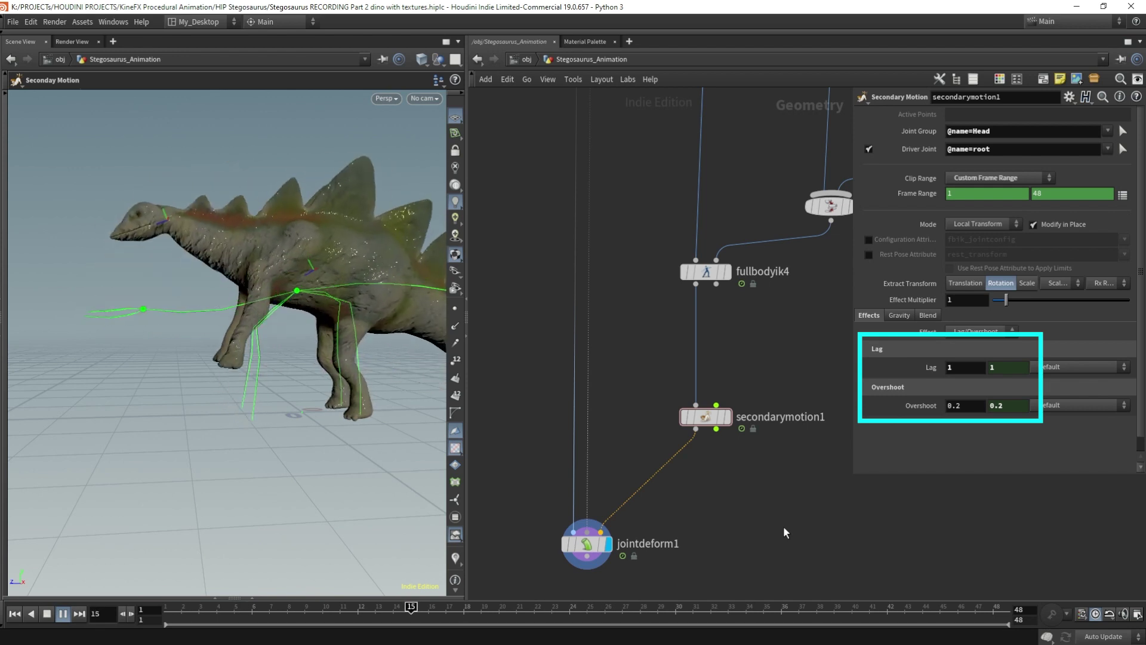
drag(606, 616, 703, 631)
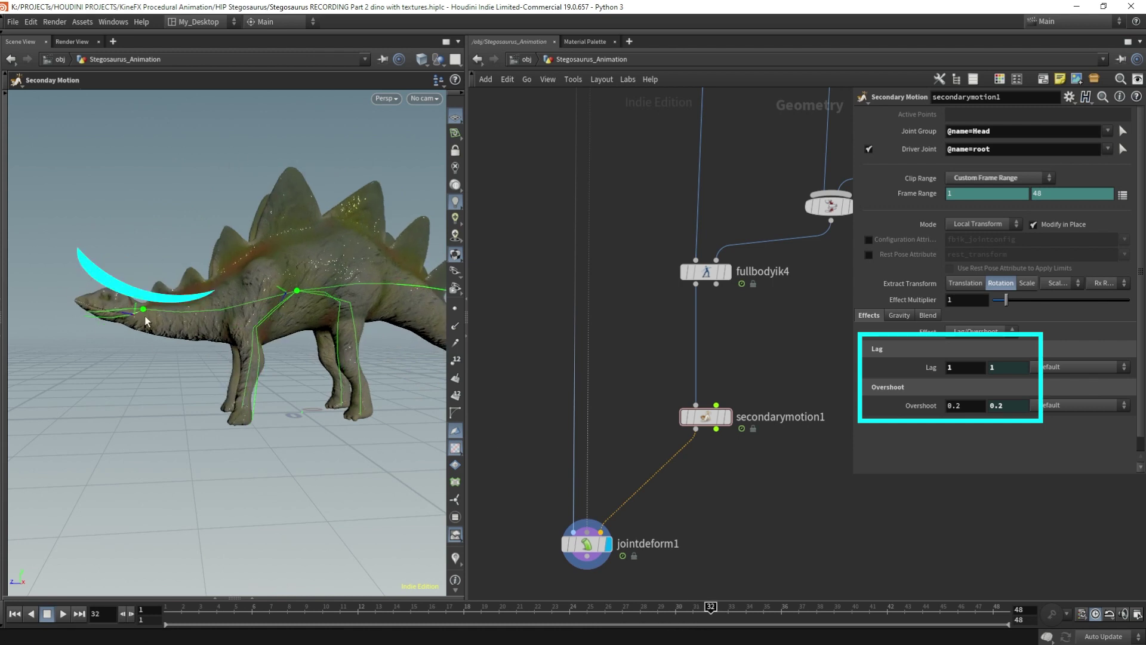
Lower Lag to 0.4 and replay the animation from frame 1
text(0.9)
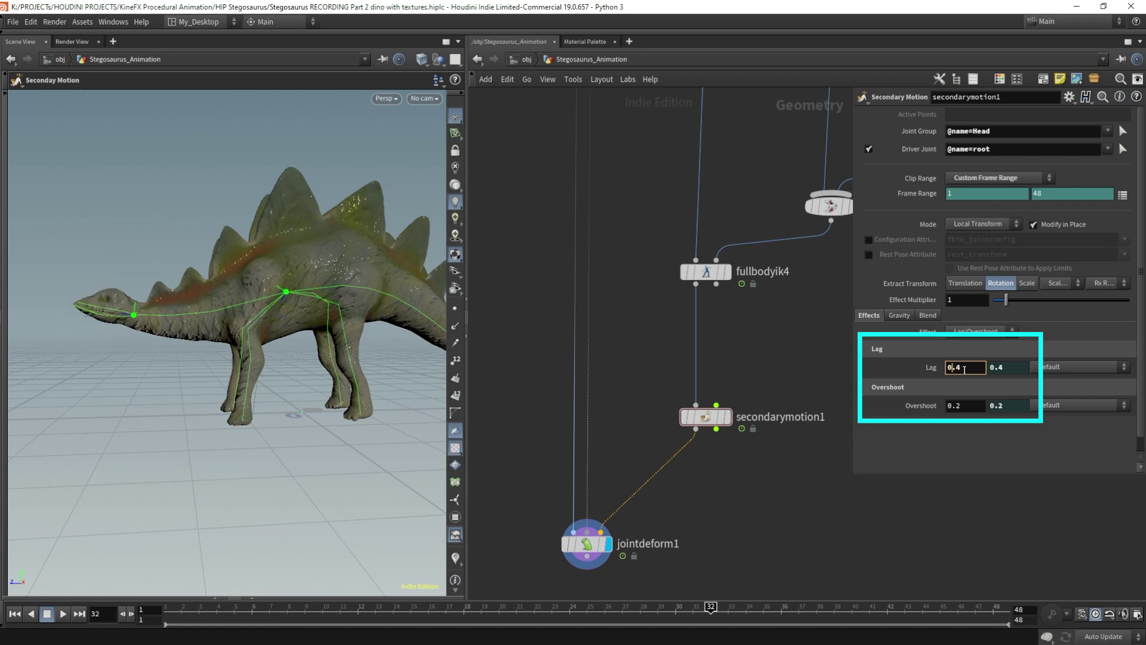
scroll(965, 369, up, 1)
key(ctrl+Up)
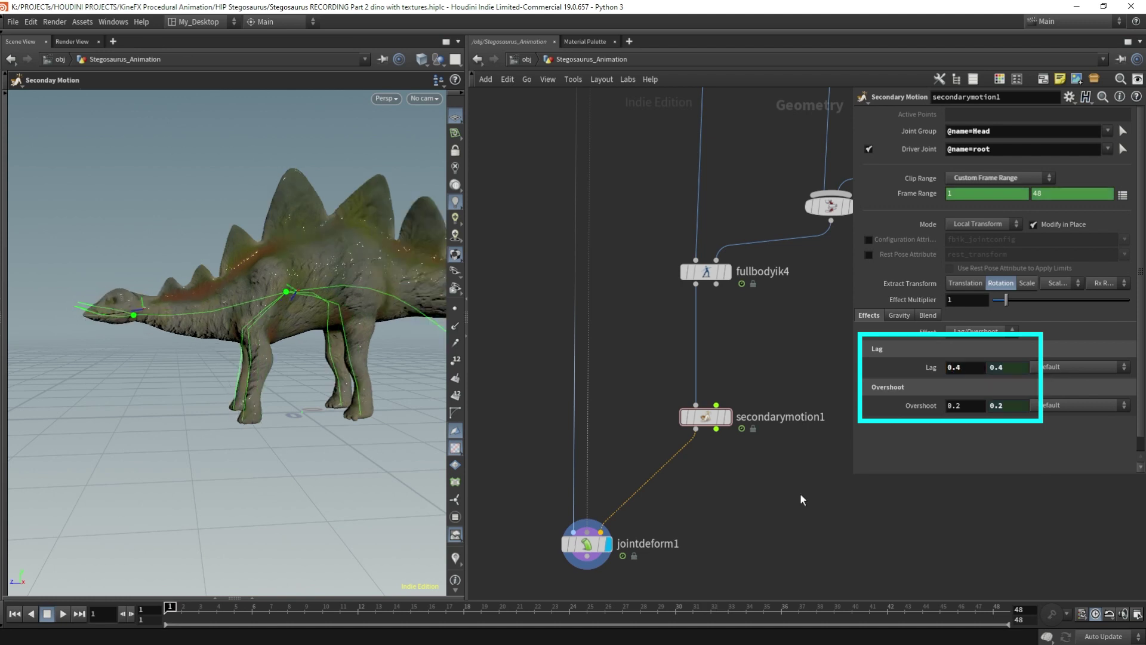
key(Up)
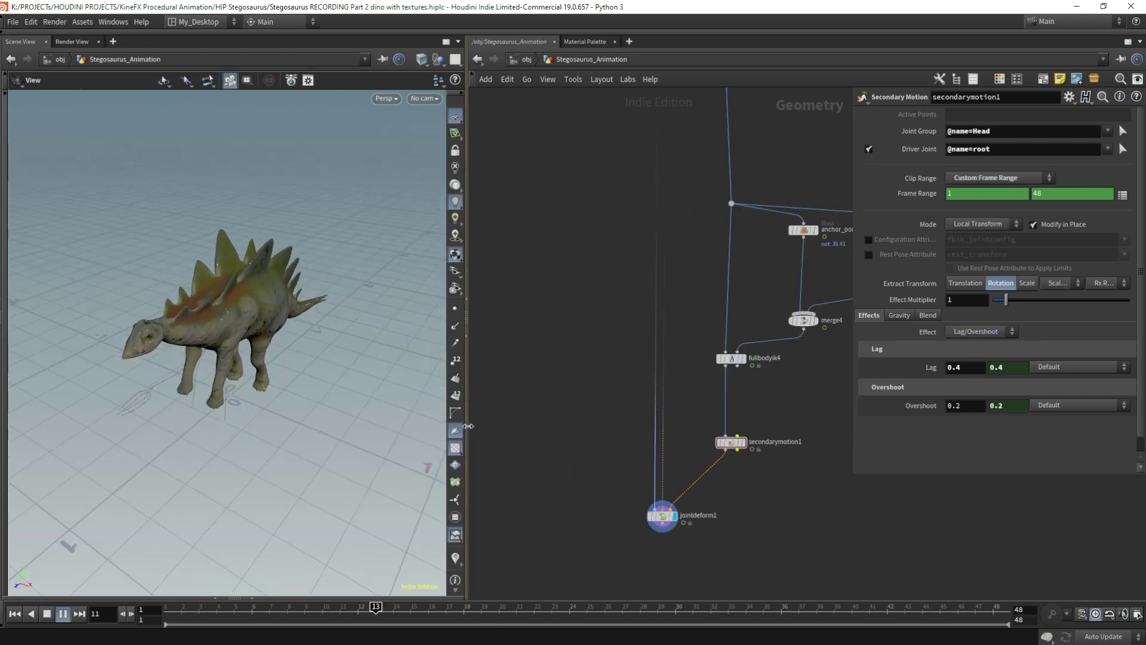
mouse_move(431, 425)
mouse_down()
mouse_move(391, 438)
mouse_move(397, 423)
mouse_move(414, 425)
mouse_up()
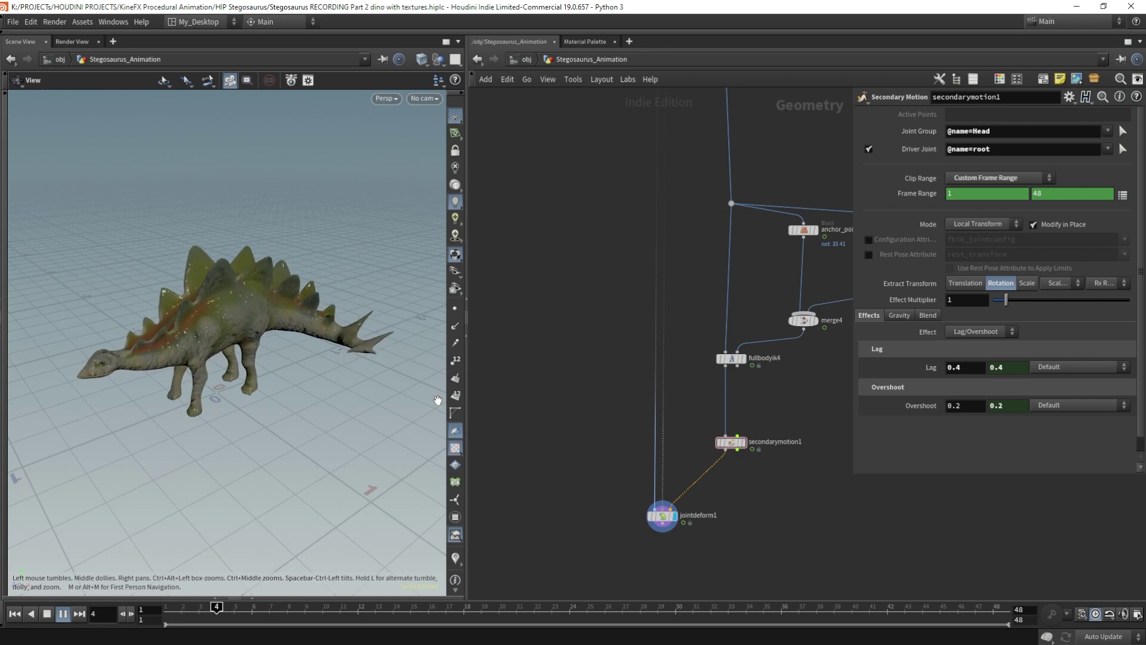
scroll(618, 295, down, 3)
middle_drag(617, 295, 574, 477)
scroll(517, 325, down, 3)
middle_drag(524, 319, 538, 359)
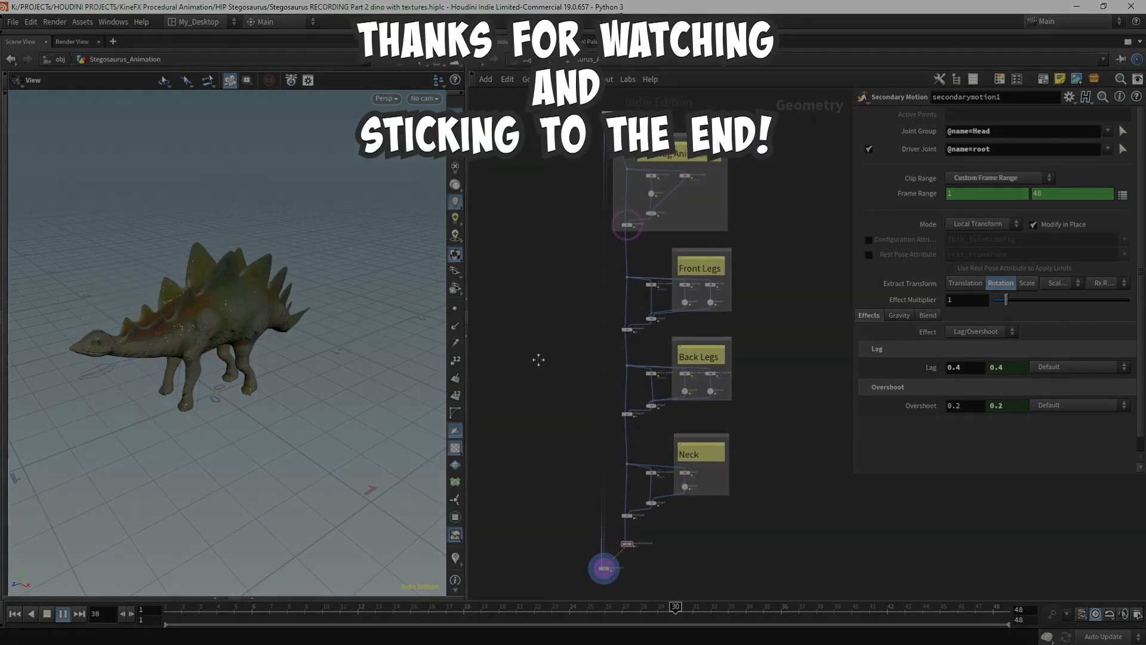